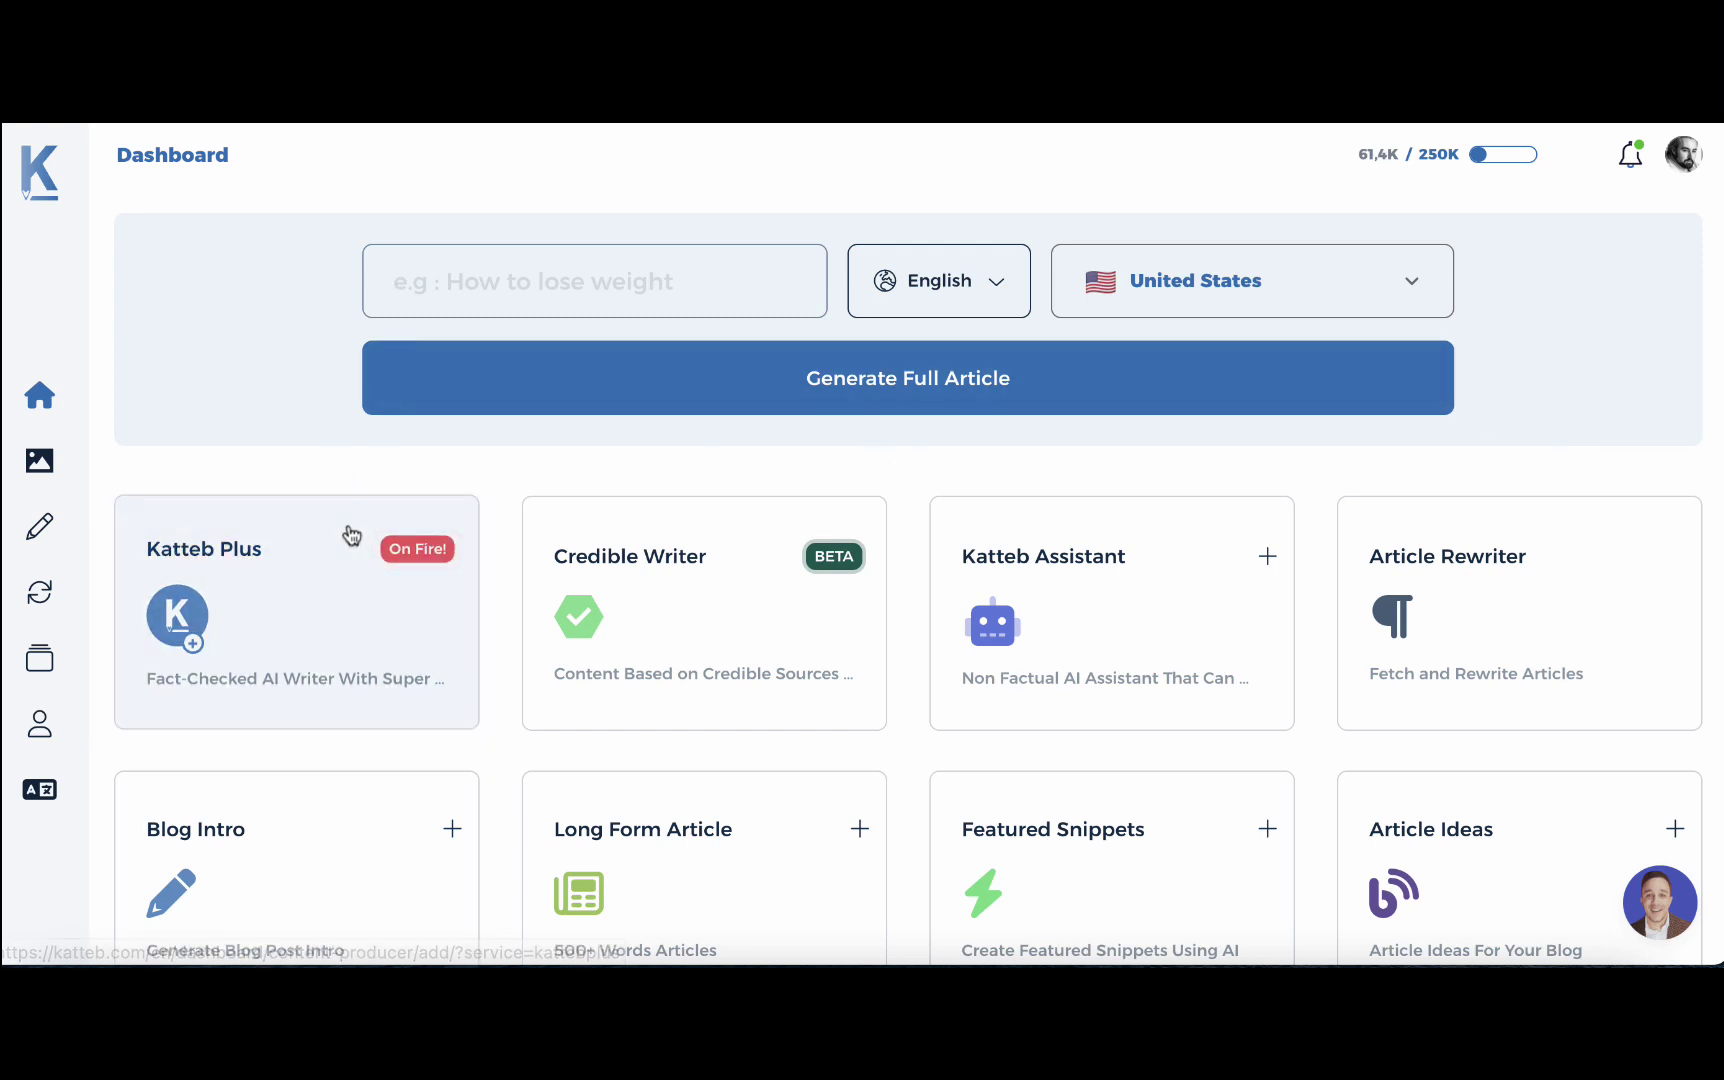
Open the Katteb Plus template from the Katteb dashboard.
left_click(337, 614)
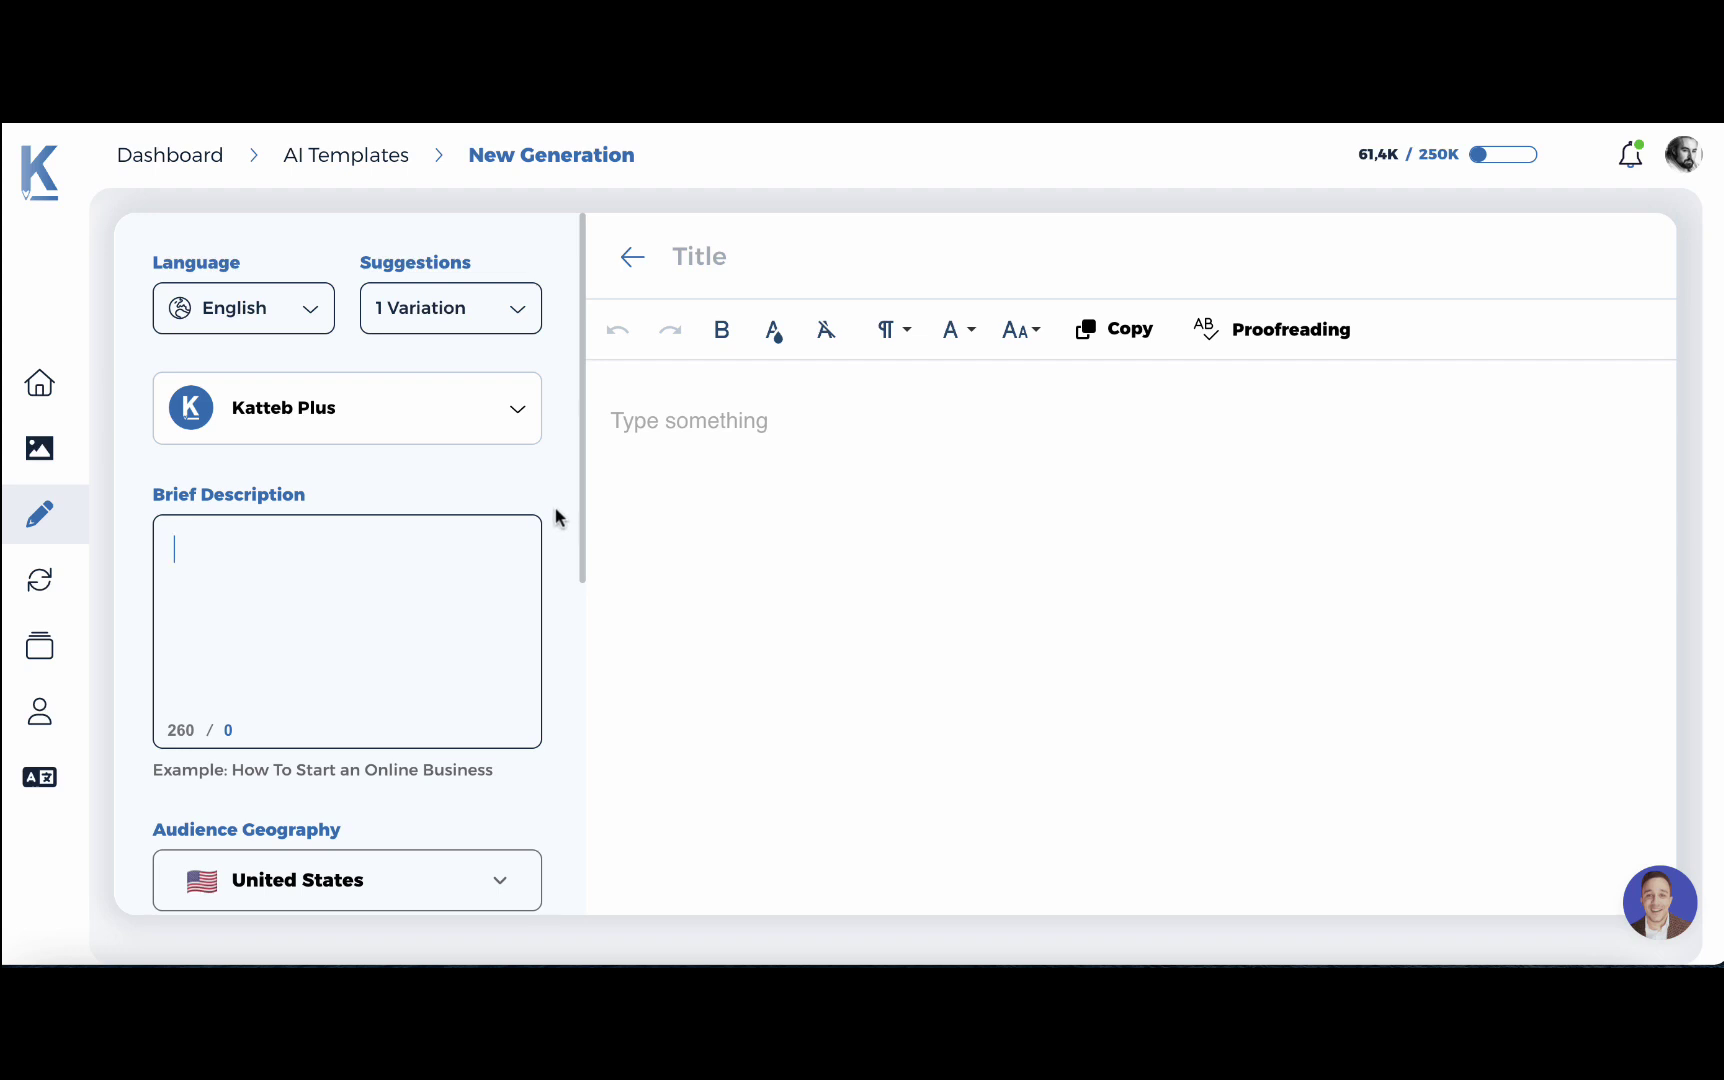
Keep English as the article language and request 3 variations.
left_click(315, 319)
left_click(294, 251)
left_click(481, 320)
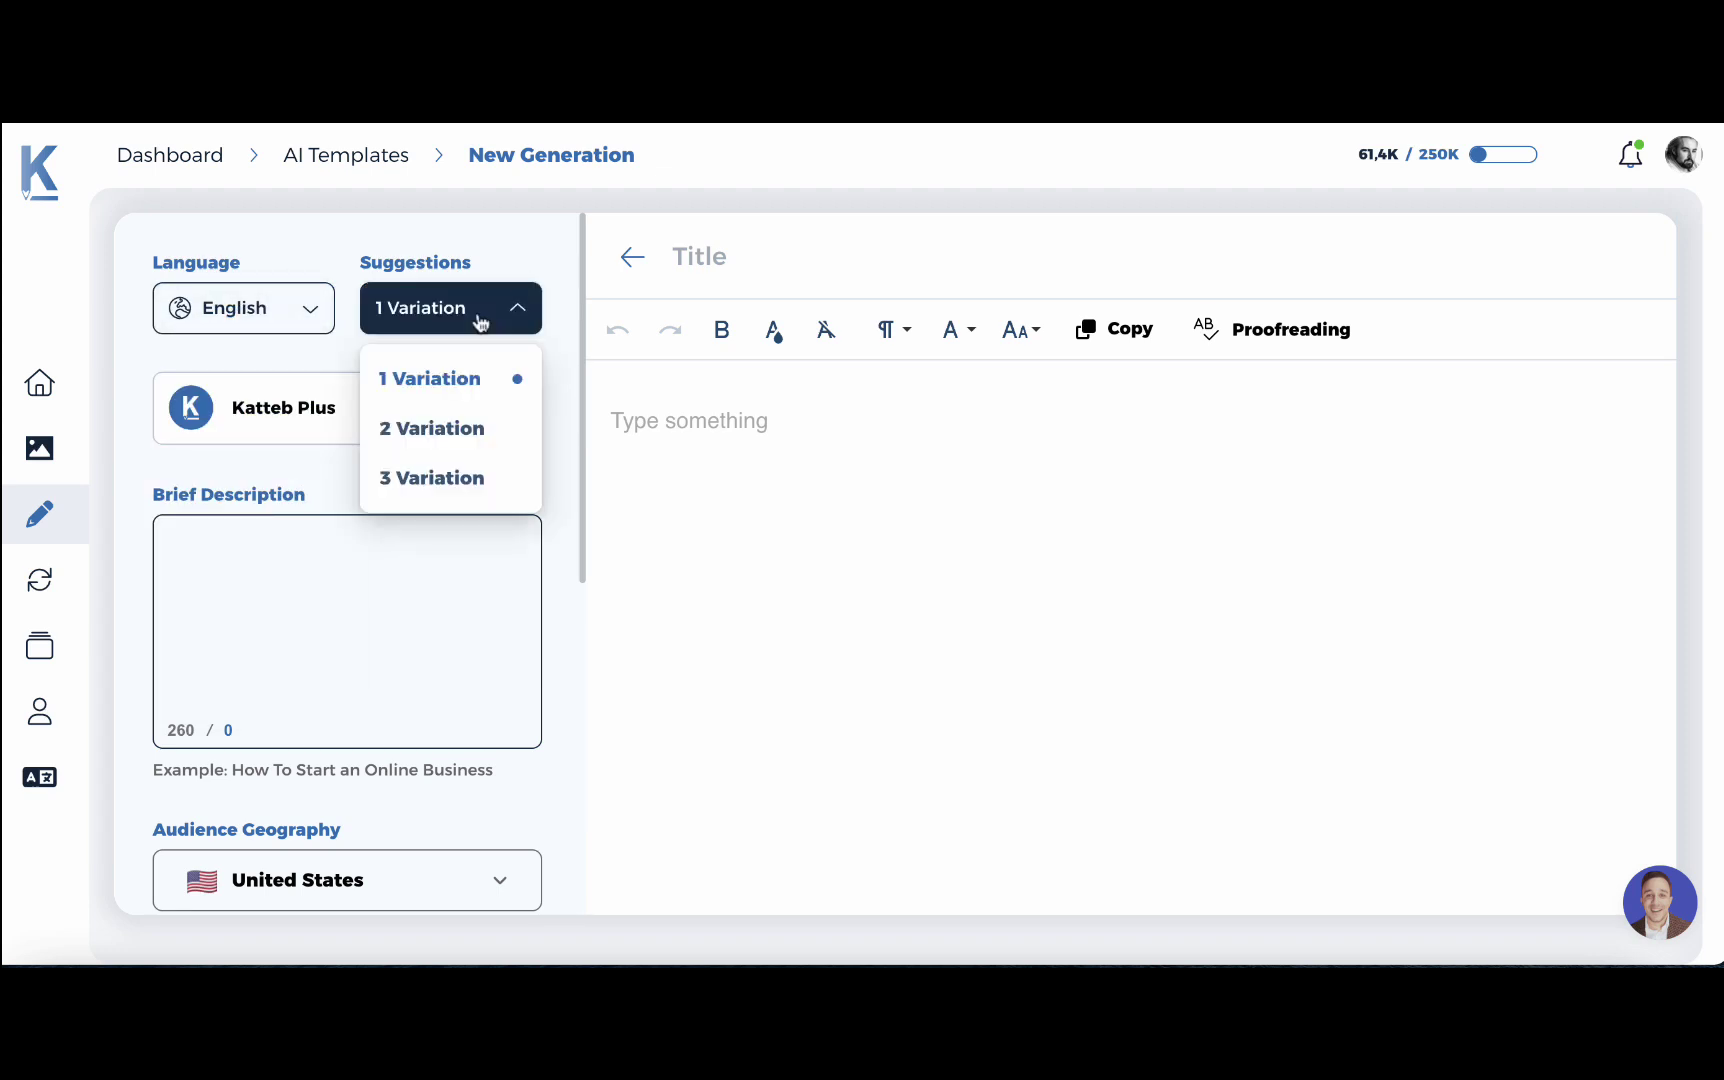
left_click(474, 480)
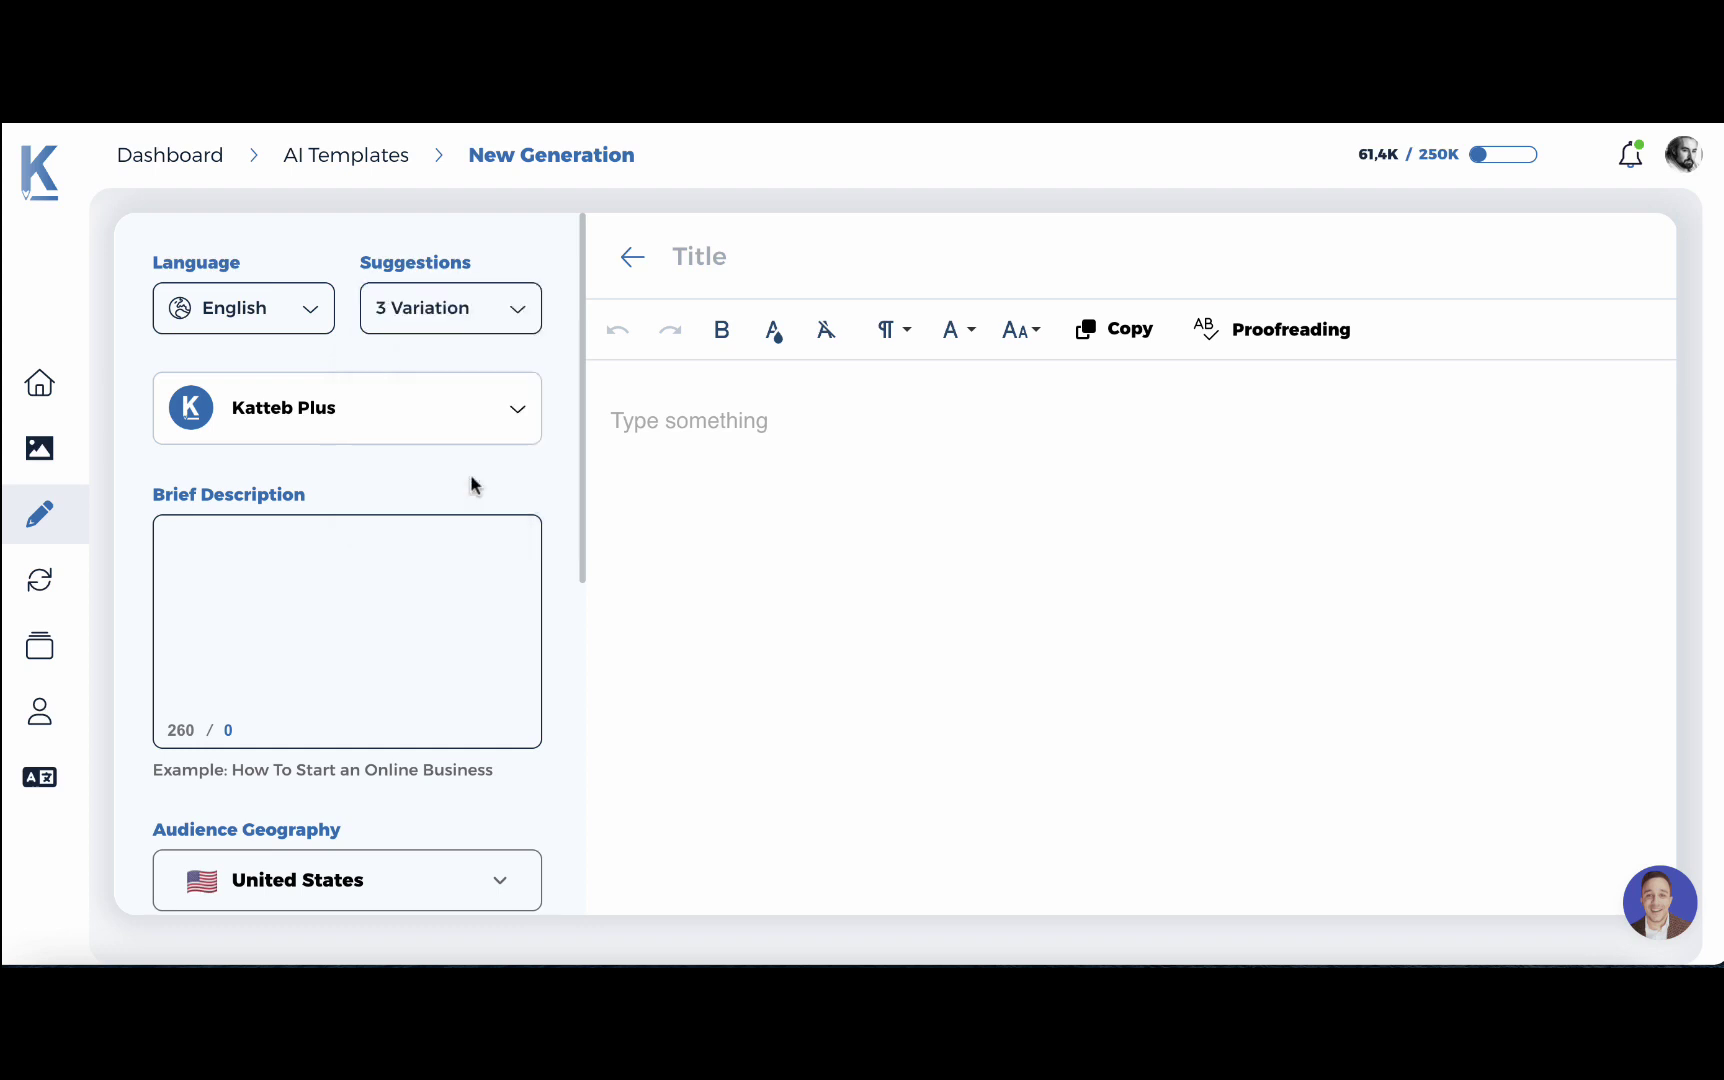
left_click(194, 542)
scroll(401, 559, "down", 5)
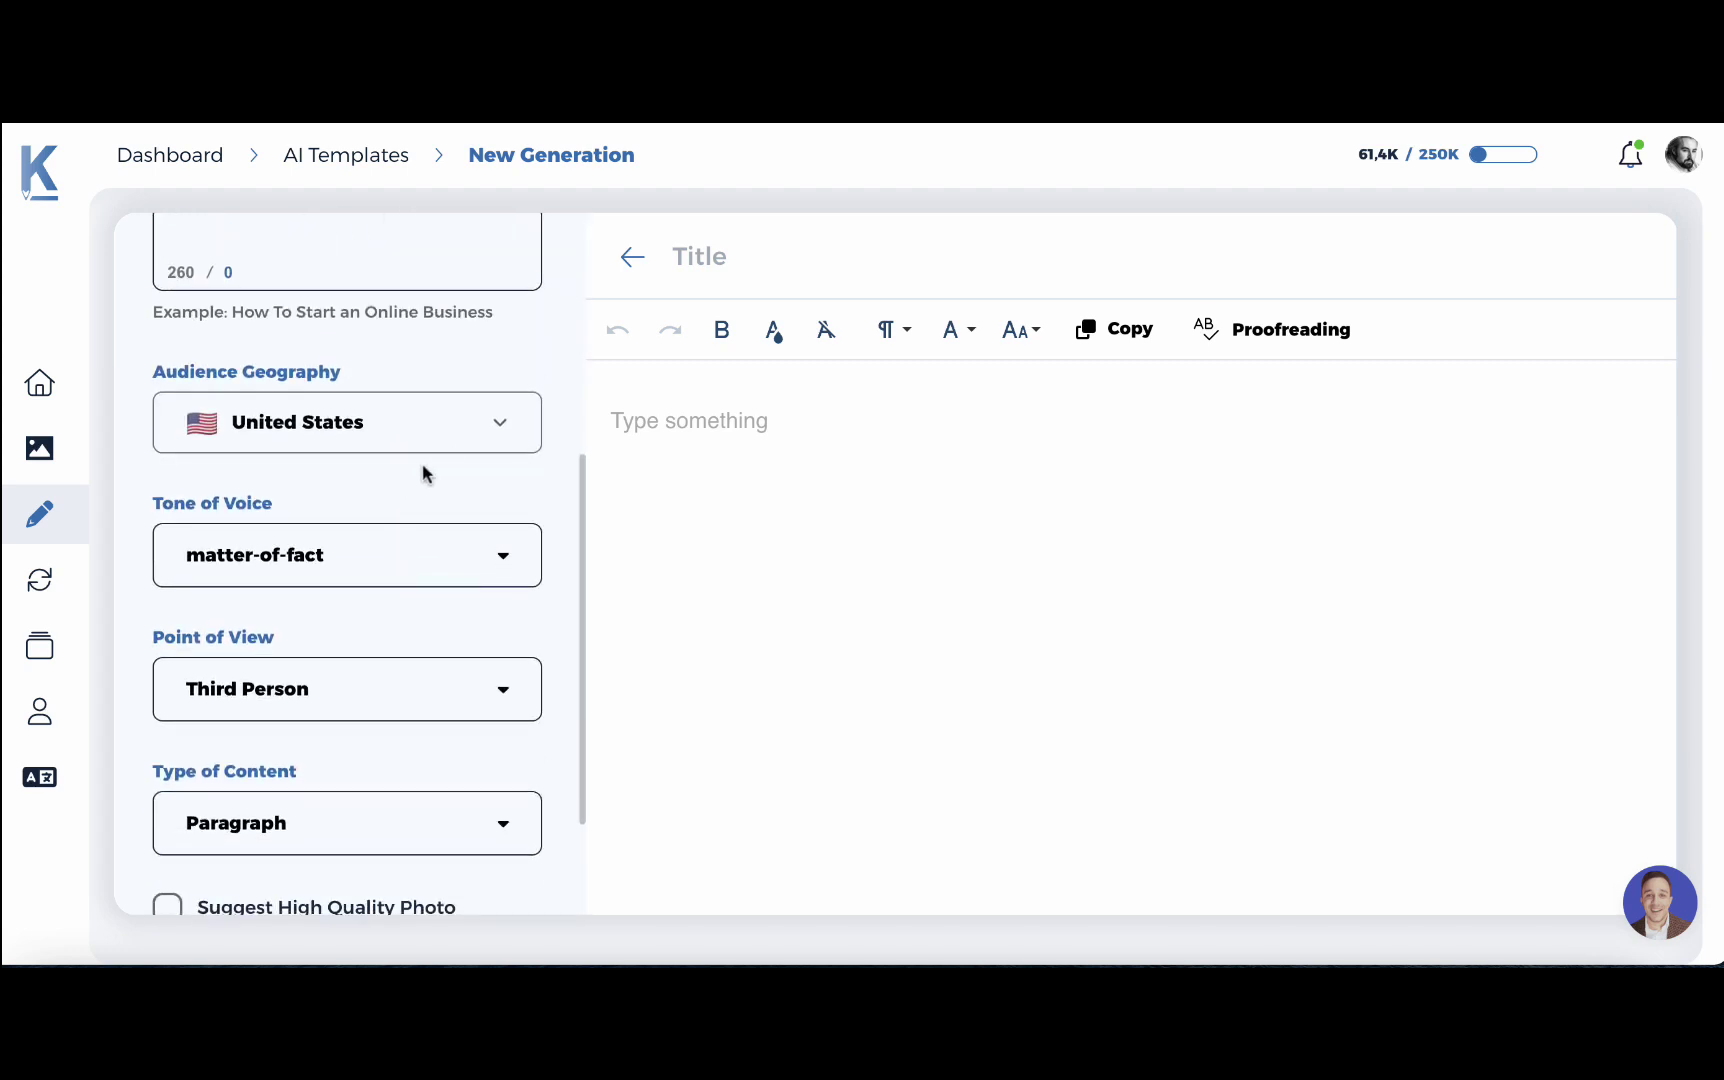
Keep the United States audience, with a Professional tone and Third Person point of view.
left_click(472, 436)
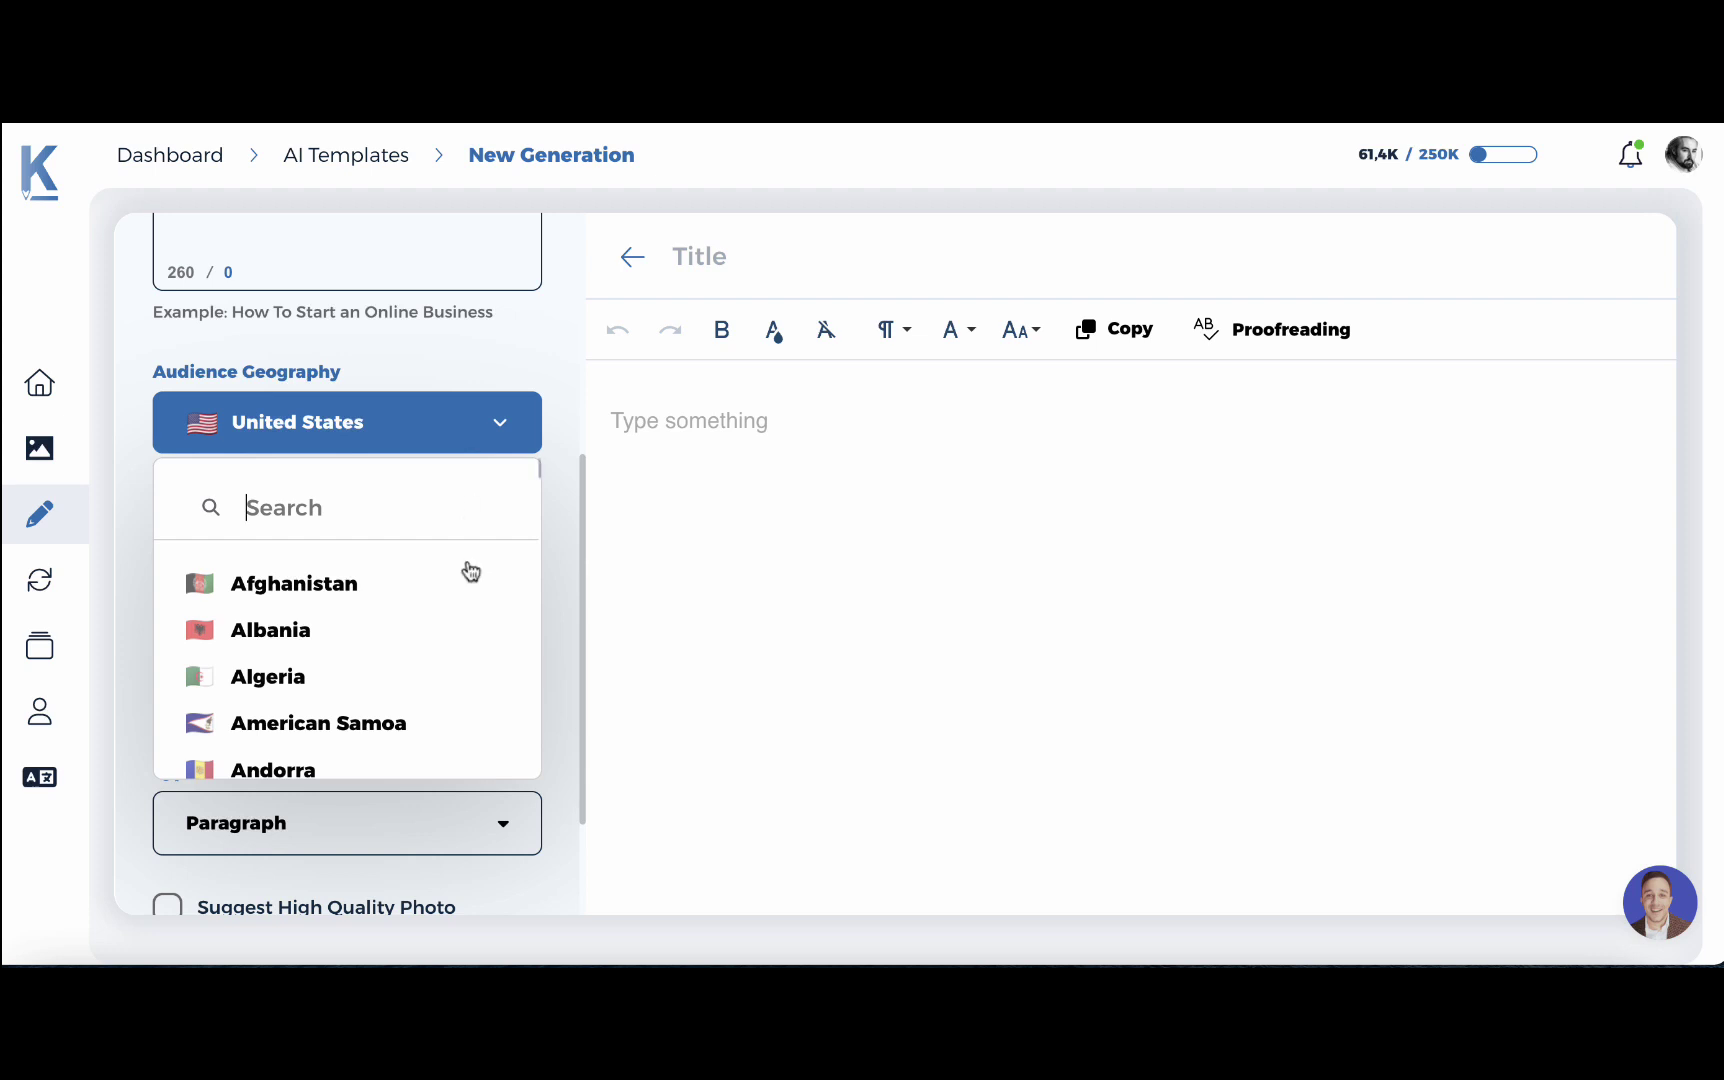
scroll(466, 570, "down", 3)
scroll(466, 570, "up", 3)
left_click(474, 360)
left_click(447, 562)
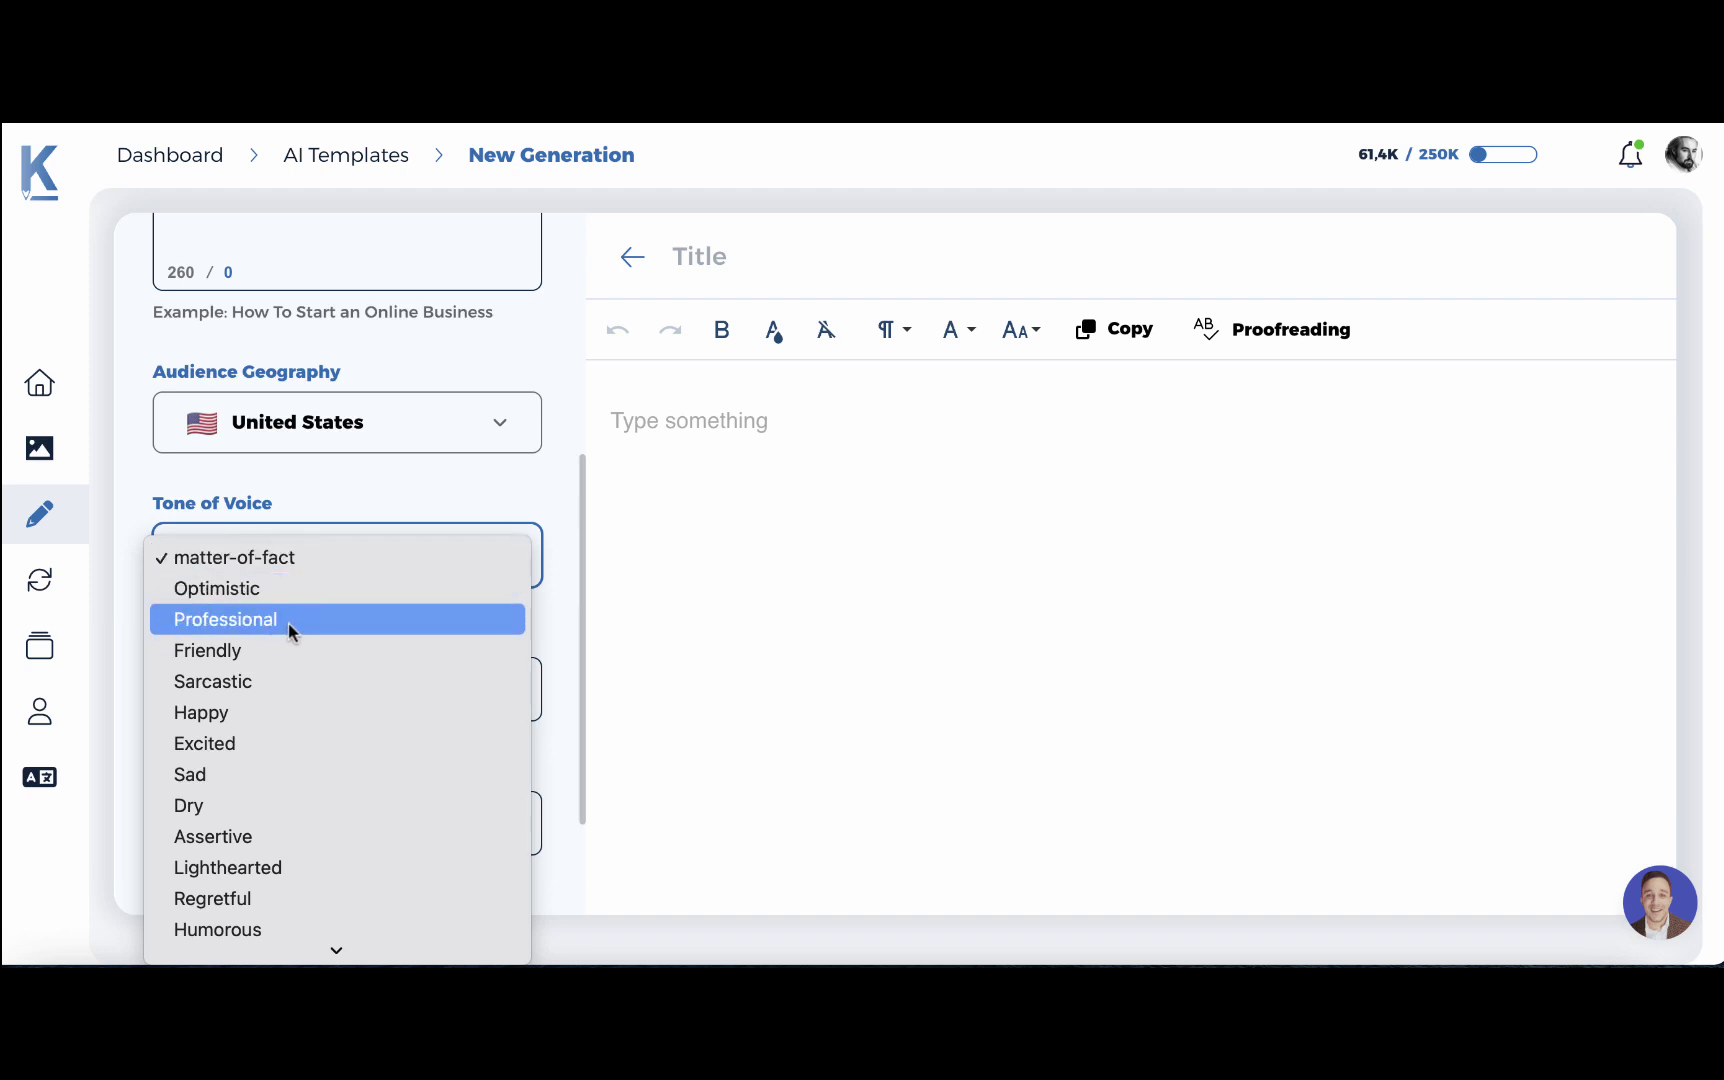
left_click(236, 626)
scroll(562, 620, "down", 3)
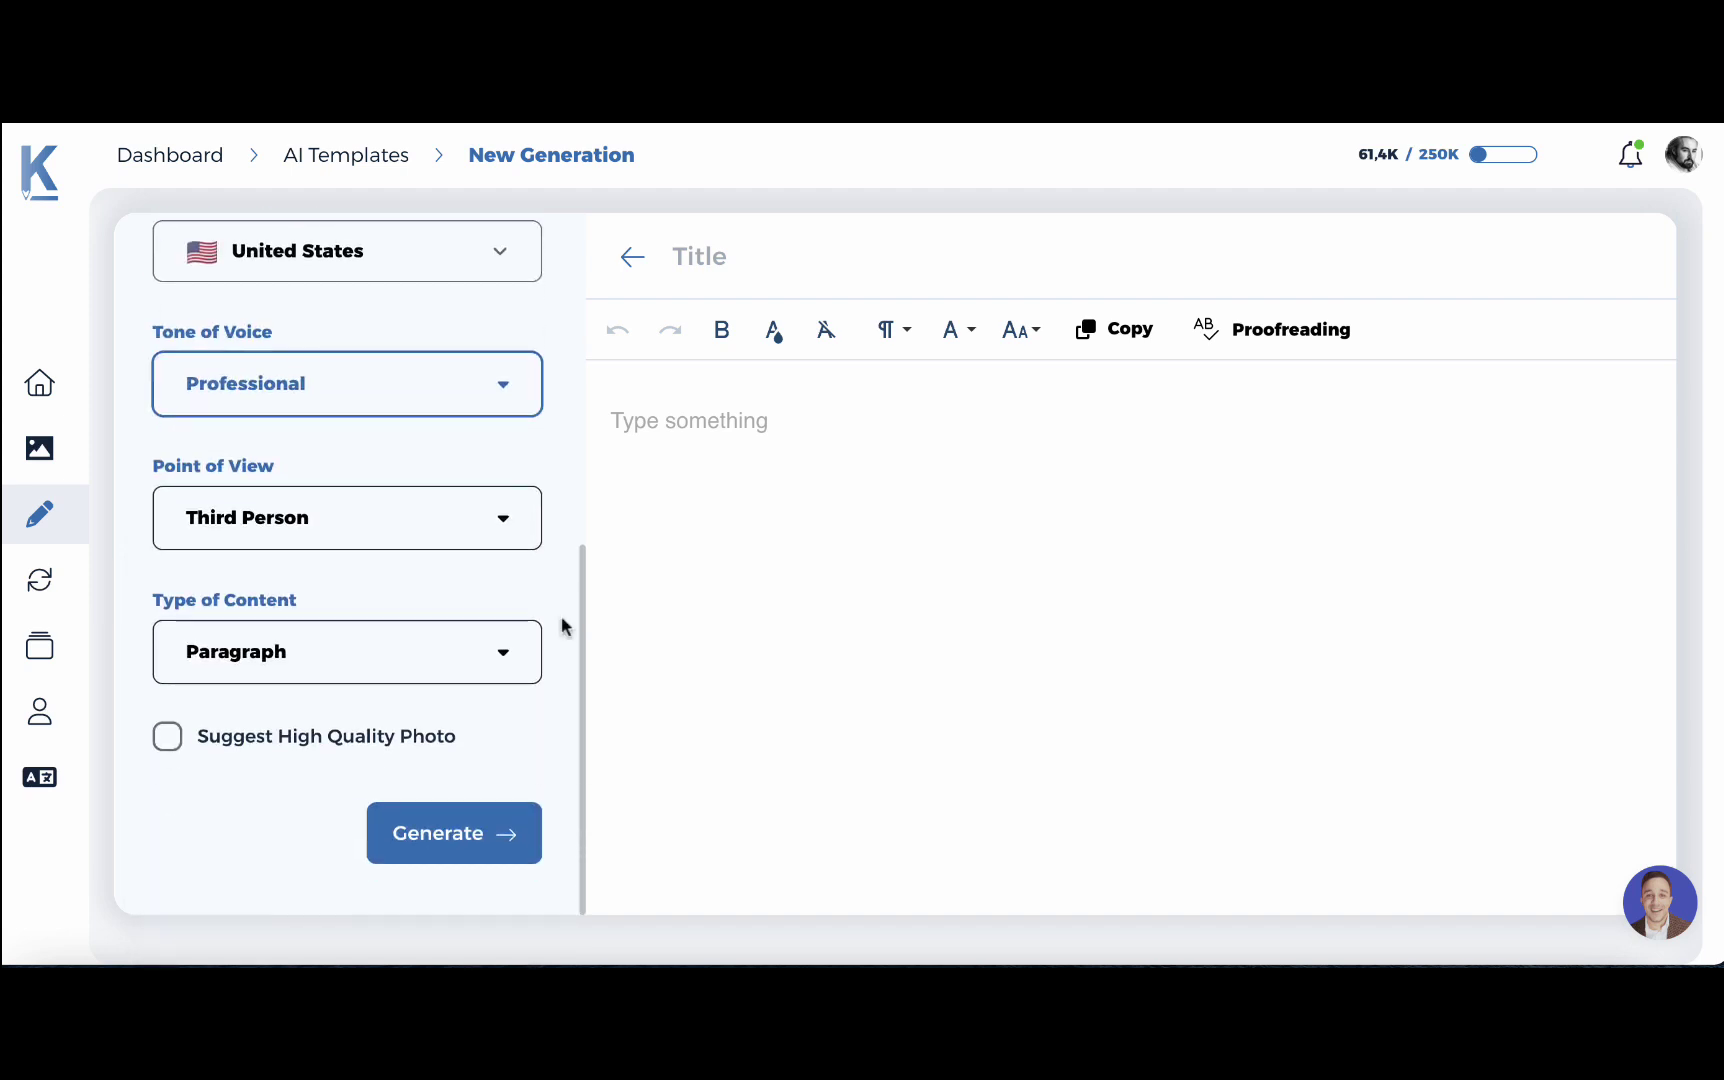
left_click(472, 530)
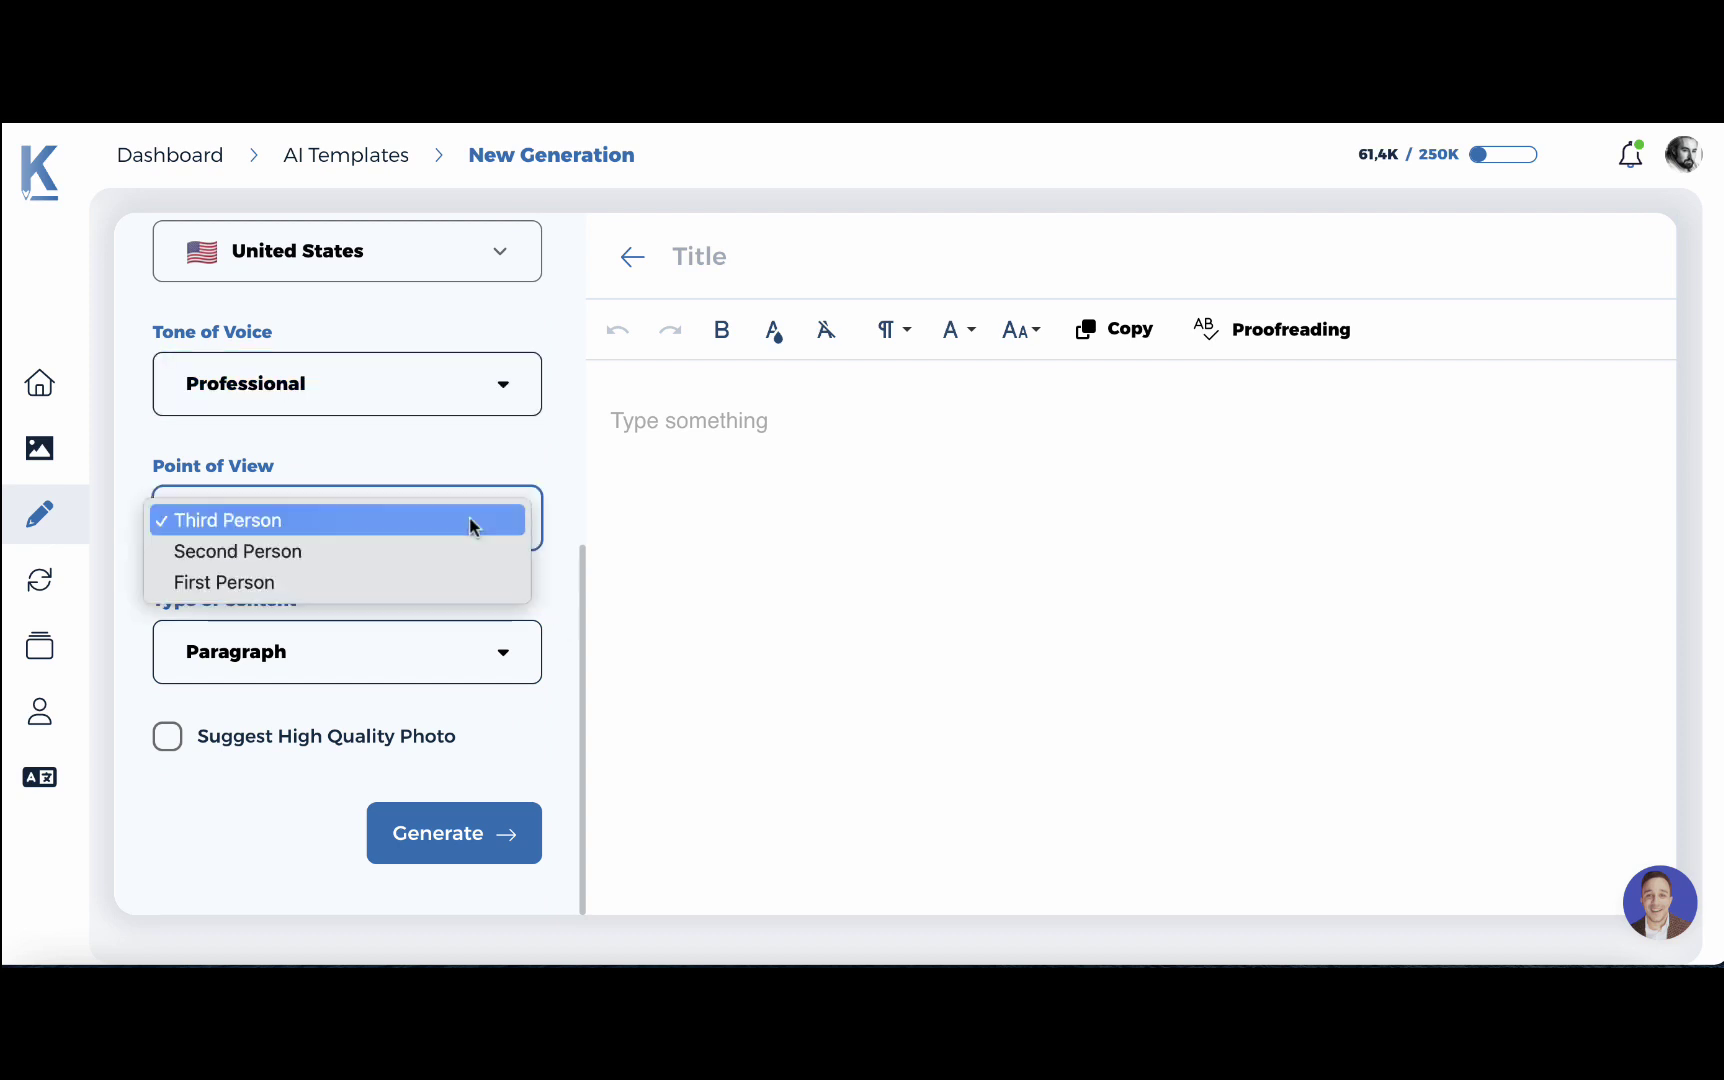
left_click(267, 530)
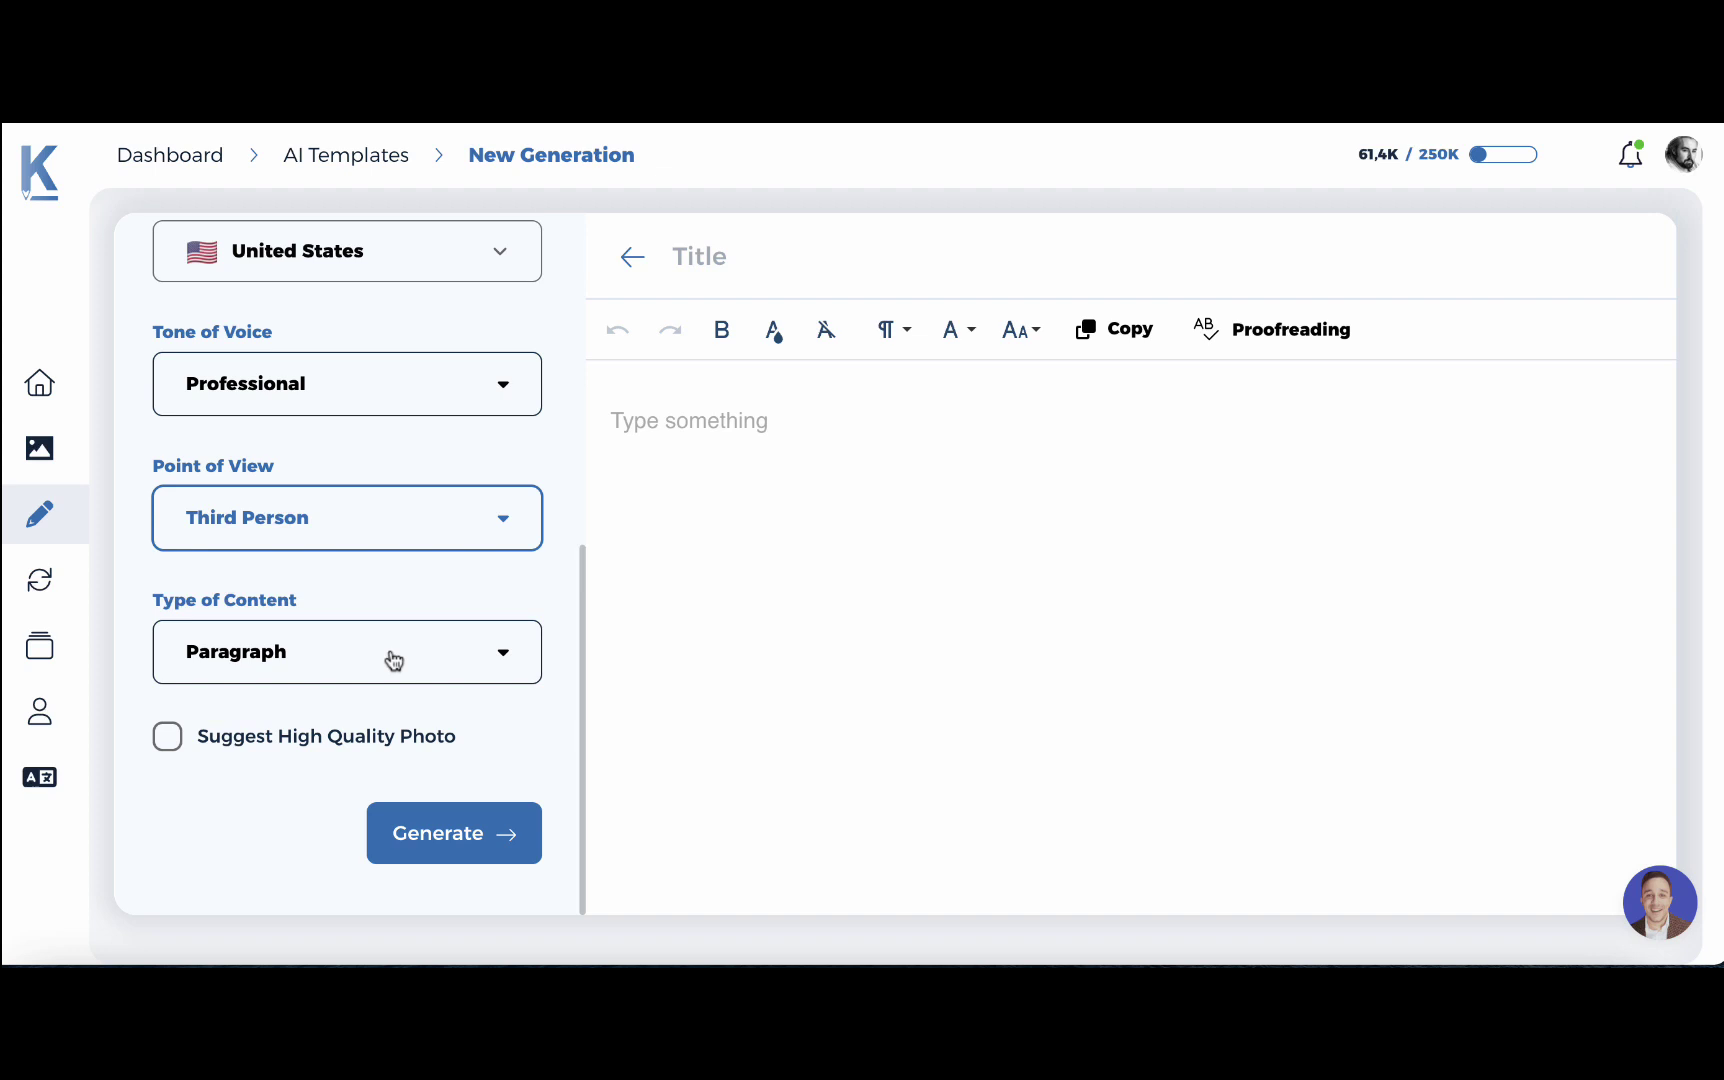
scroll(393, 660, "up", 6)
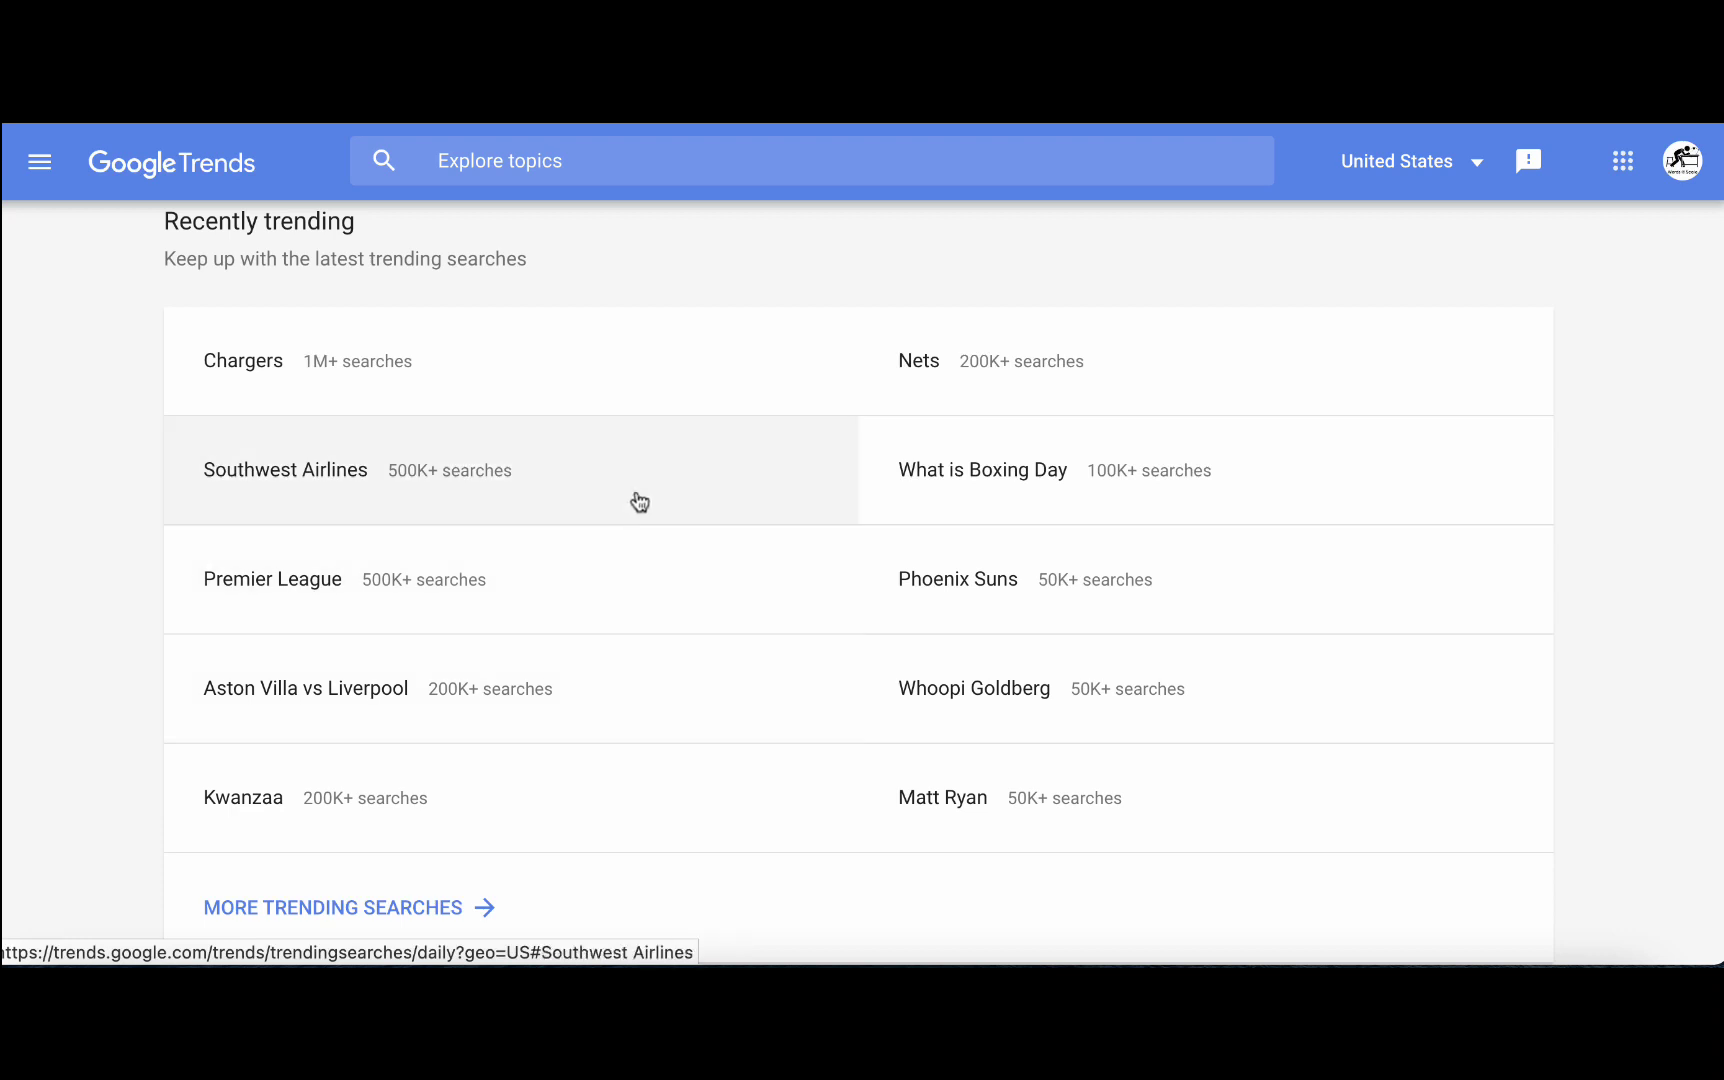
Open the Aston Villa vs Liverpool trend and select its title text.
scroll(637, 500, "down", 2)
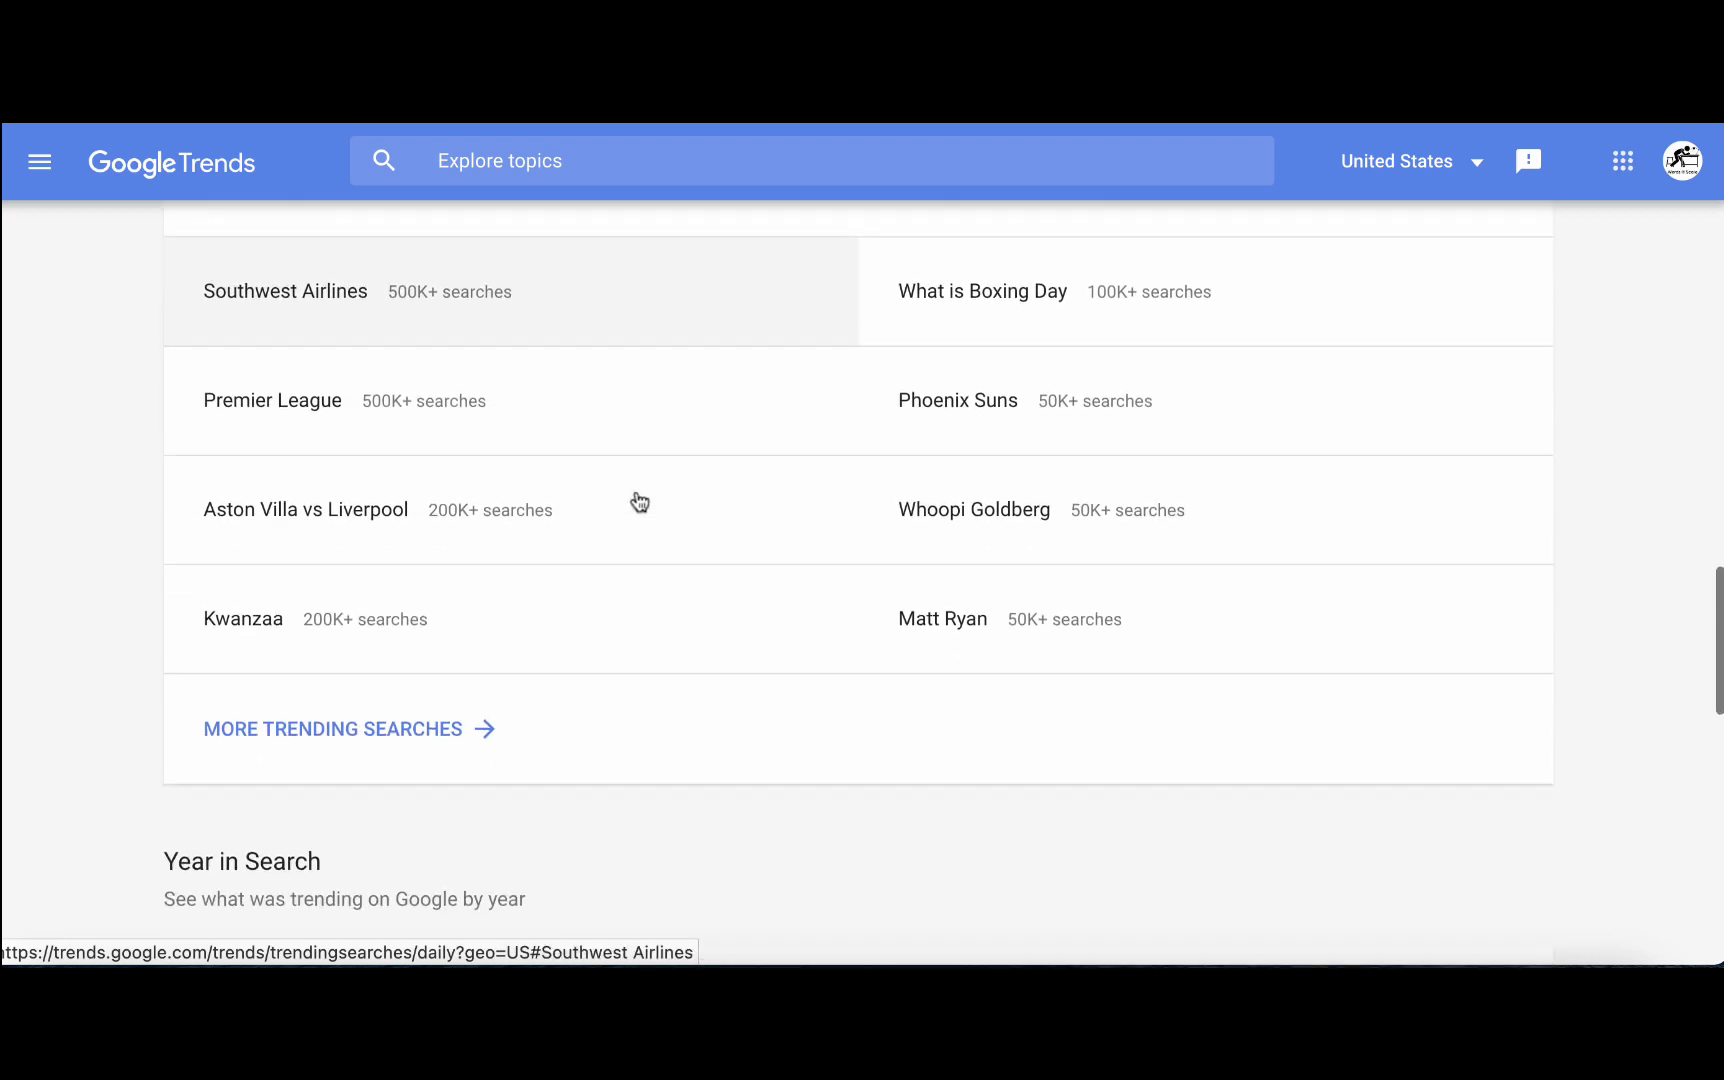
left_click(306, 511)
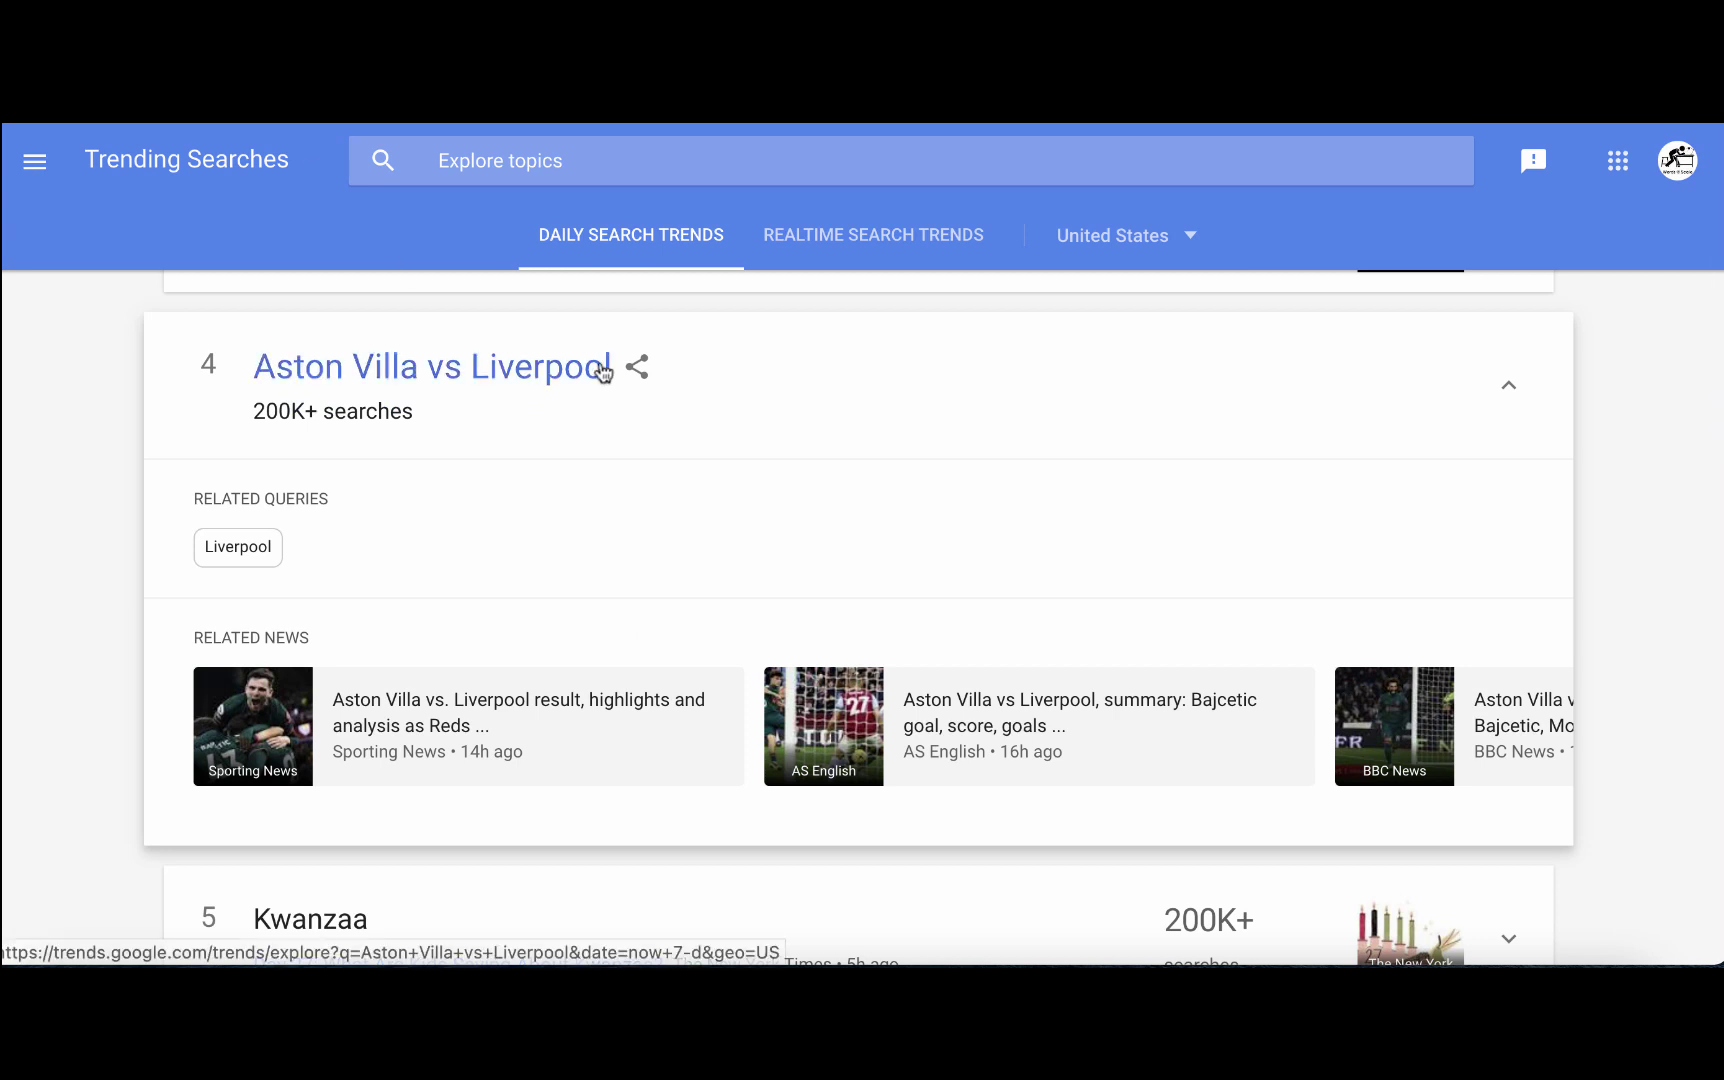
left_click_drag(616, 372, 258, 383)
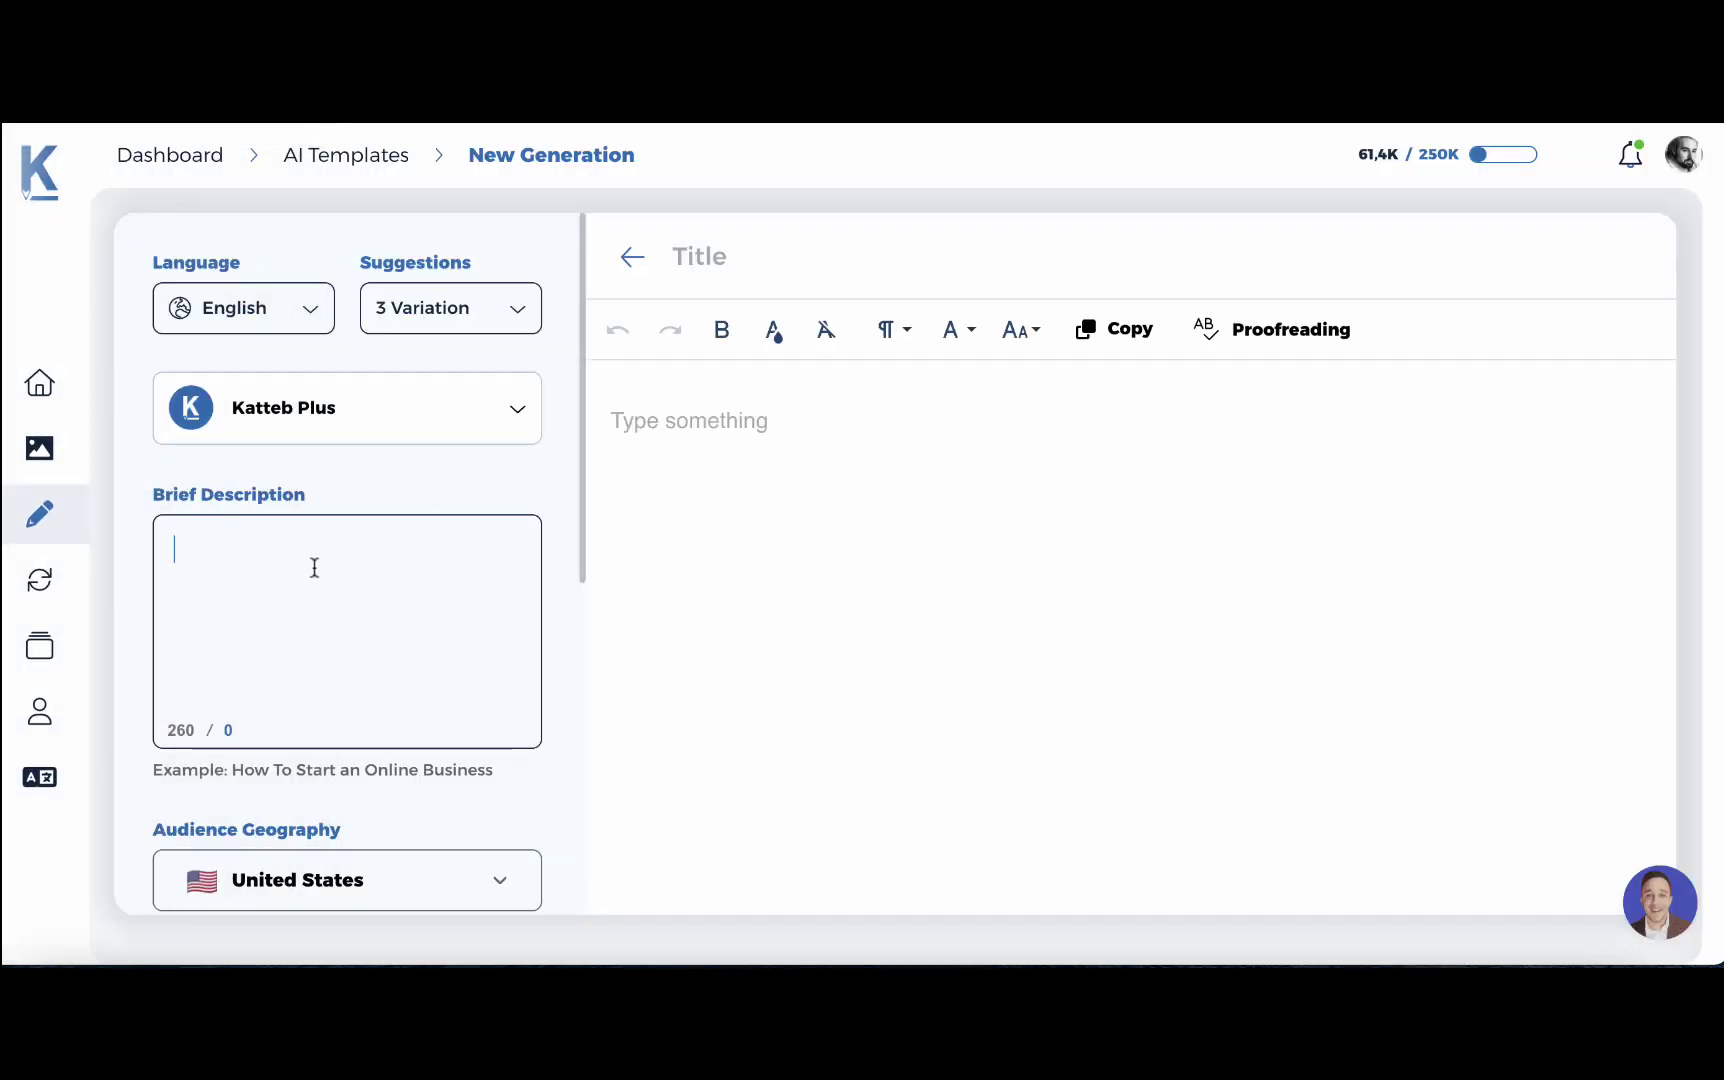
Brief 'Aston Villa vs Liverpool score', tick Suggest High Quality Photo, and generate.
type("Aston Villa vs Liverpool")
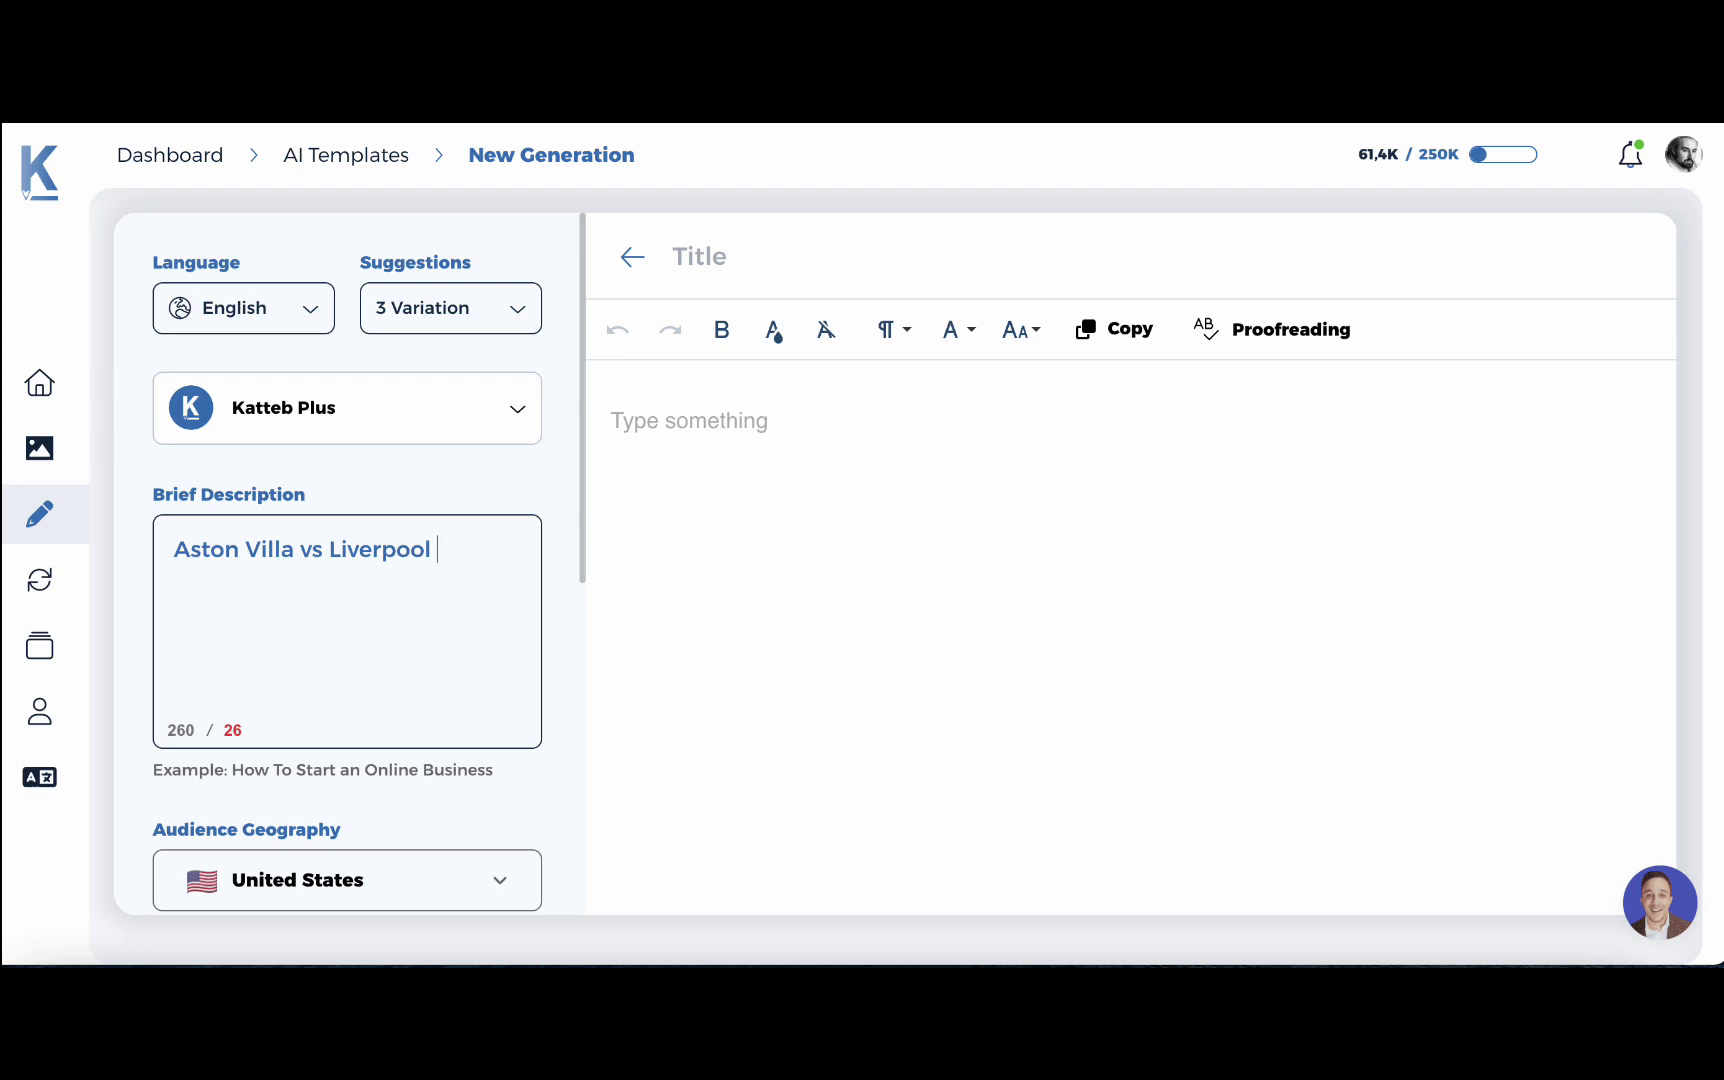
type("score")
scroll(484, 692, "down", 6)
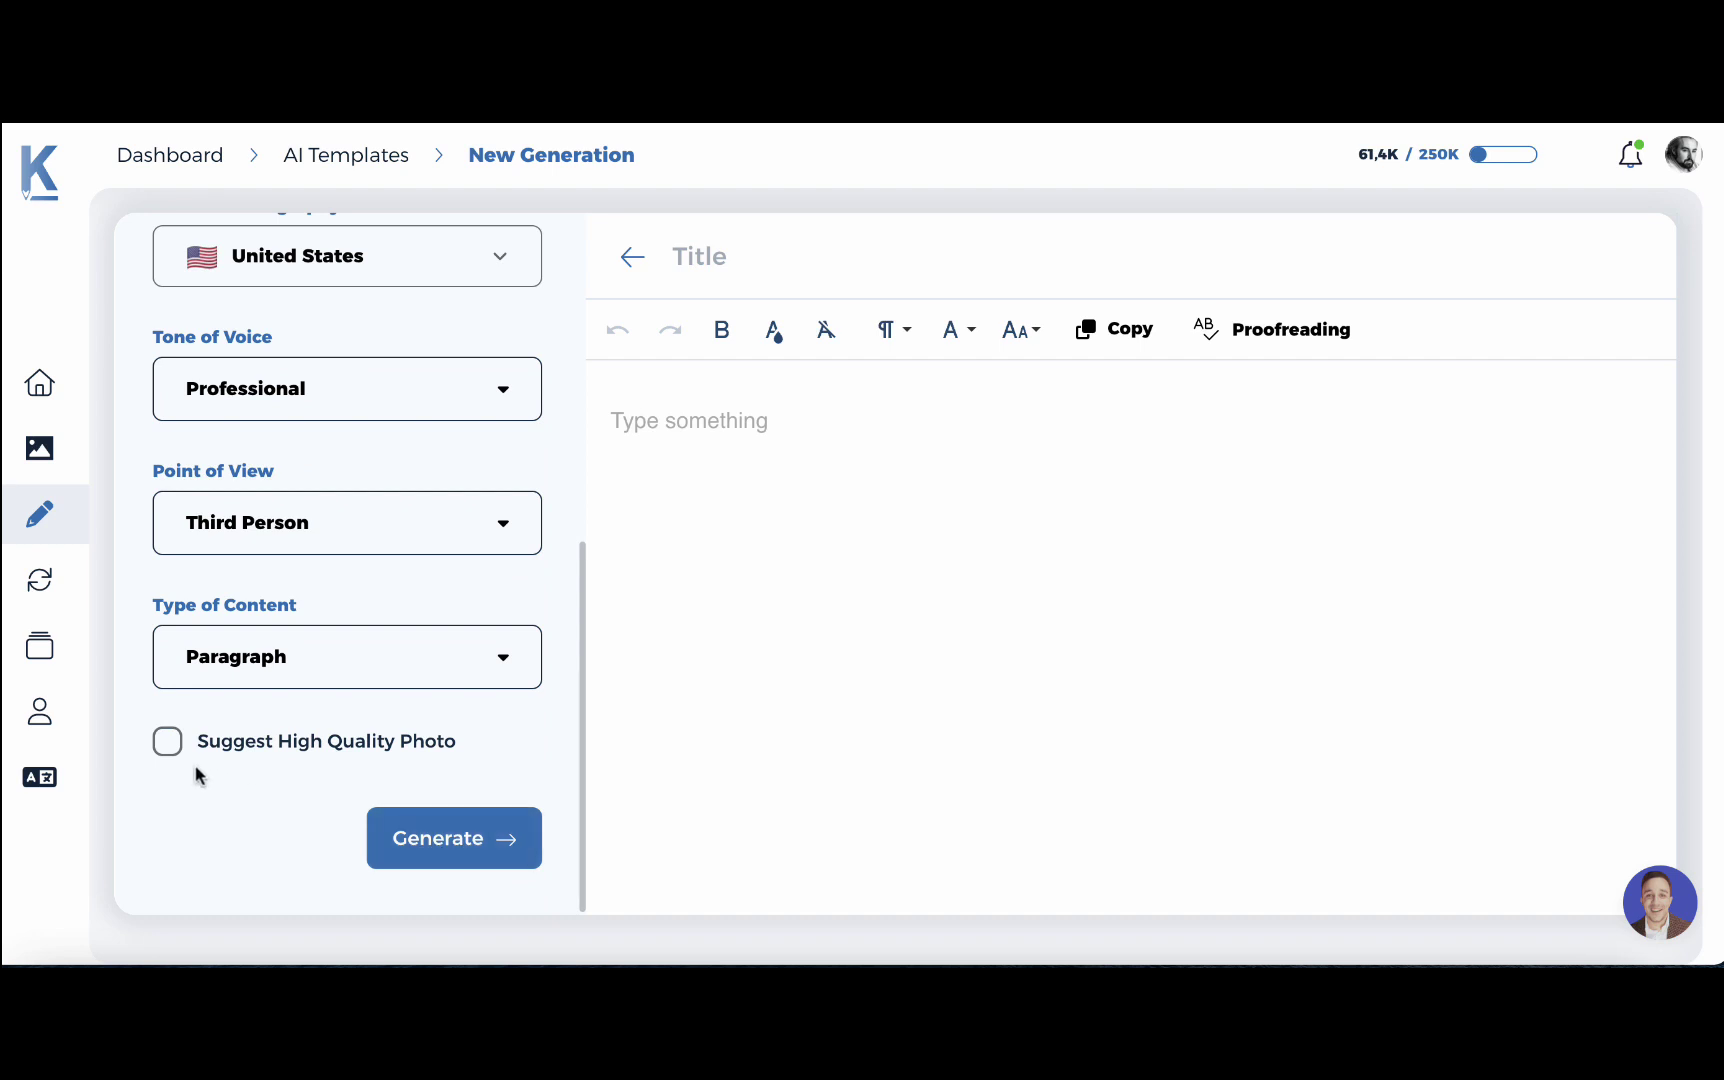
left_click(166, 743)
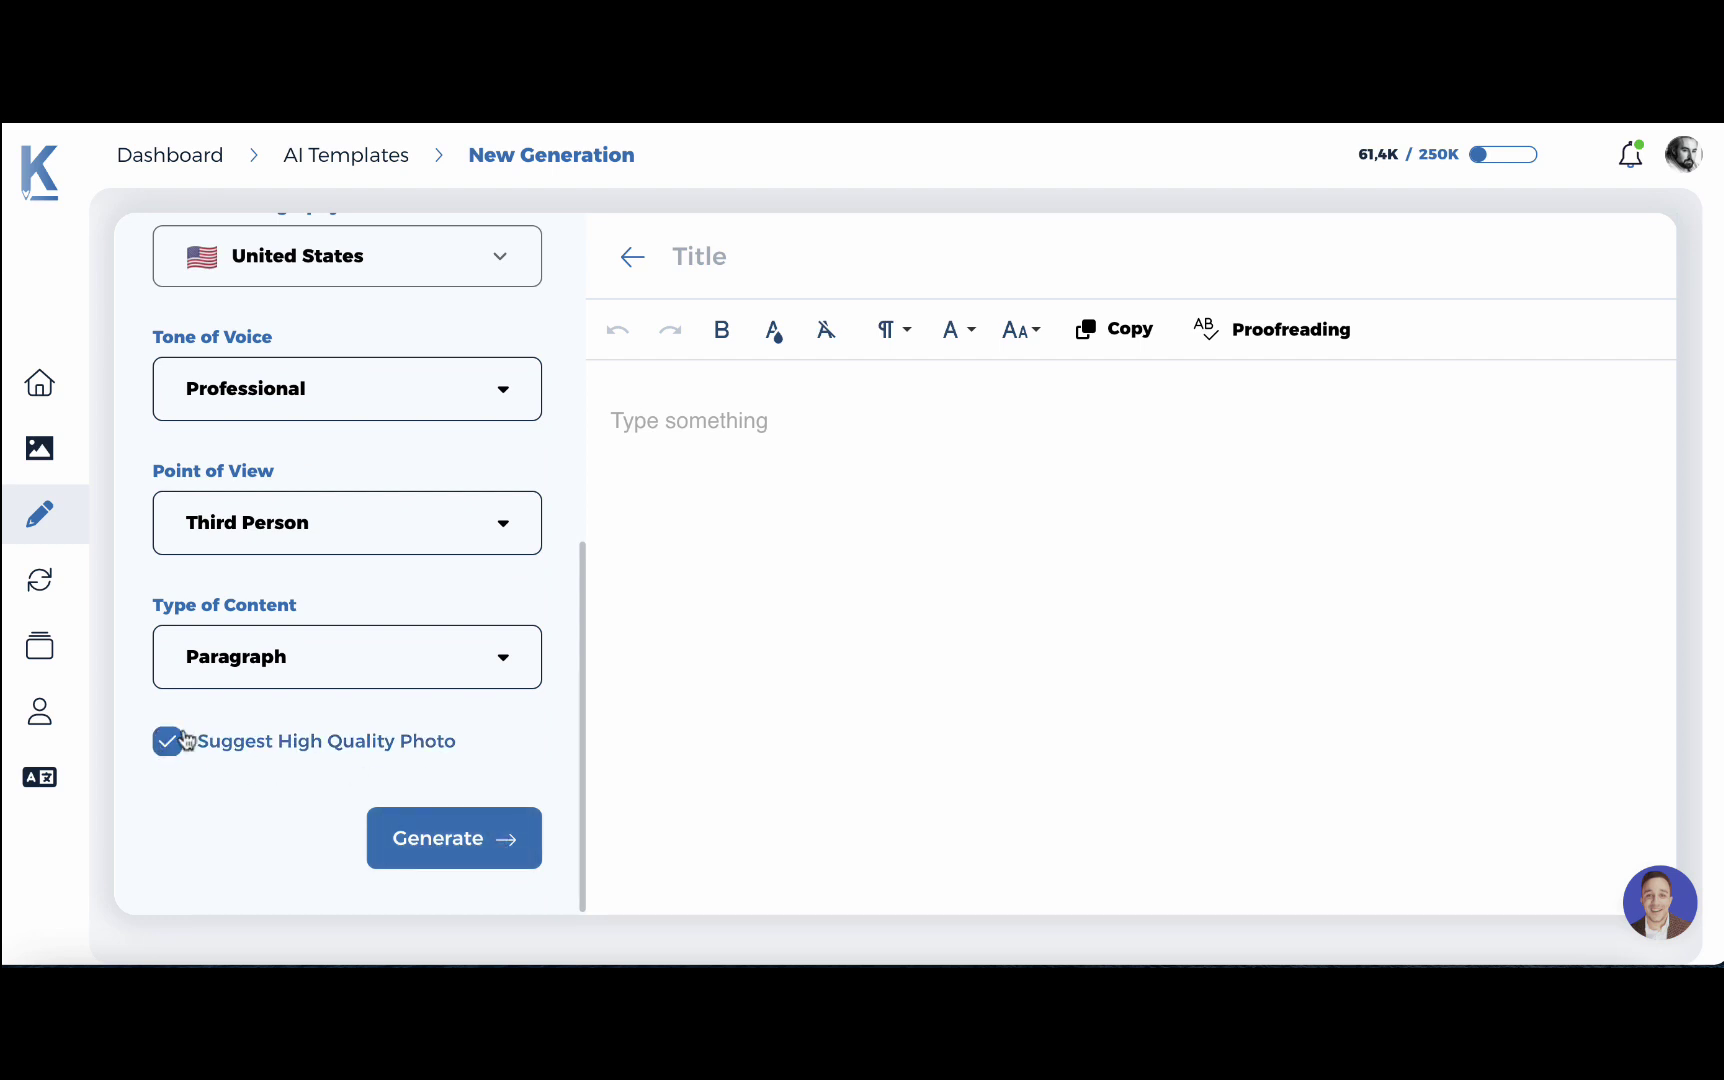
left_click(476, 845)
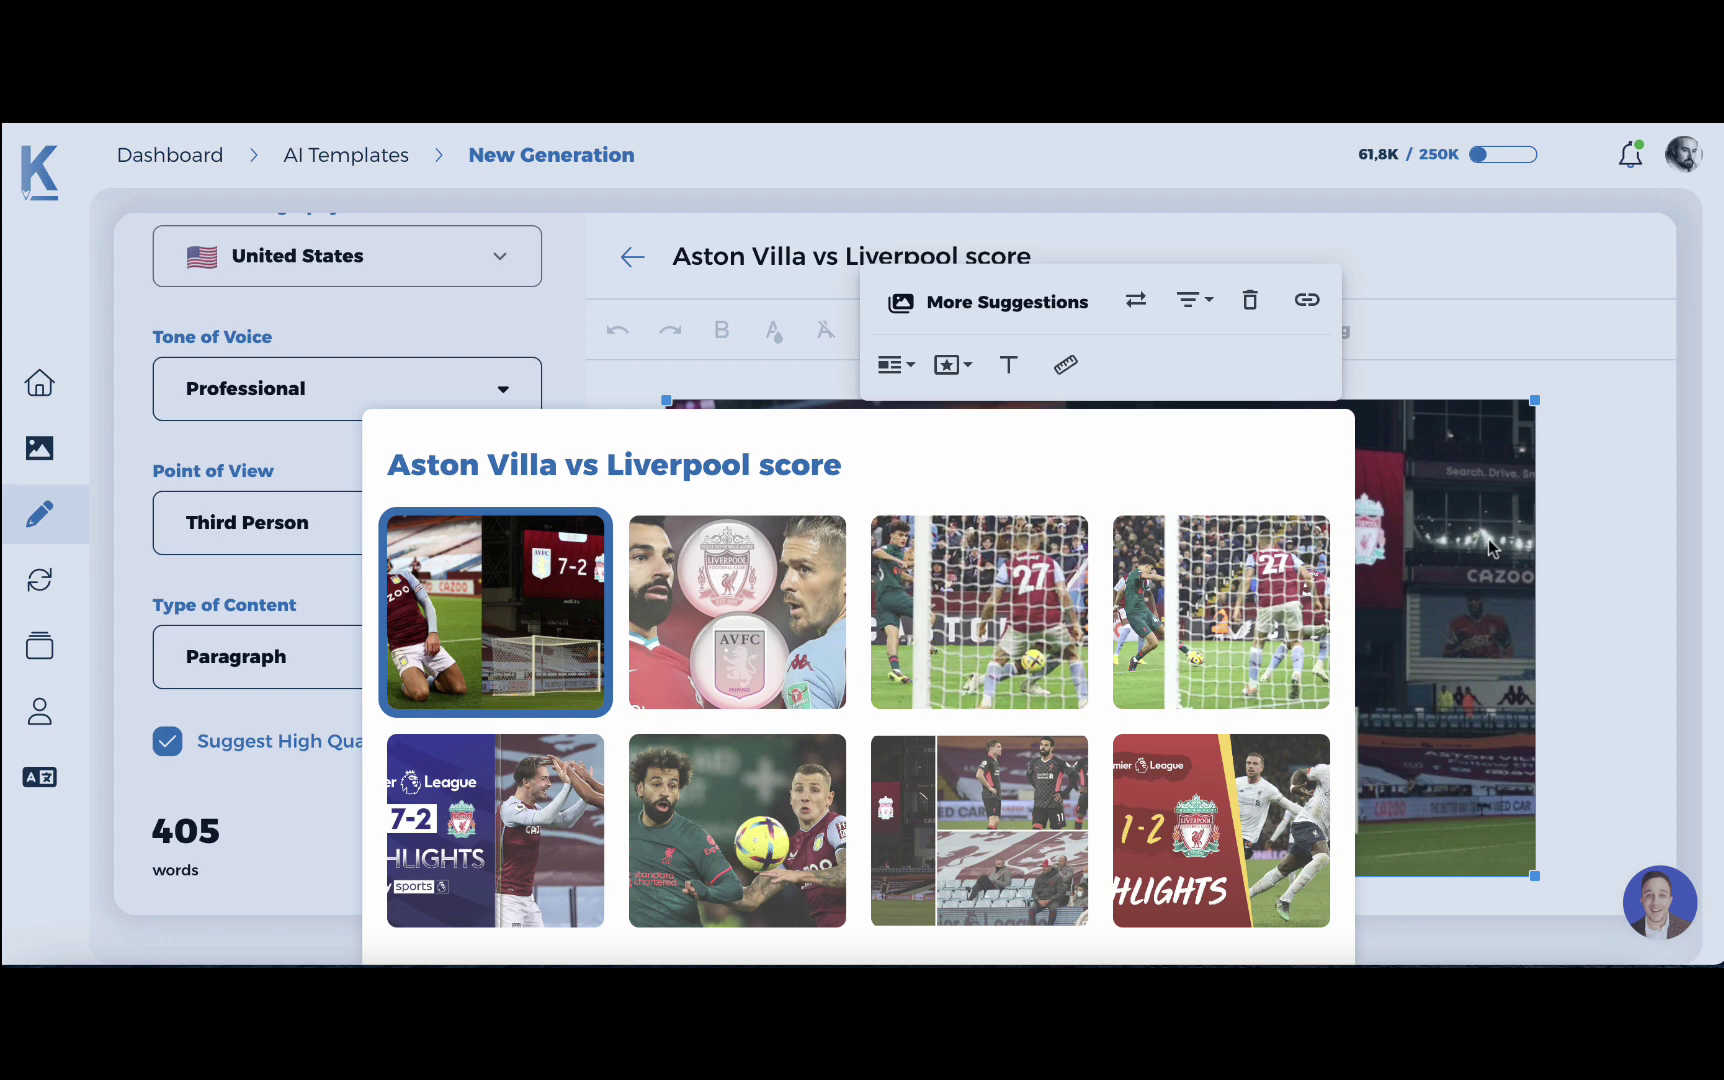
Swap the article image for the goal-line action shot from More Suggestions.
left_click(1632, 529)
left_click(966, 532)
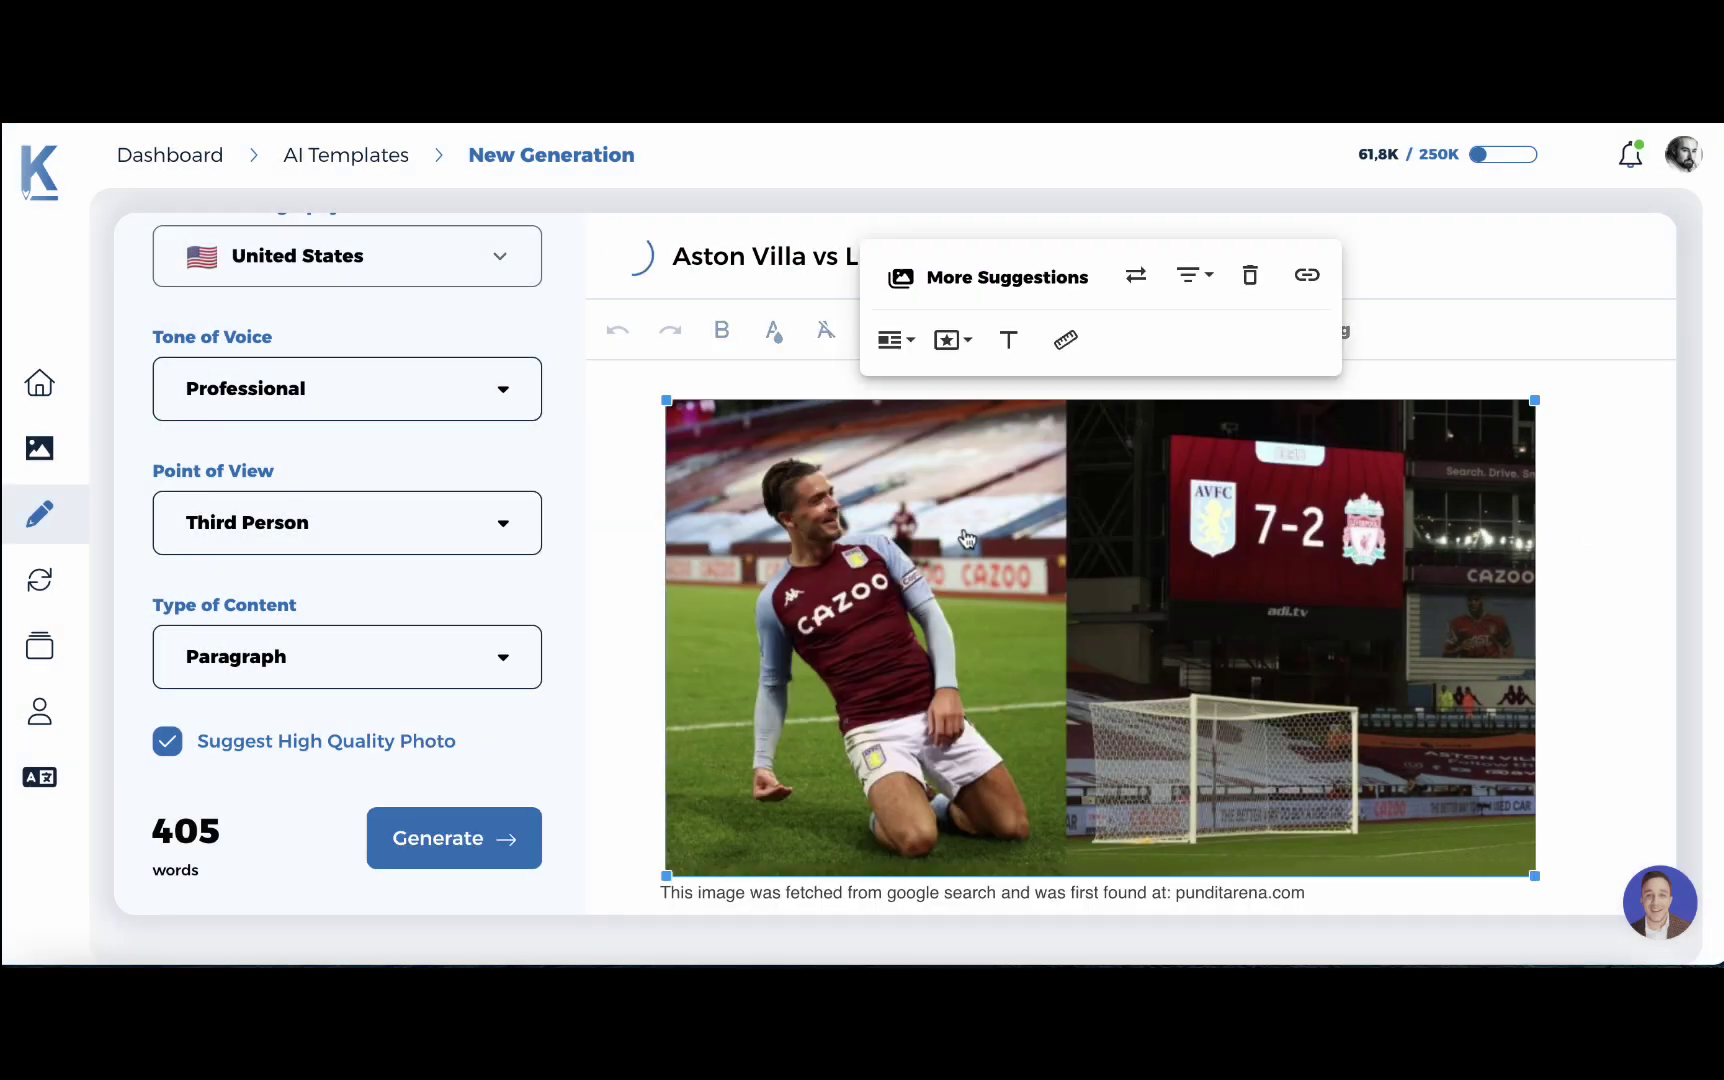
left_click(983, 280)
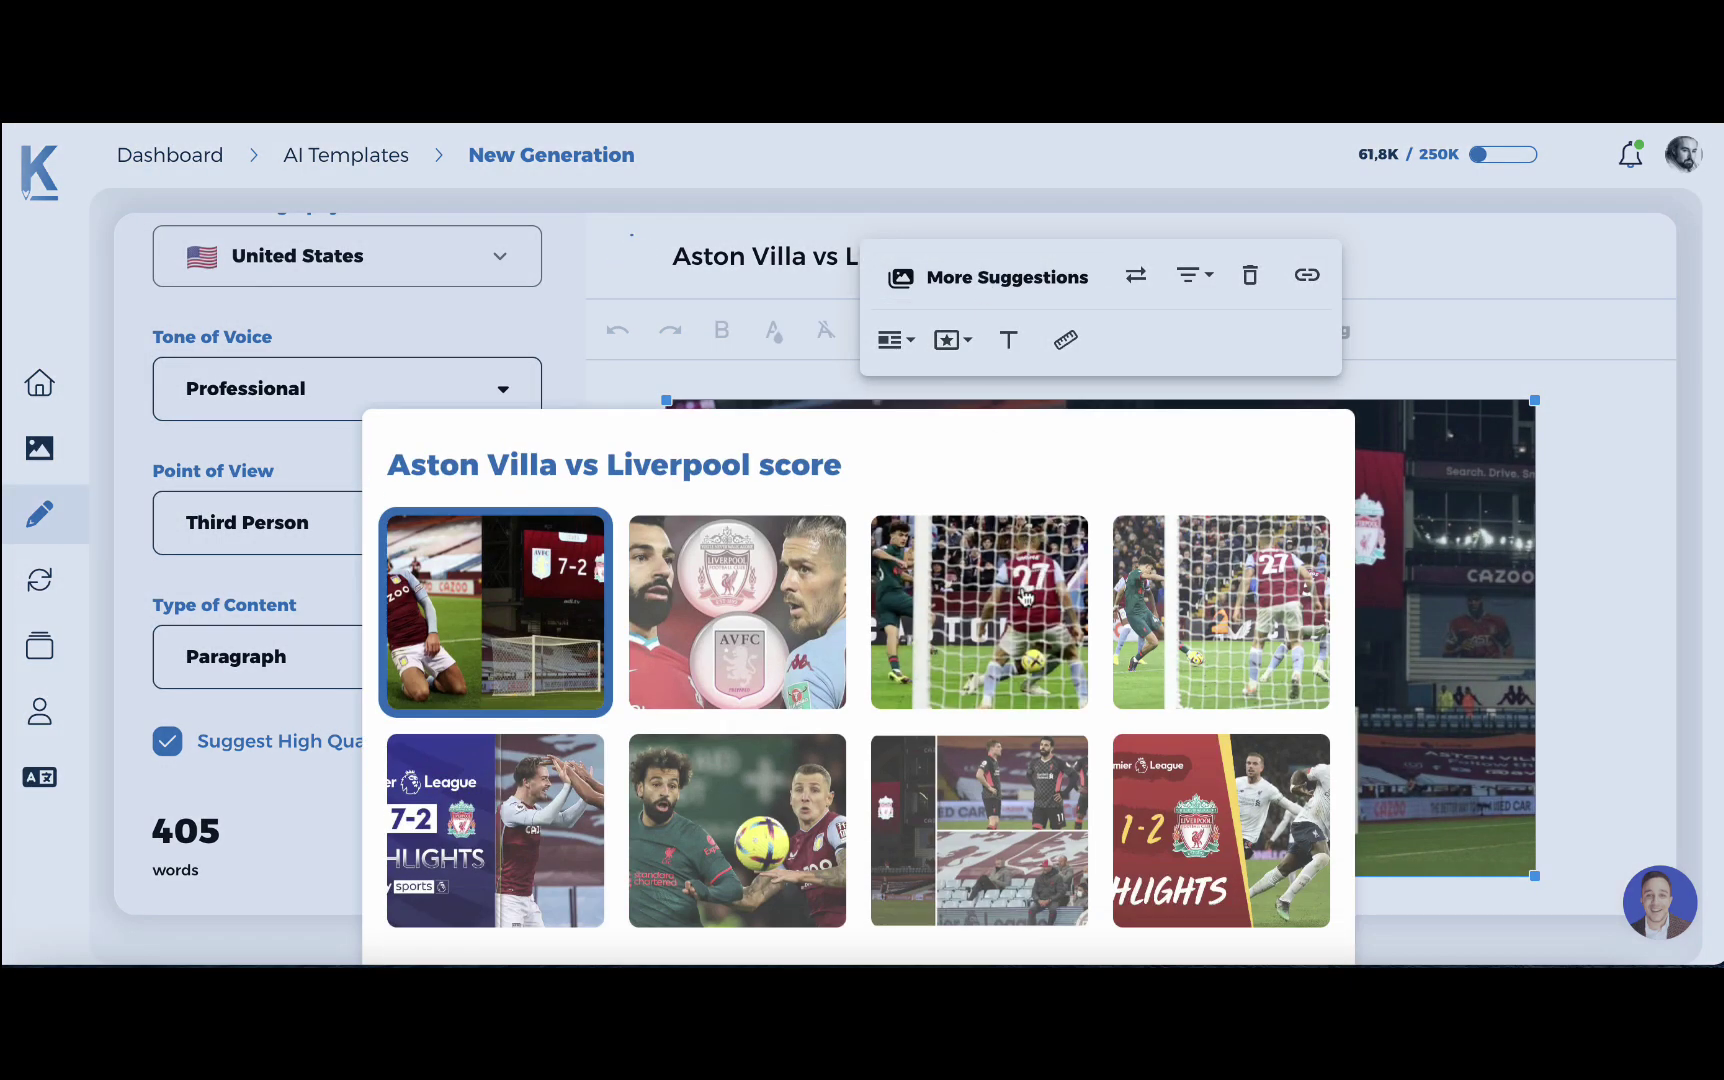
left_click(1025, 597)
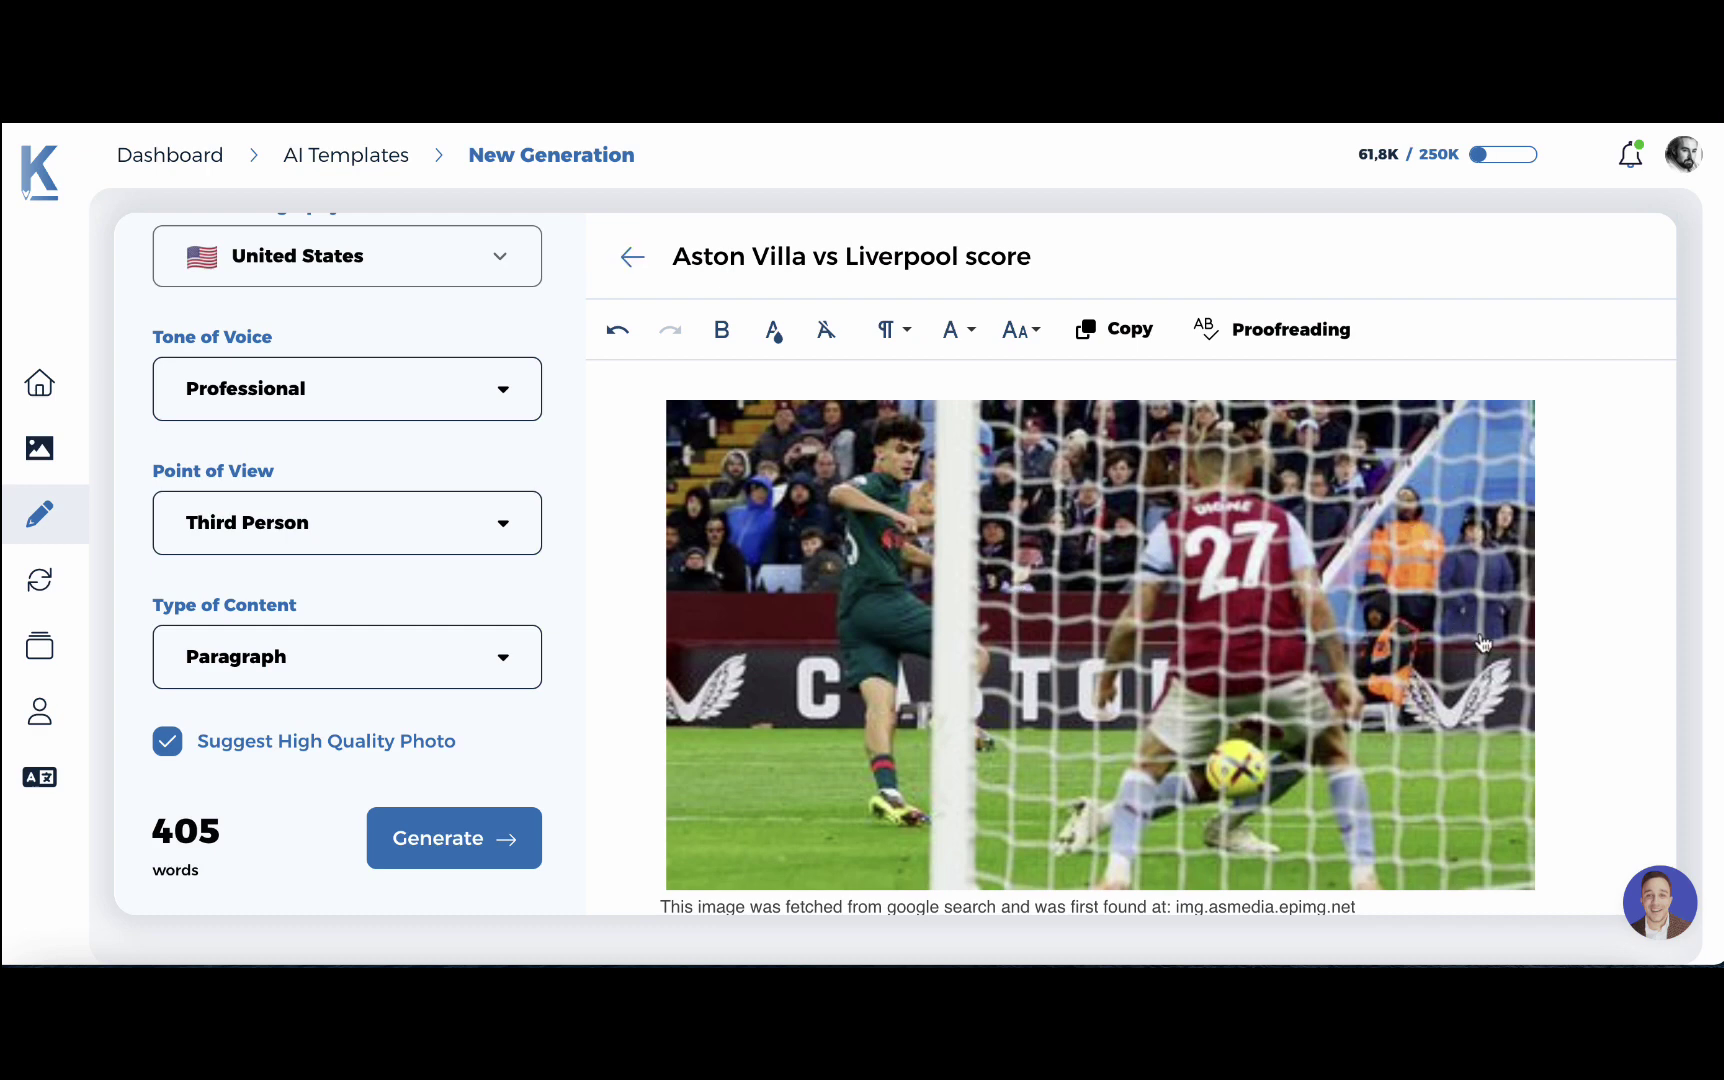
scroll(1481, 633, "down", 3)
scroll(1481, 633, "down", 2)
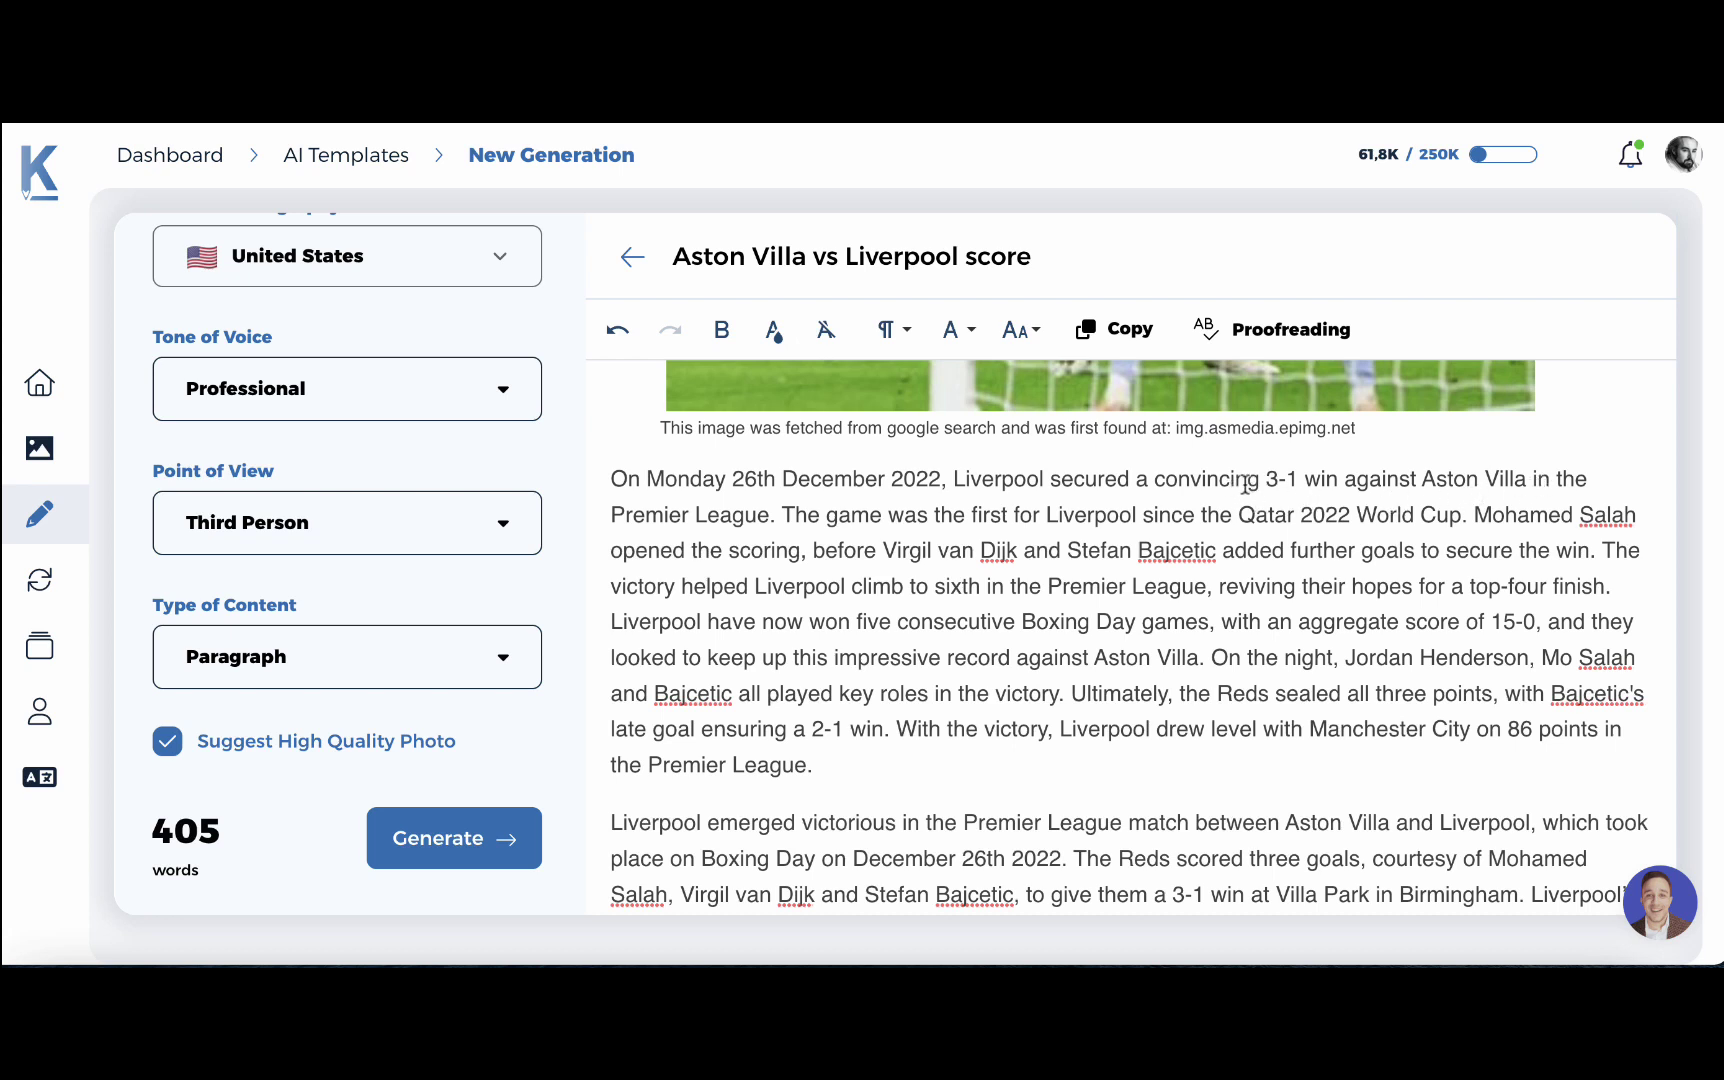
Check the 3-1 score in the first paragraph, then return to Google Trends.
left_click_drag(1260, 481, 1303, 481)
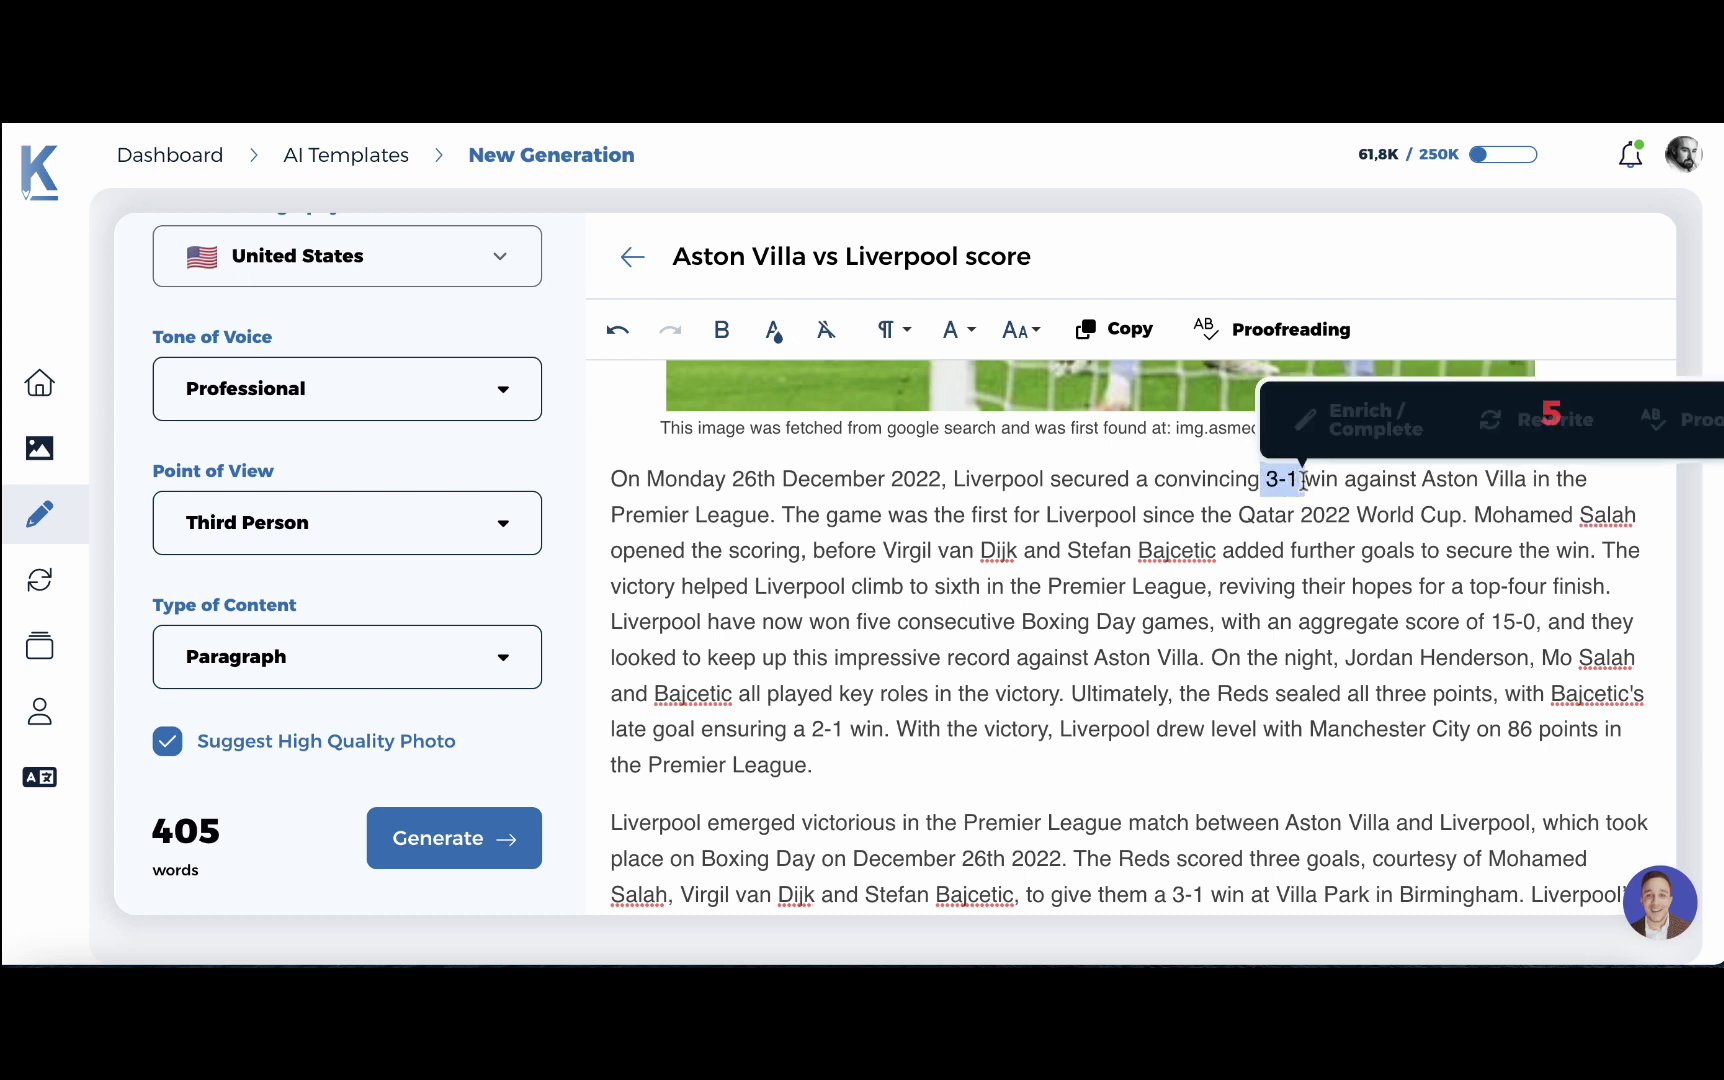
left_click(1334, 694)
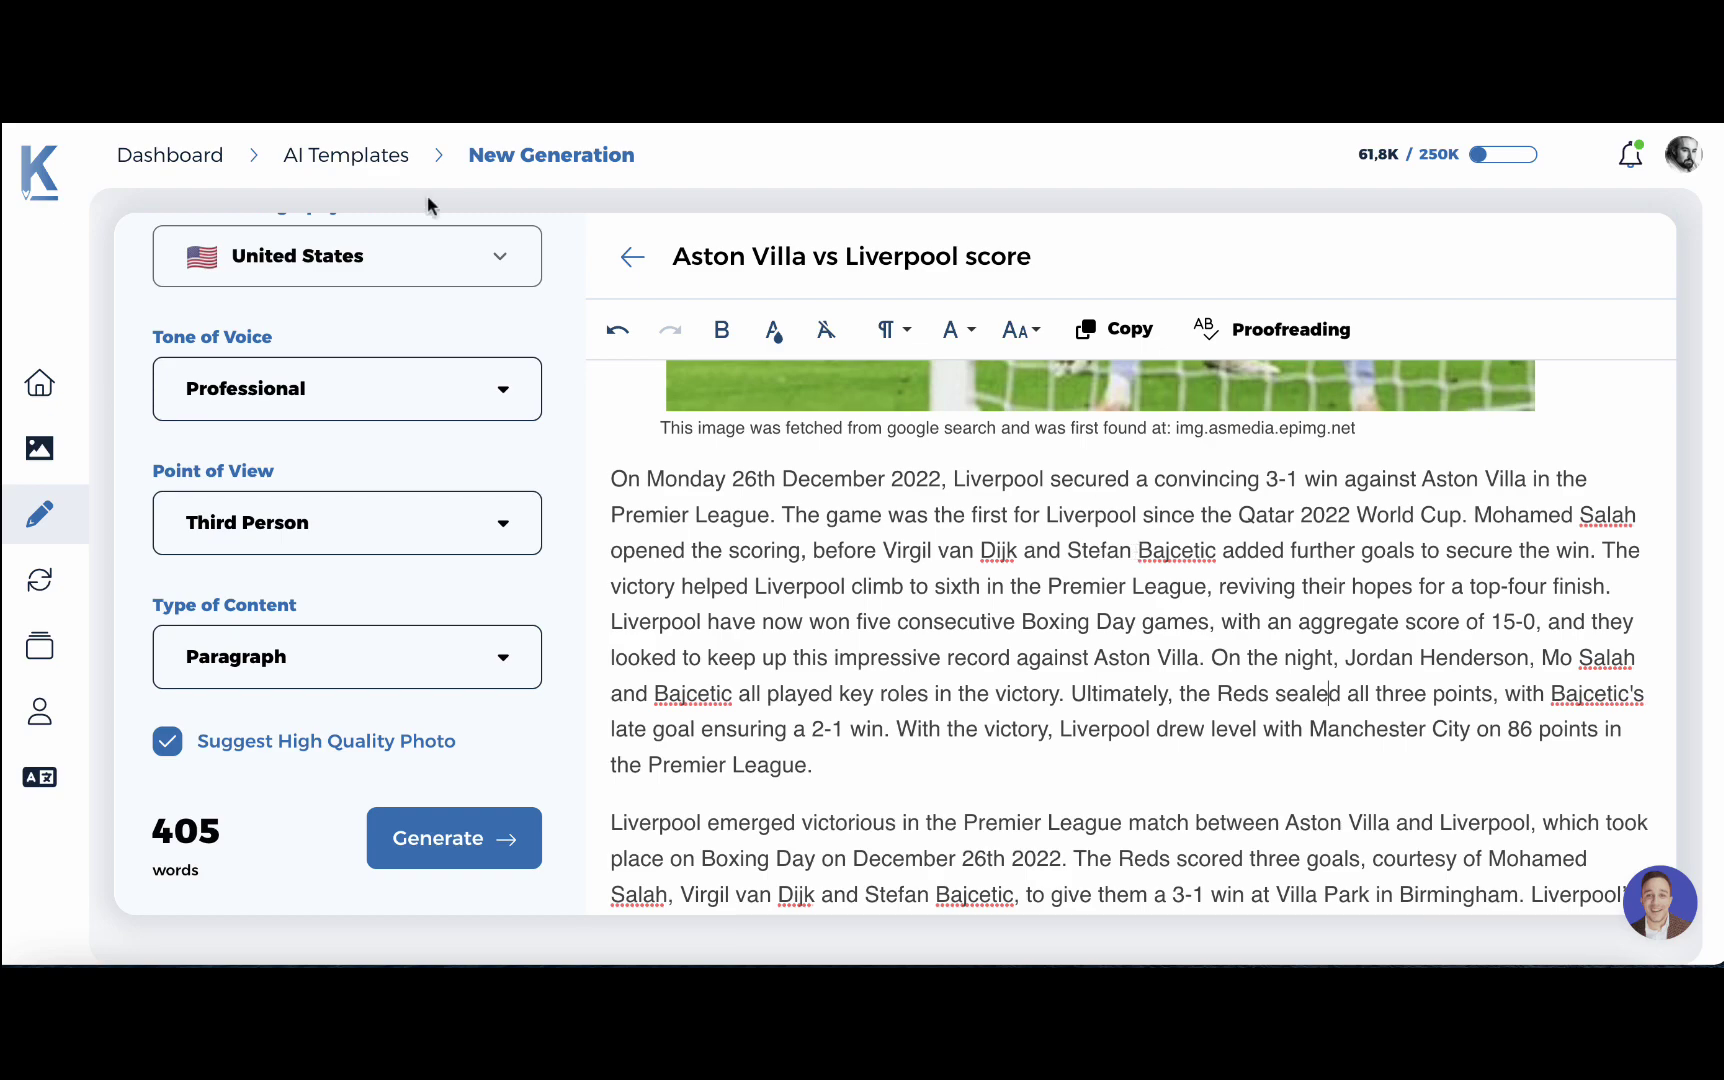
key("ctrl+Tab")
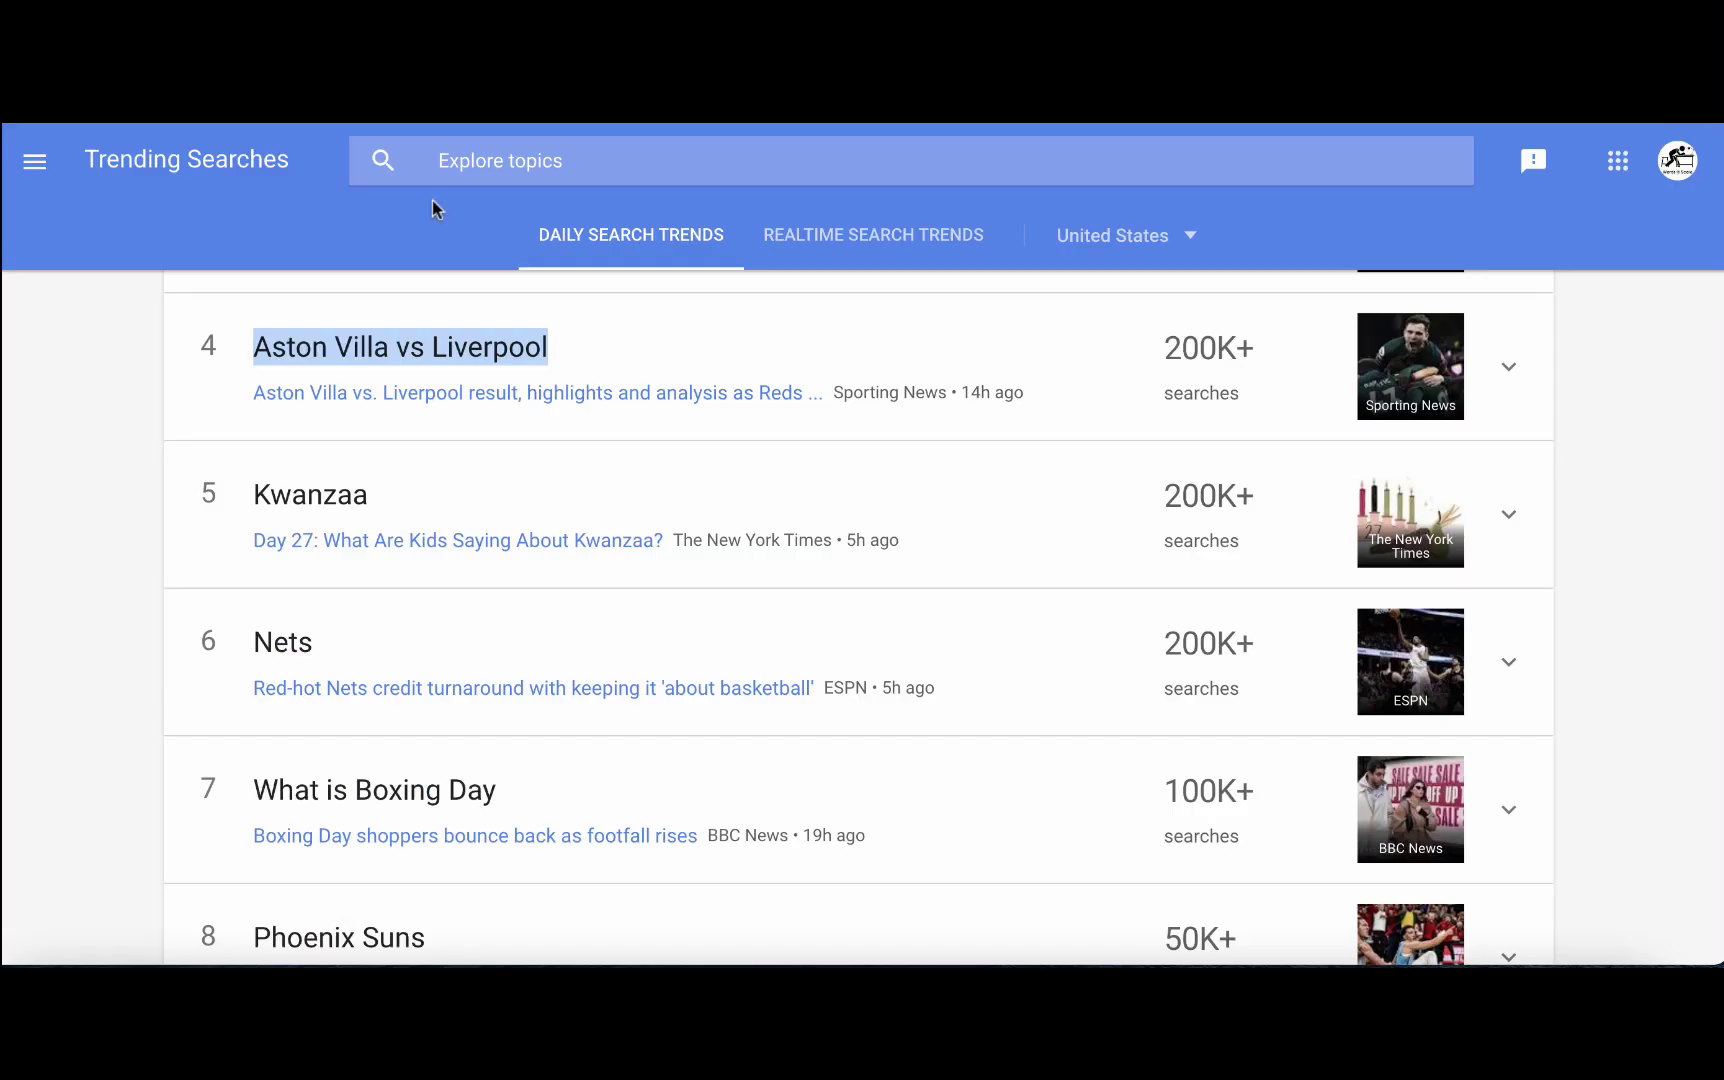
Read the Sporting News report, checking the 3-1 scoreline and the first goalscorer.
left_click(420, 391)
scroll(766, 490, "down", 2)
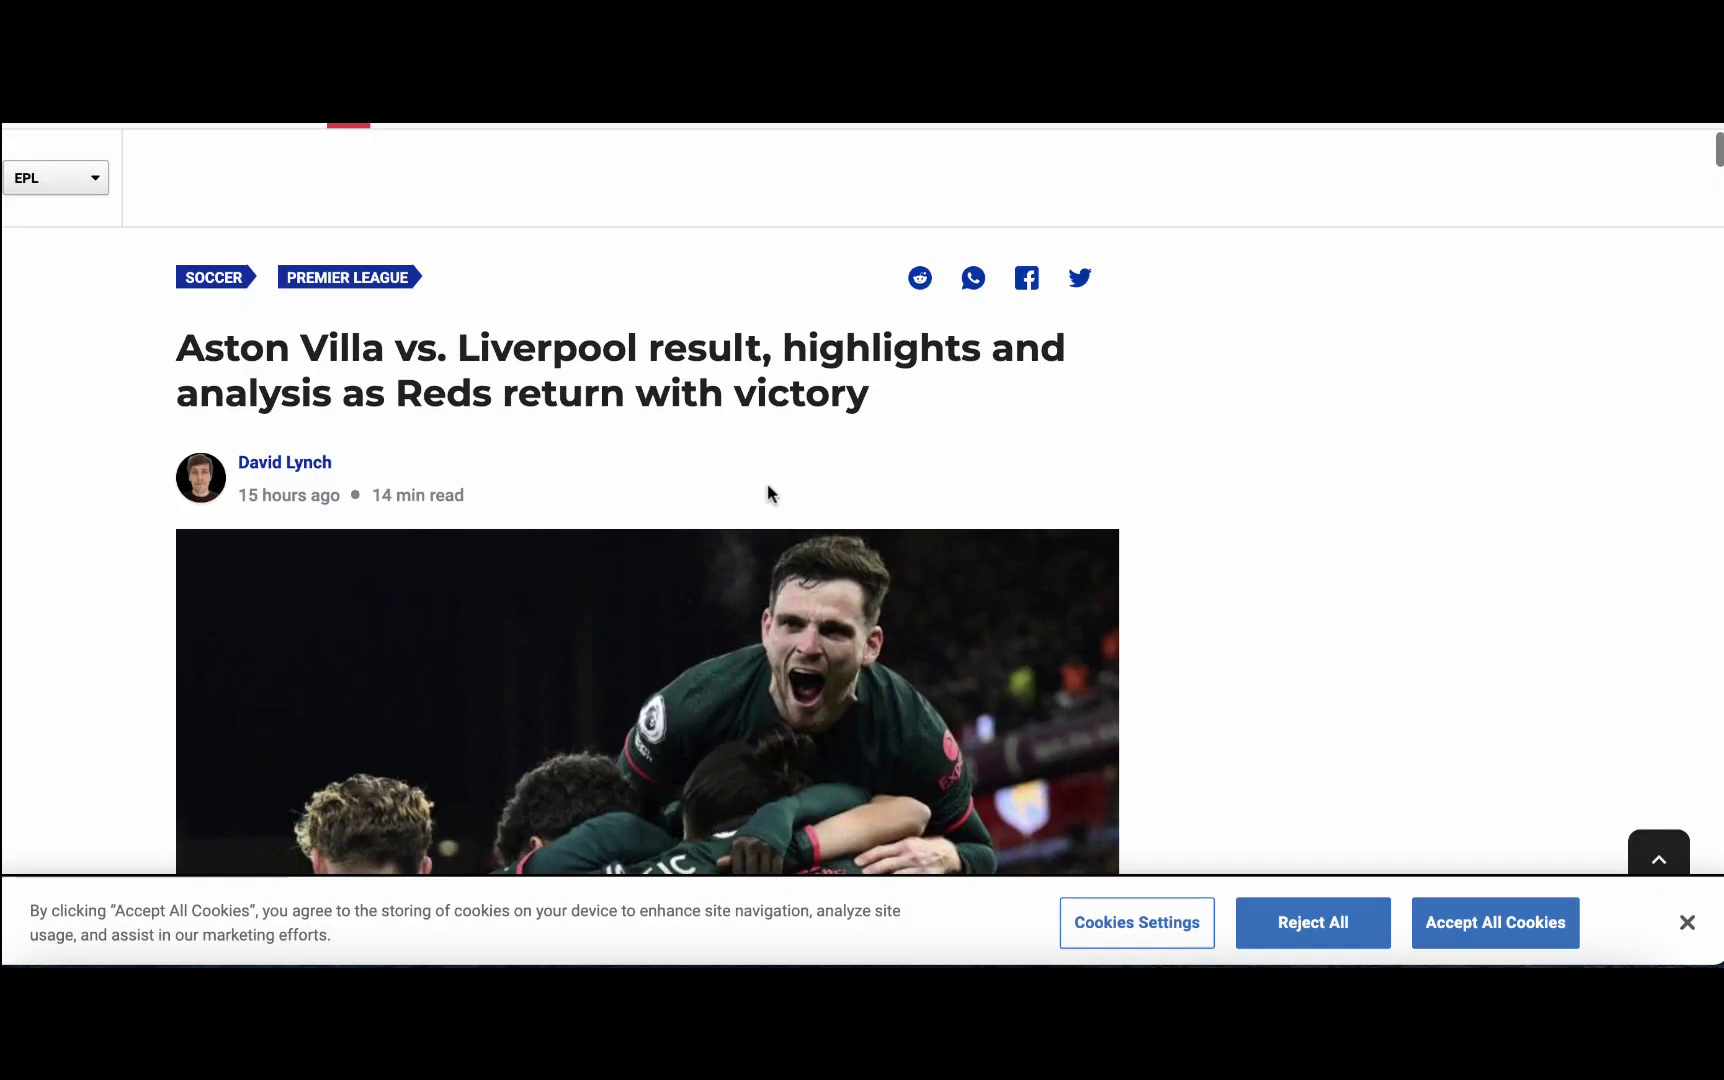
scroll(766, 490, "down", 6)
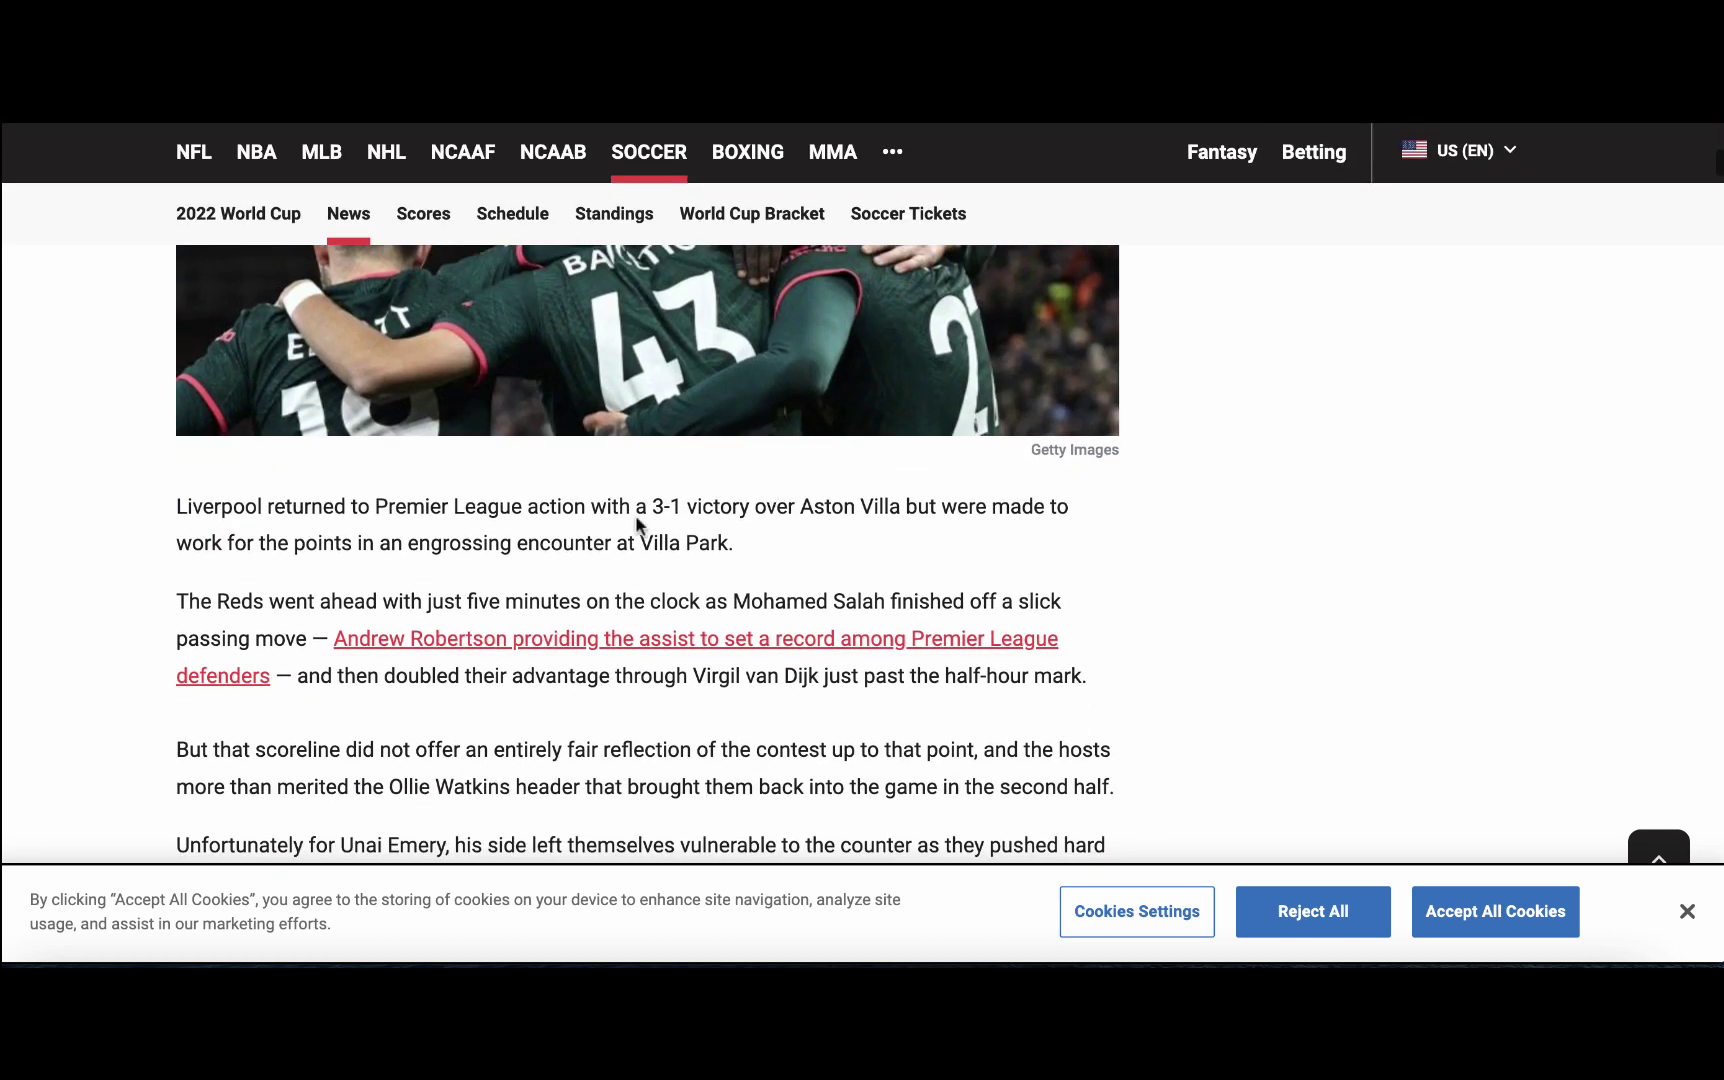
left_click_drag(638, 506, 708, 513)
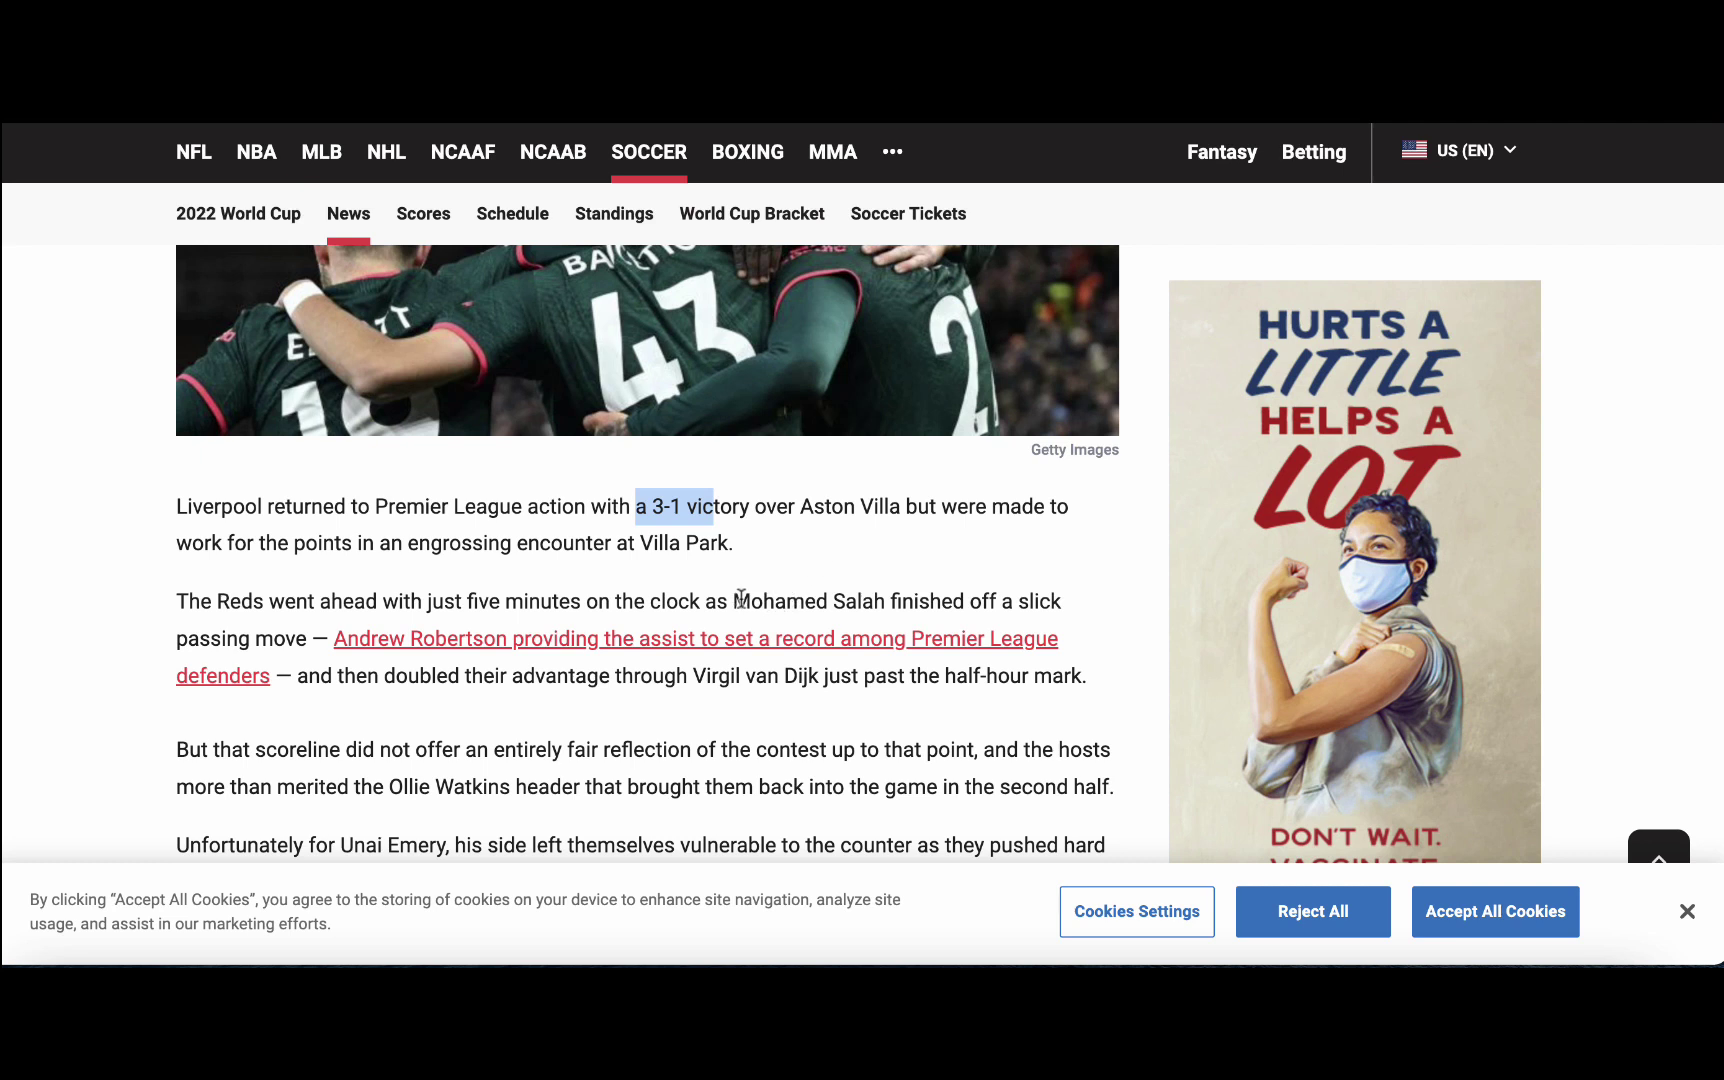
left_click(738, 598)
left_click_drag(732, 601, 836, 601)
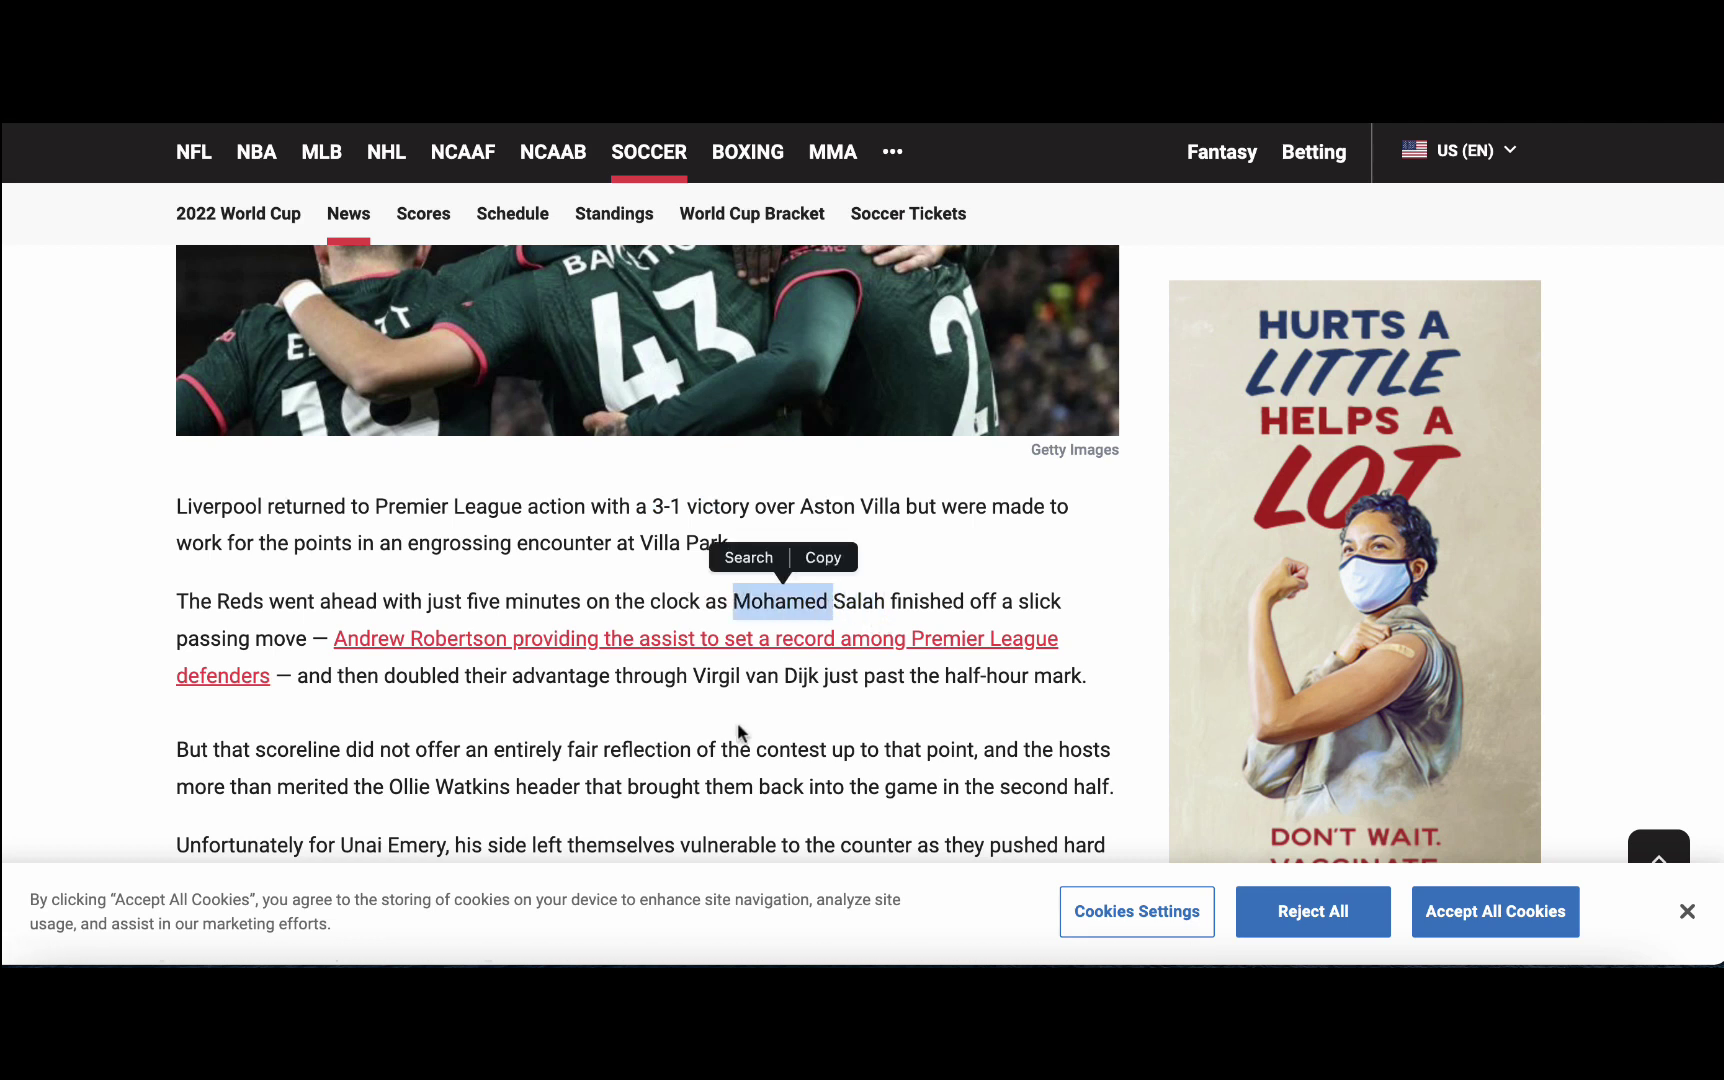
scroll(813, 723, "down", 4)
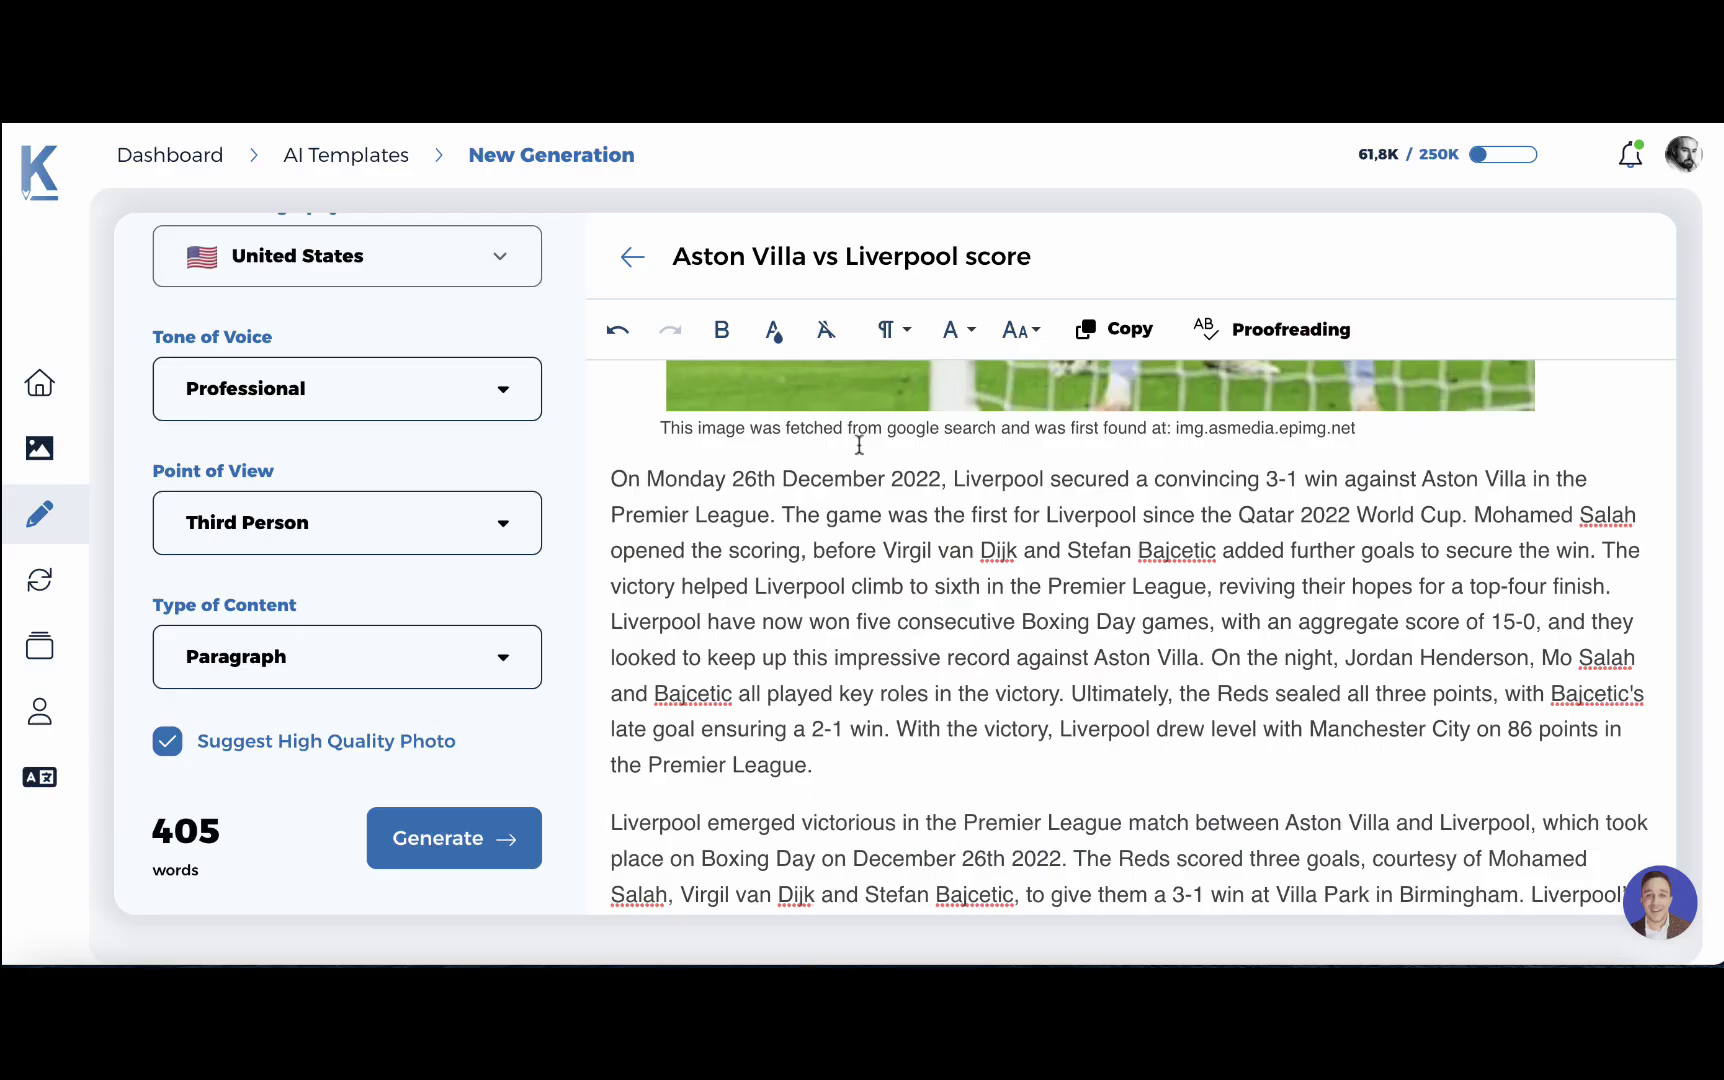
Review the first paragraph and its 'On the night' closing sentences.
scroll(1120, 556, "down", 3)
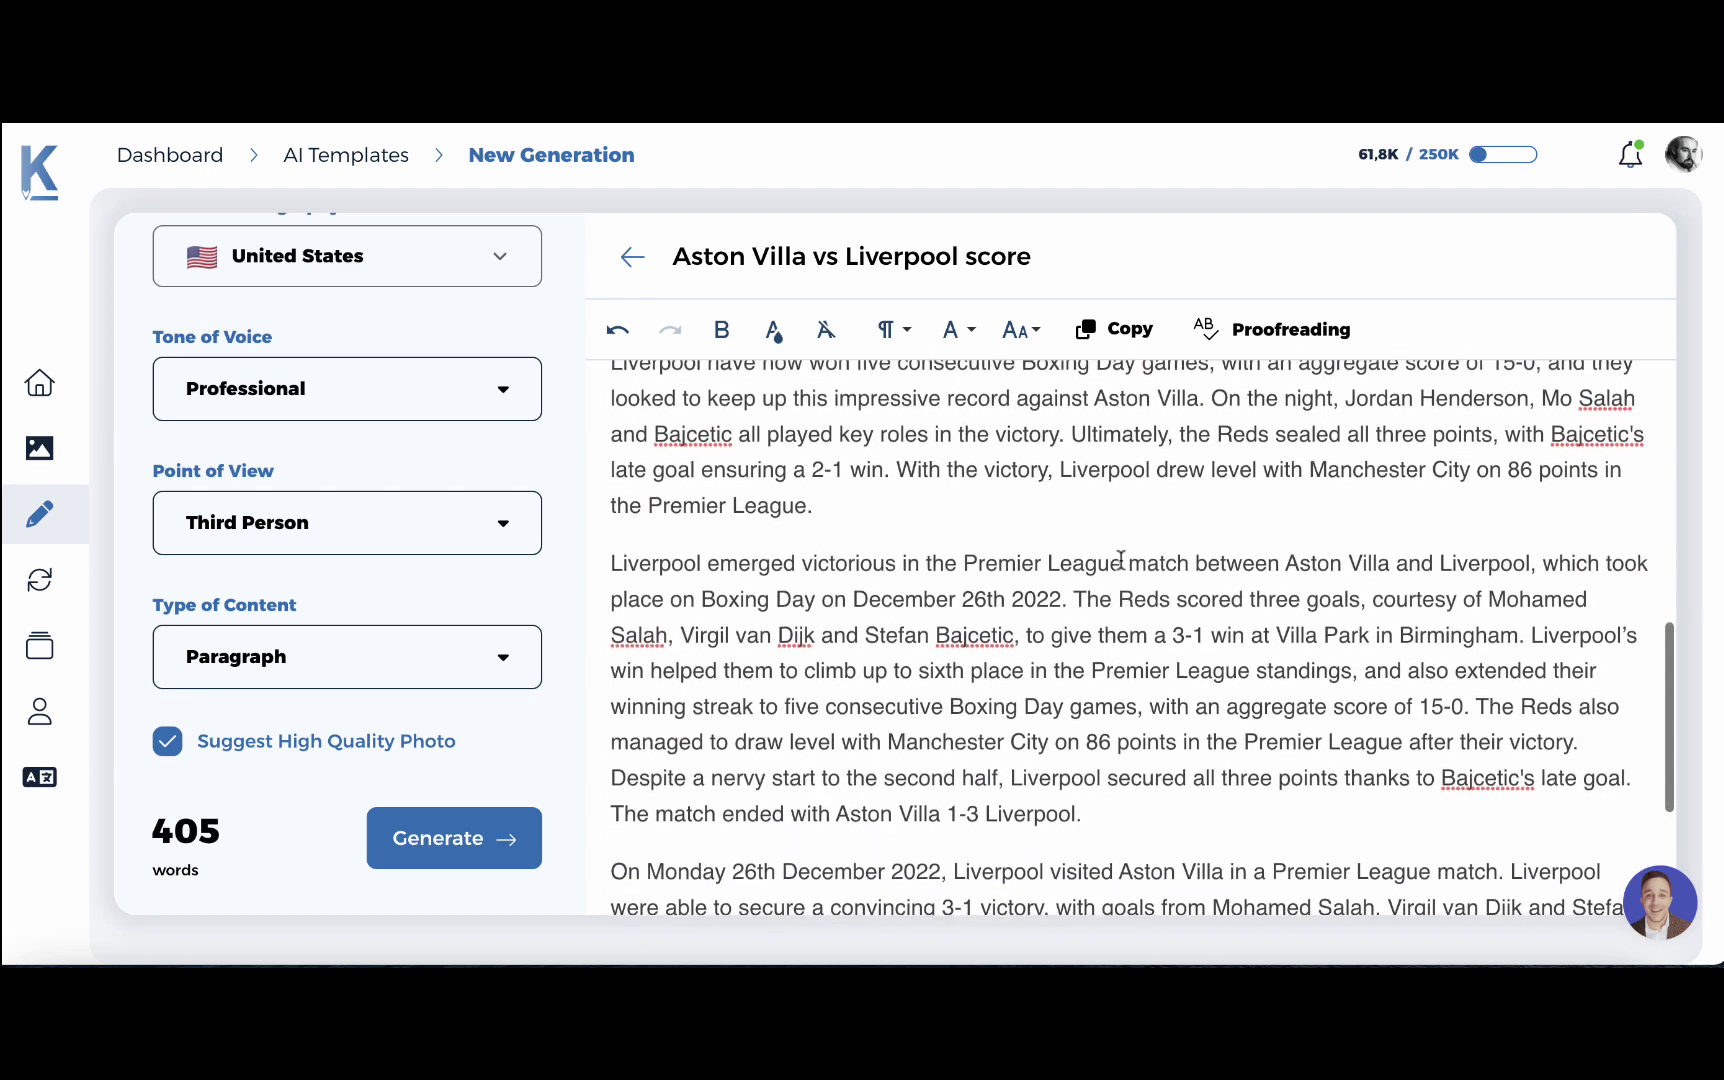
scroll(1120, 556, "down", 2)
scroll(1110, 550, "up", 4)
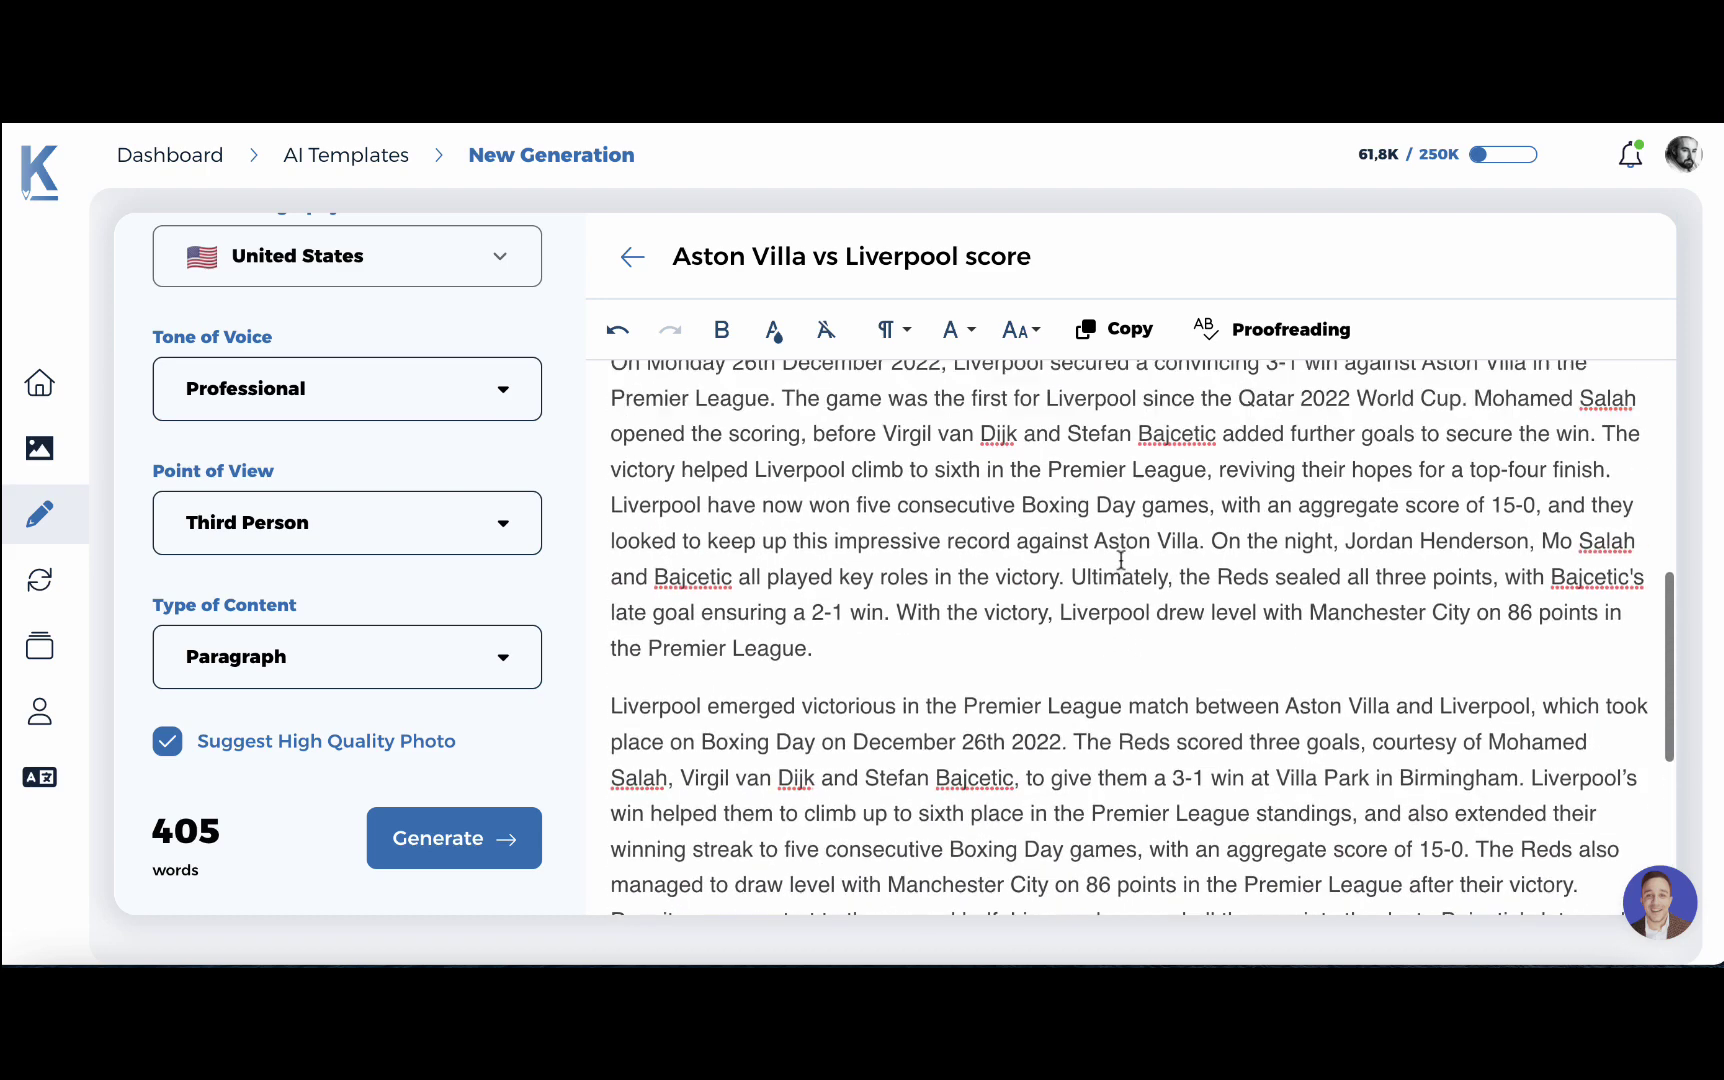
left_click(829, 703)
left_click_drag(829, 703, 595, 437)
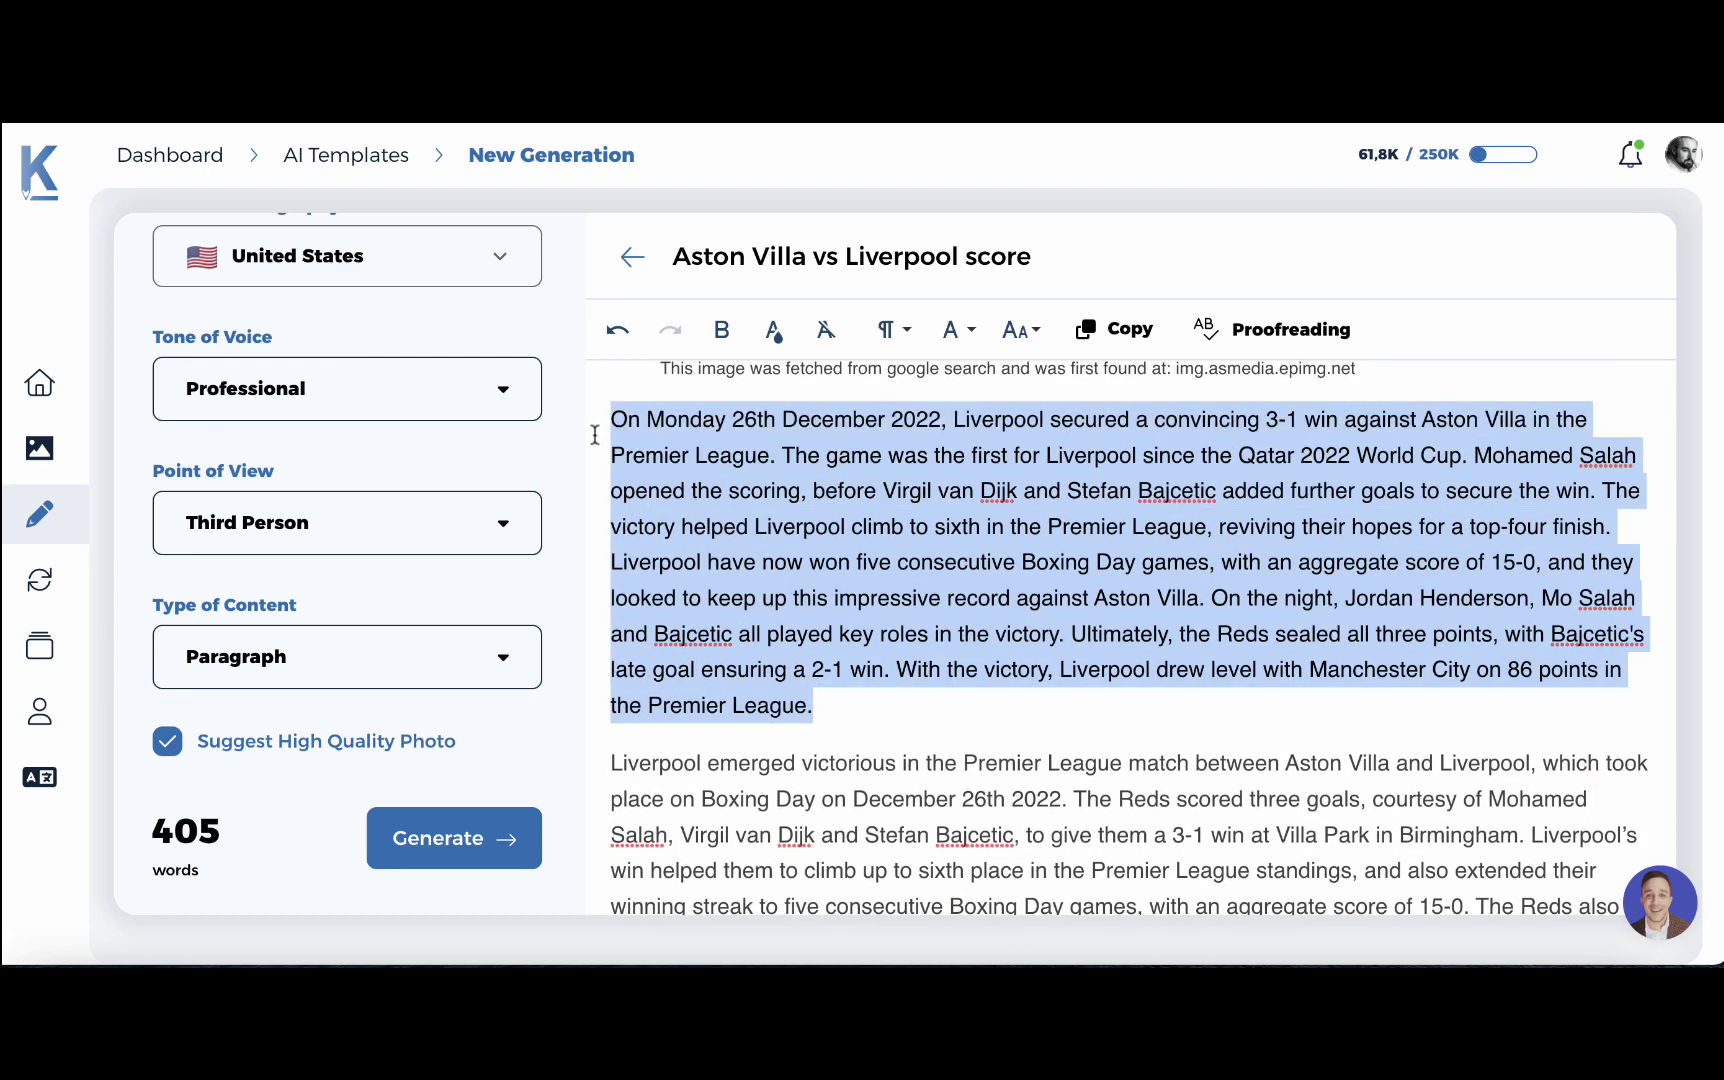
left_click(1024, 708)
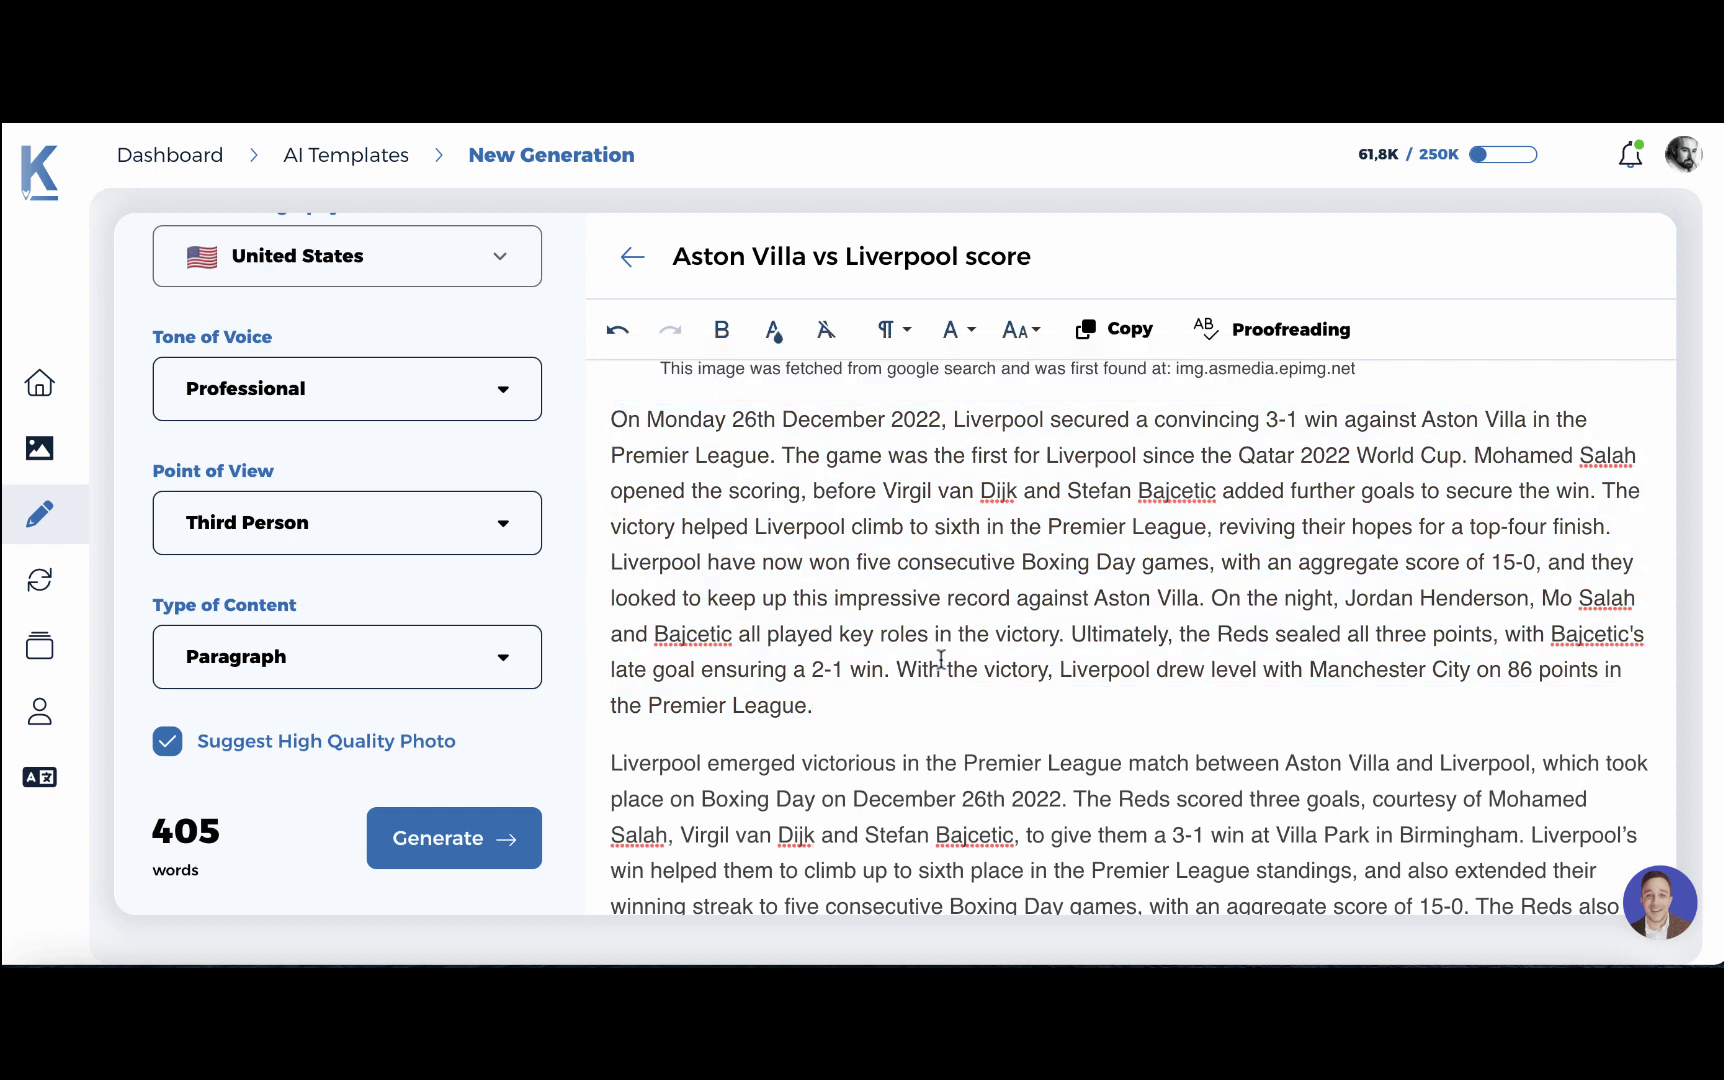
scroll(941, 659, "down", 2)
scroll(941, 659, "up", 4)
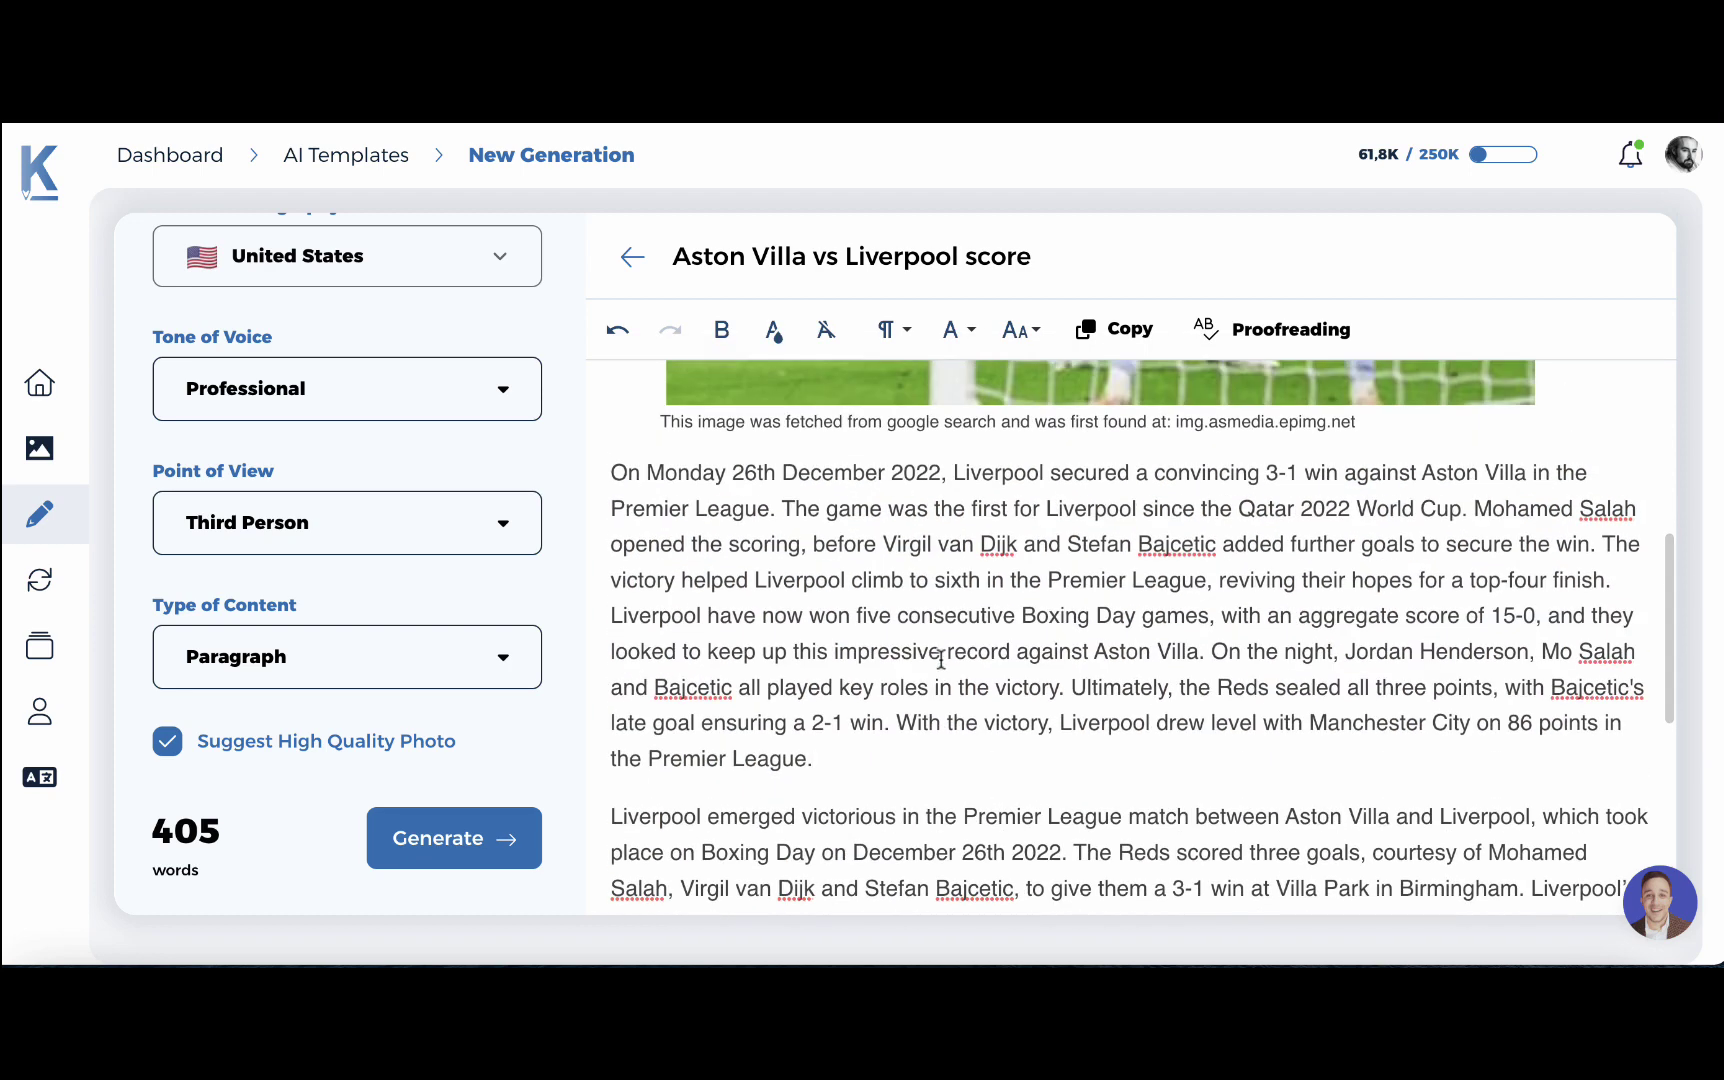
left_click_drag(806, 800, 605, 505)
left_click(912, 808)
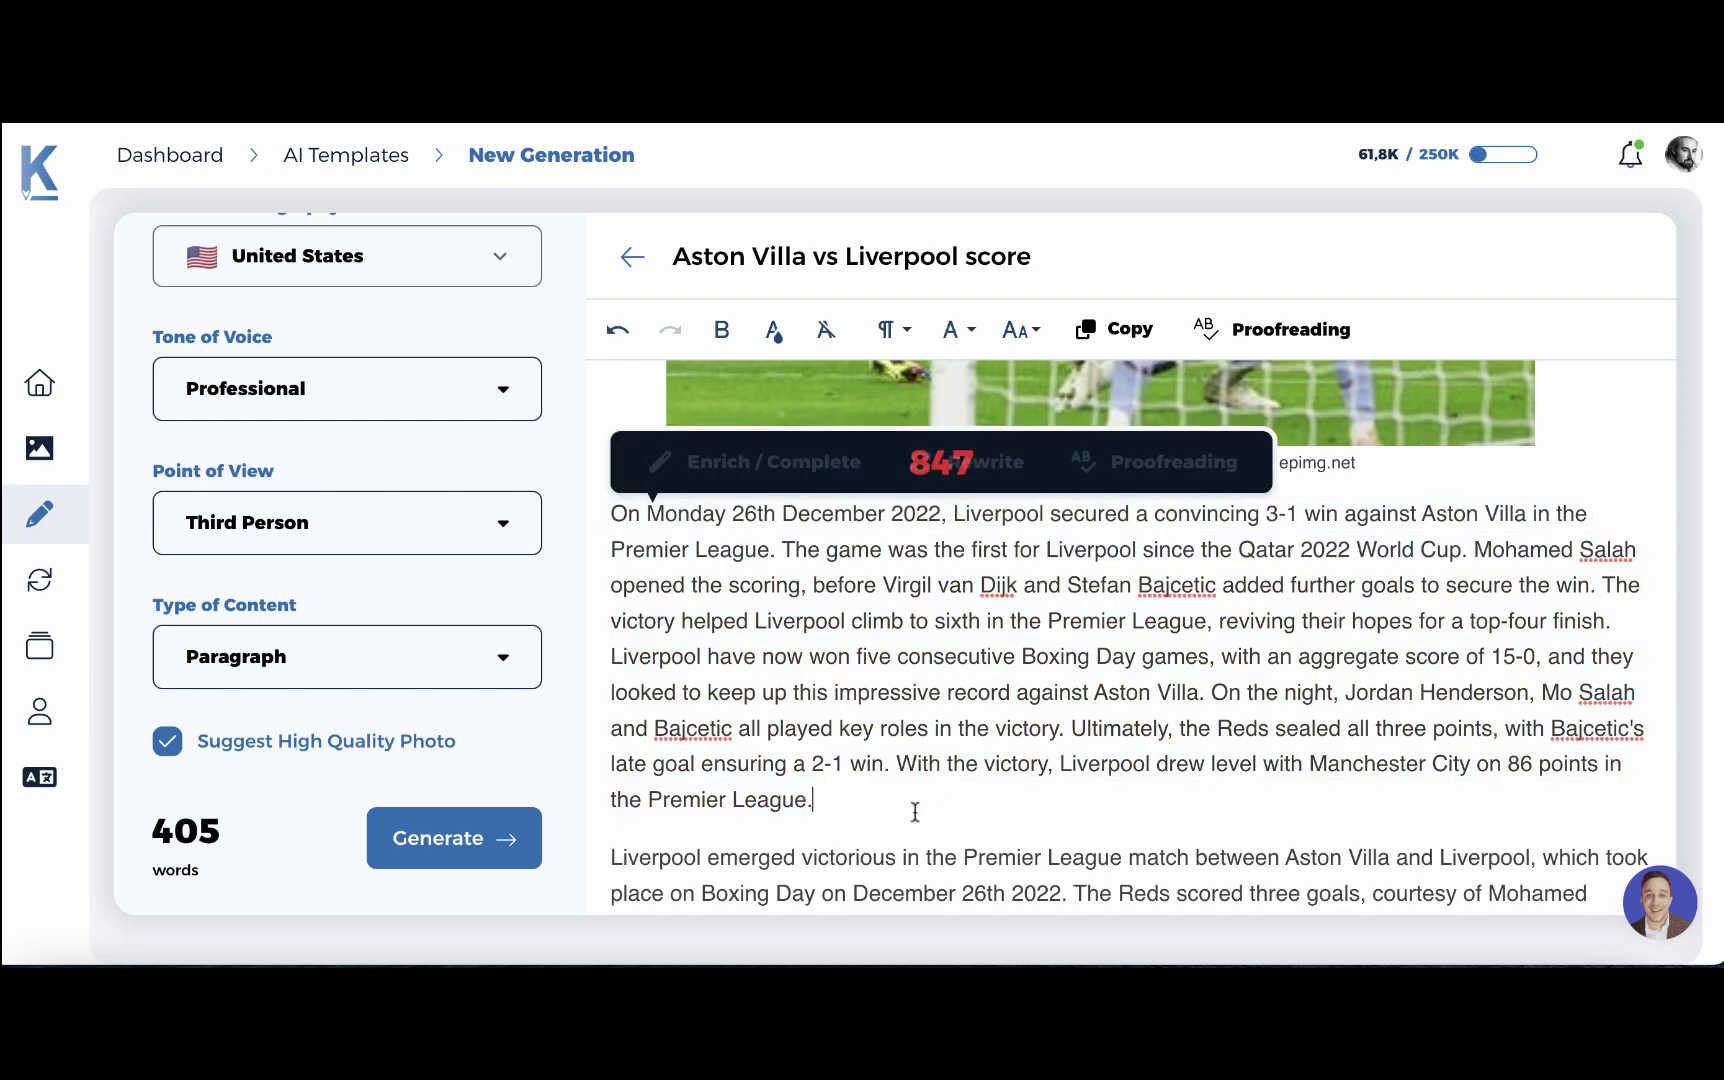
left_click_drag(1212, 692, 1270, 788)
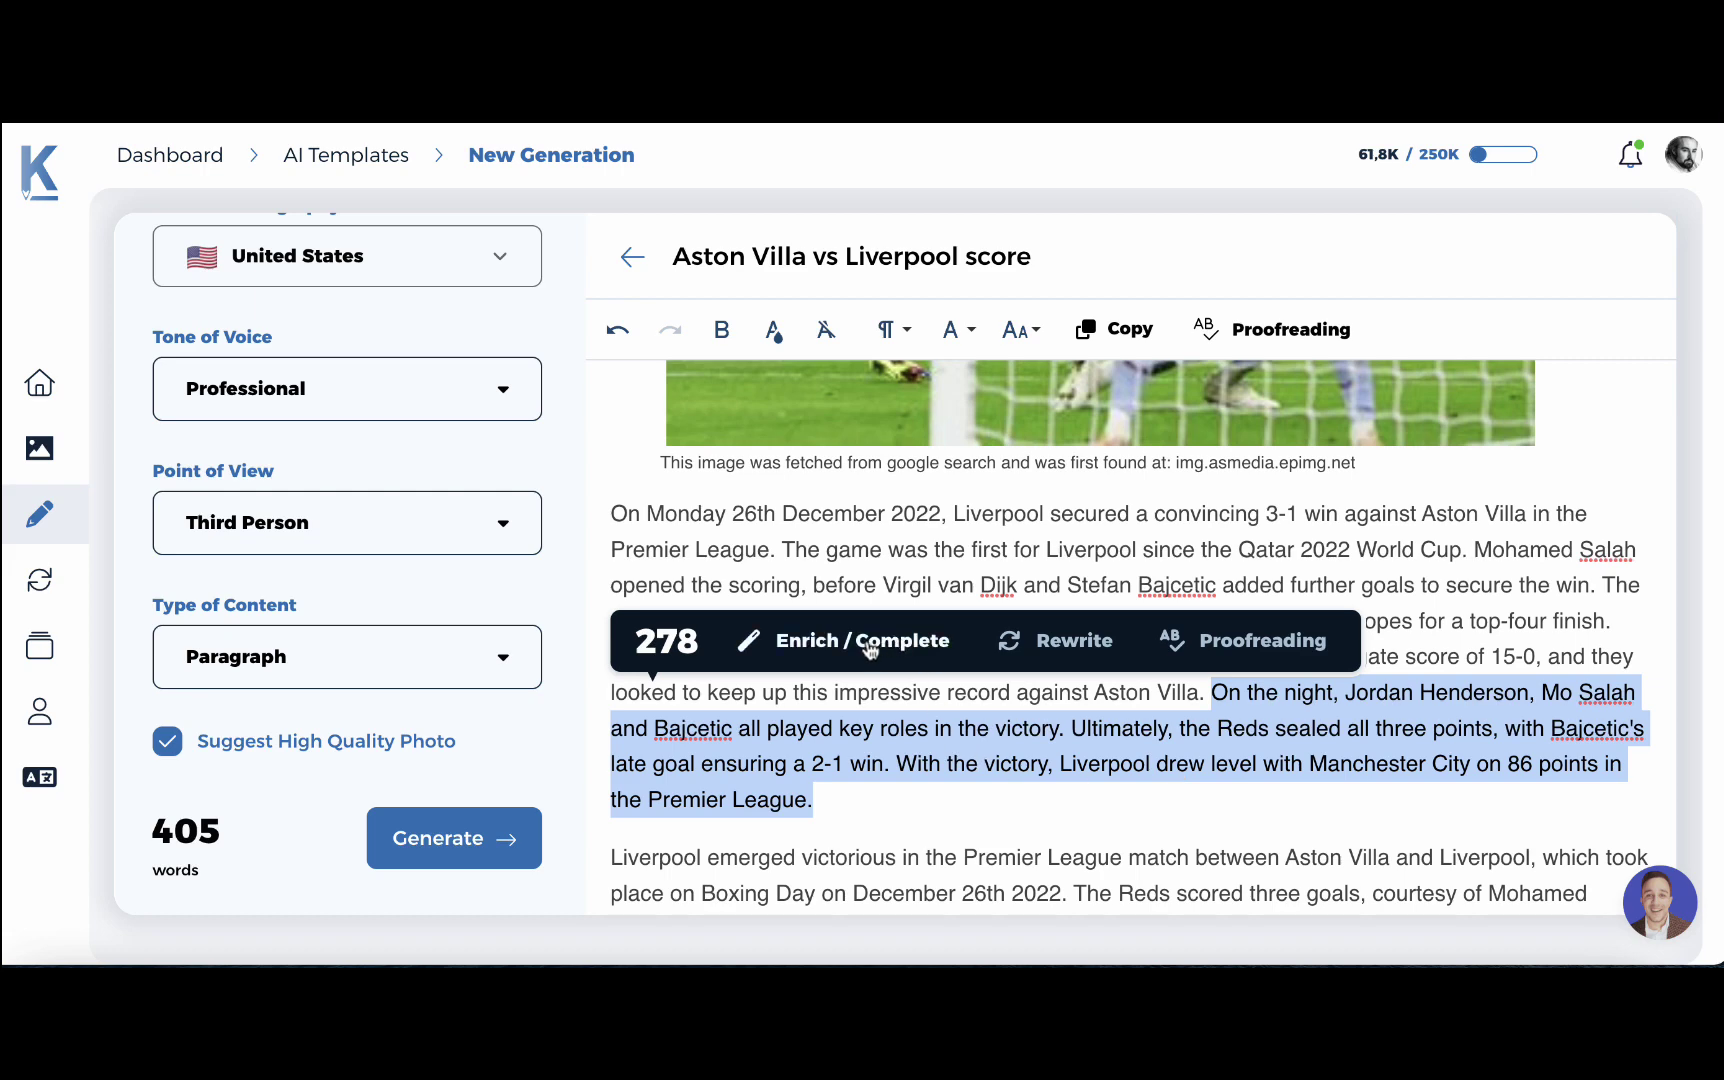
left_click(1040, 805)
Delete the two paragraphs after the first and select the 'On the night' sentences.
scroll(1013, 792, "down", 4)
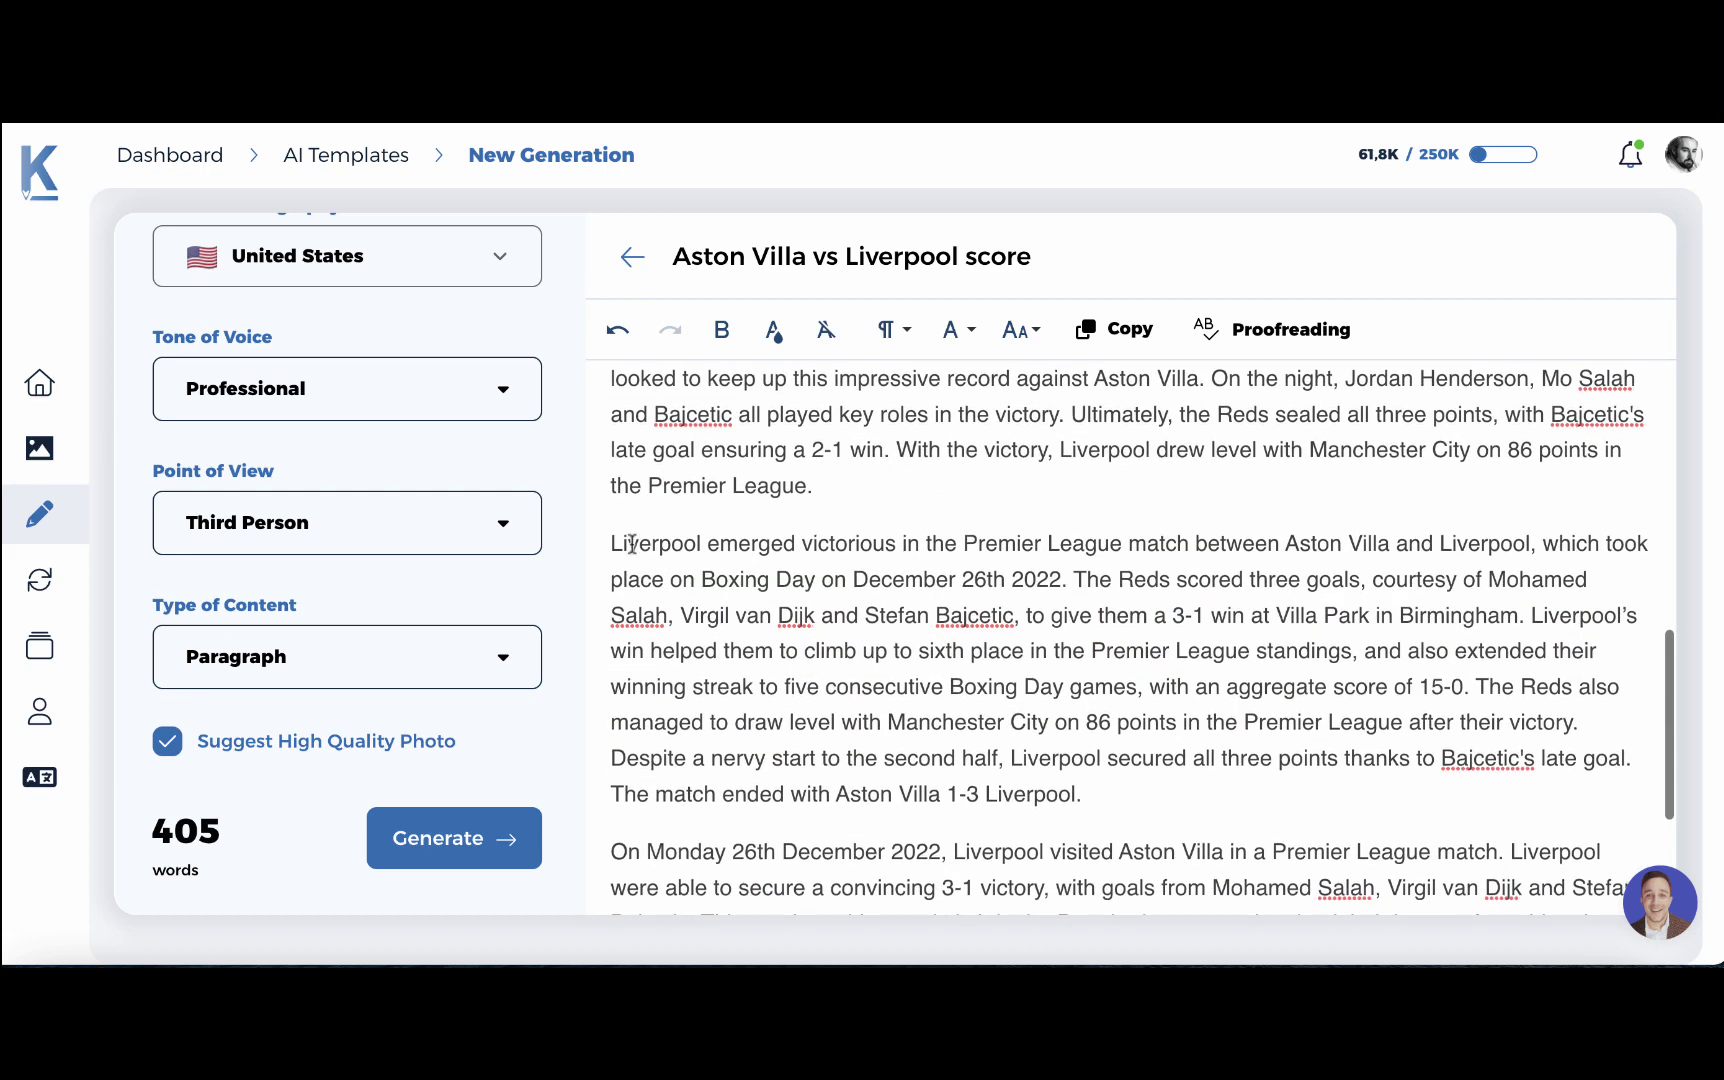
left_click_drag(600, 543, 878, 958)
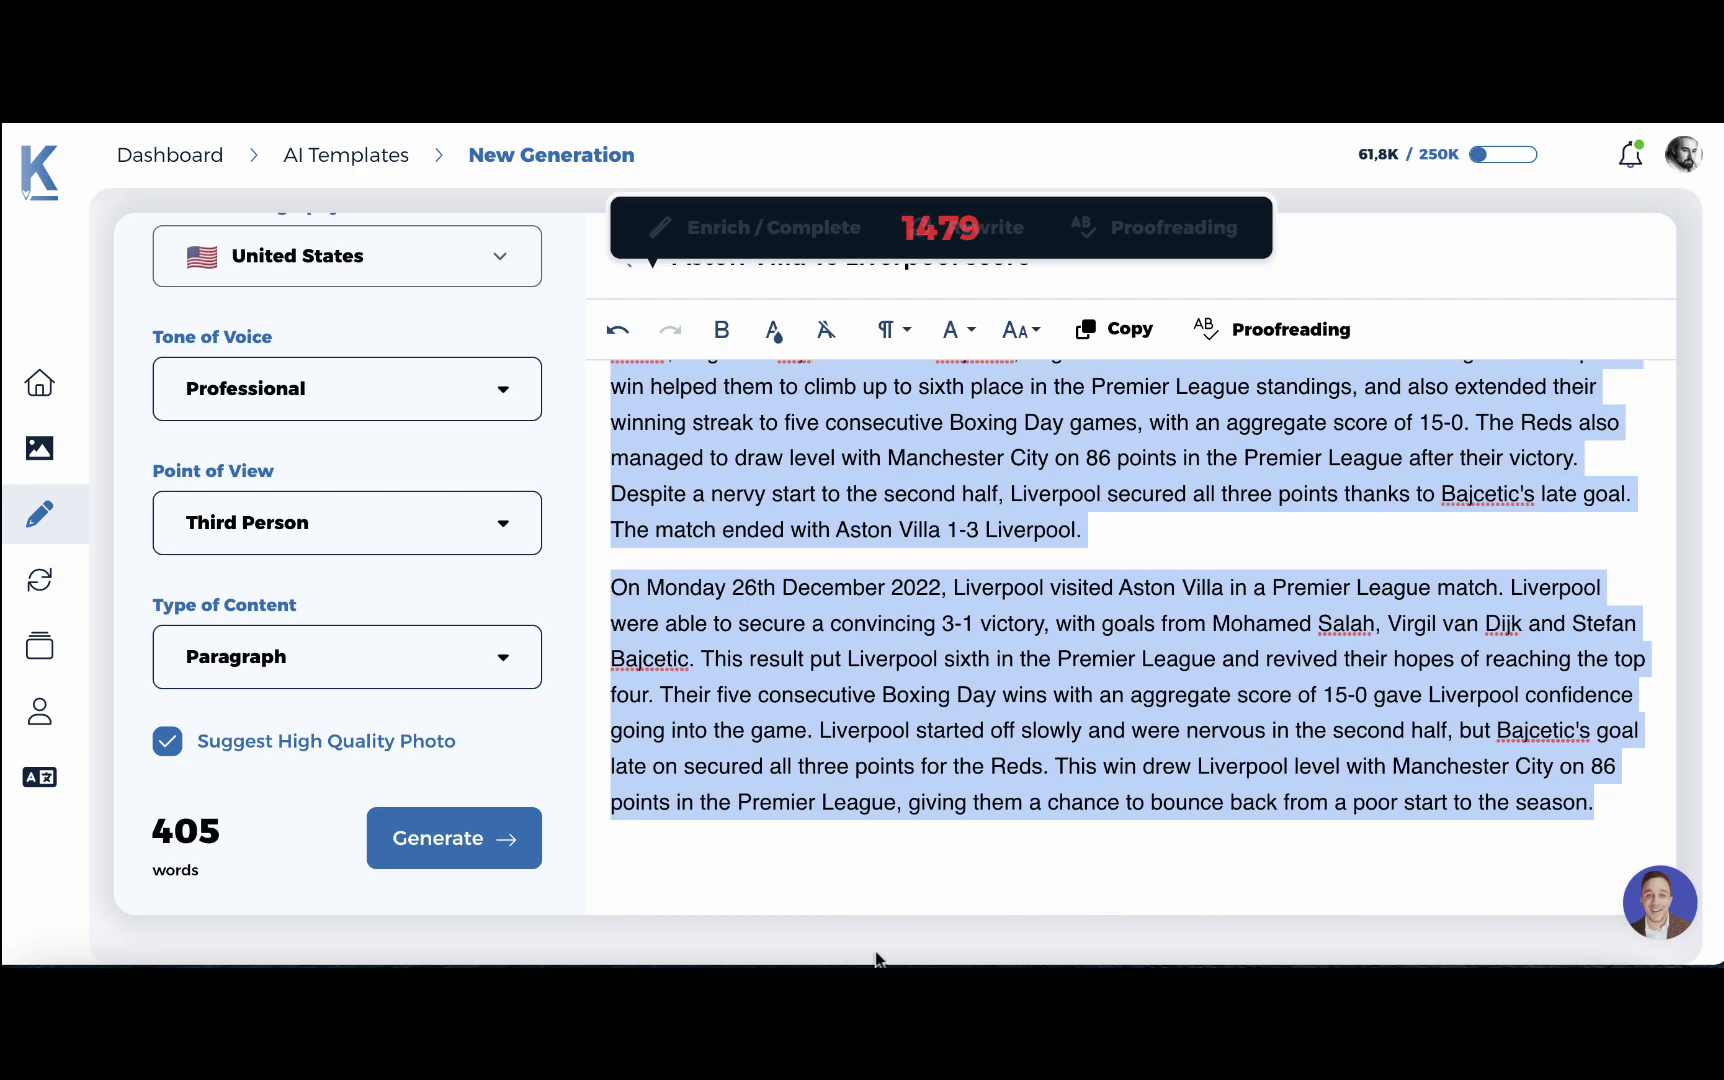
key("BackSpace")
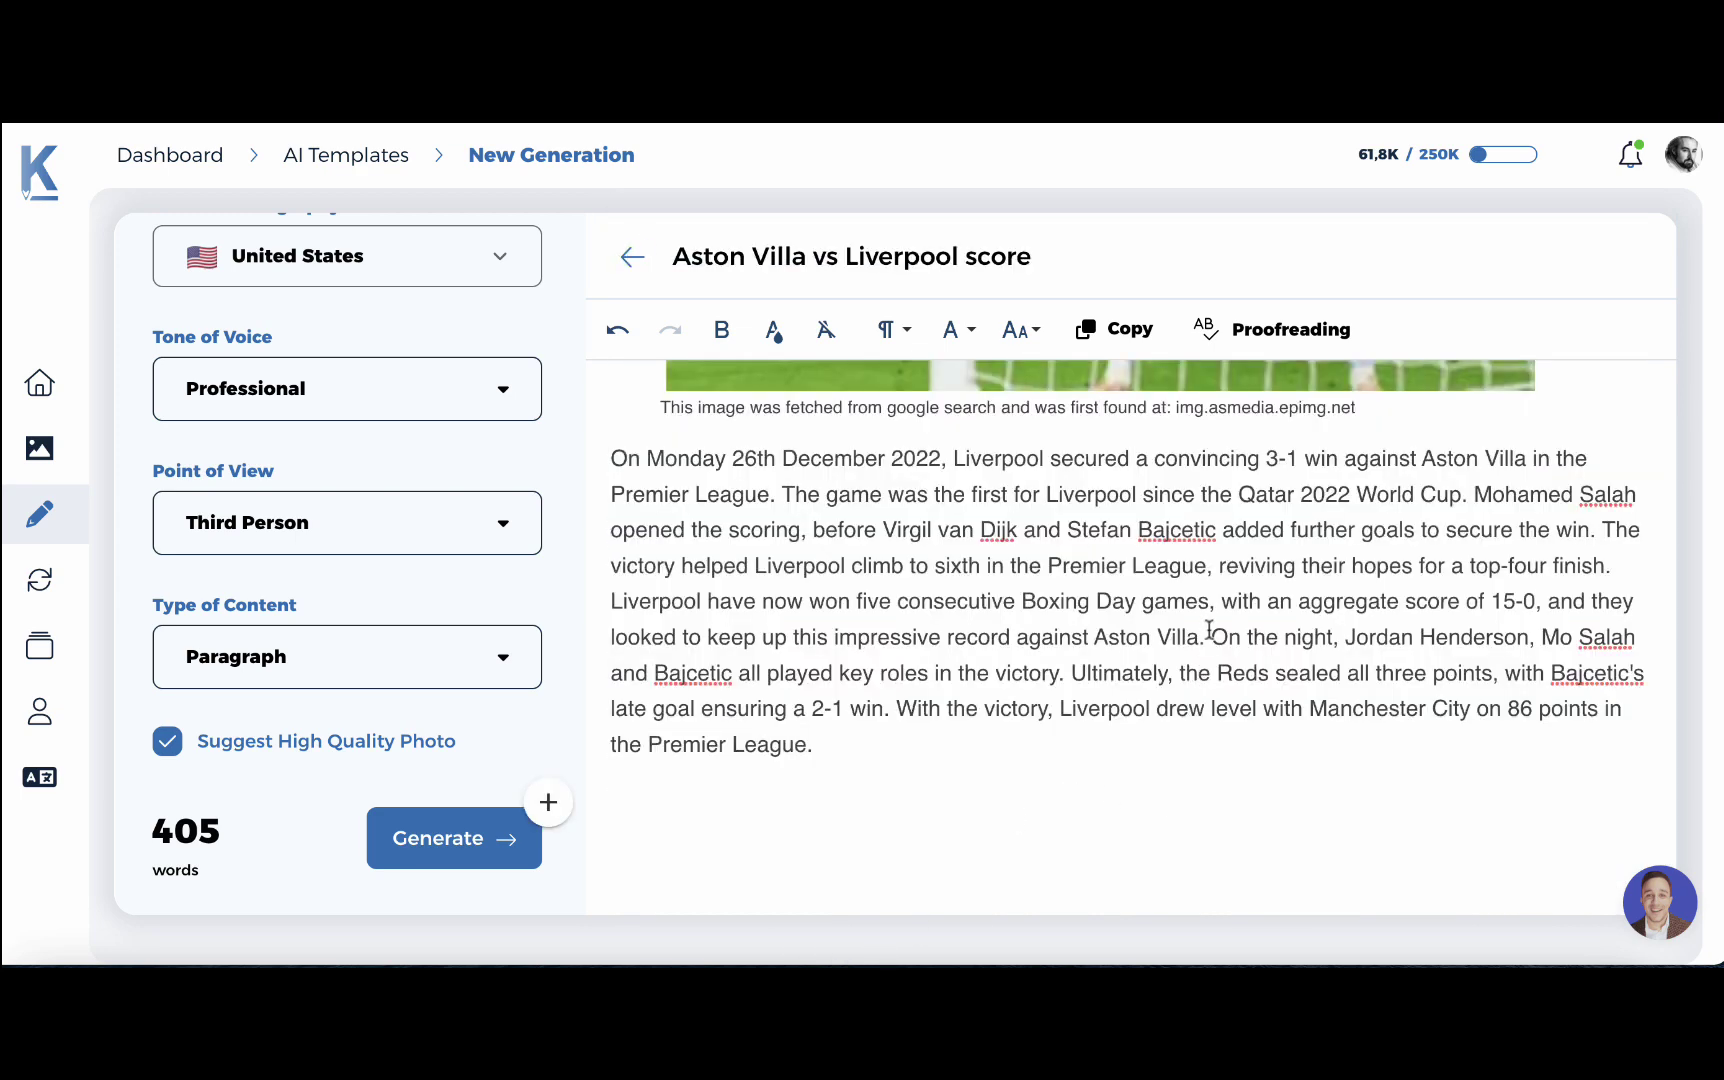
left_click_drag(1209, 636, 1251, 739)
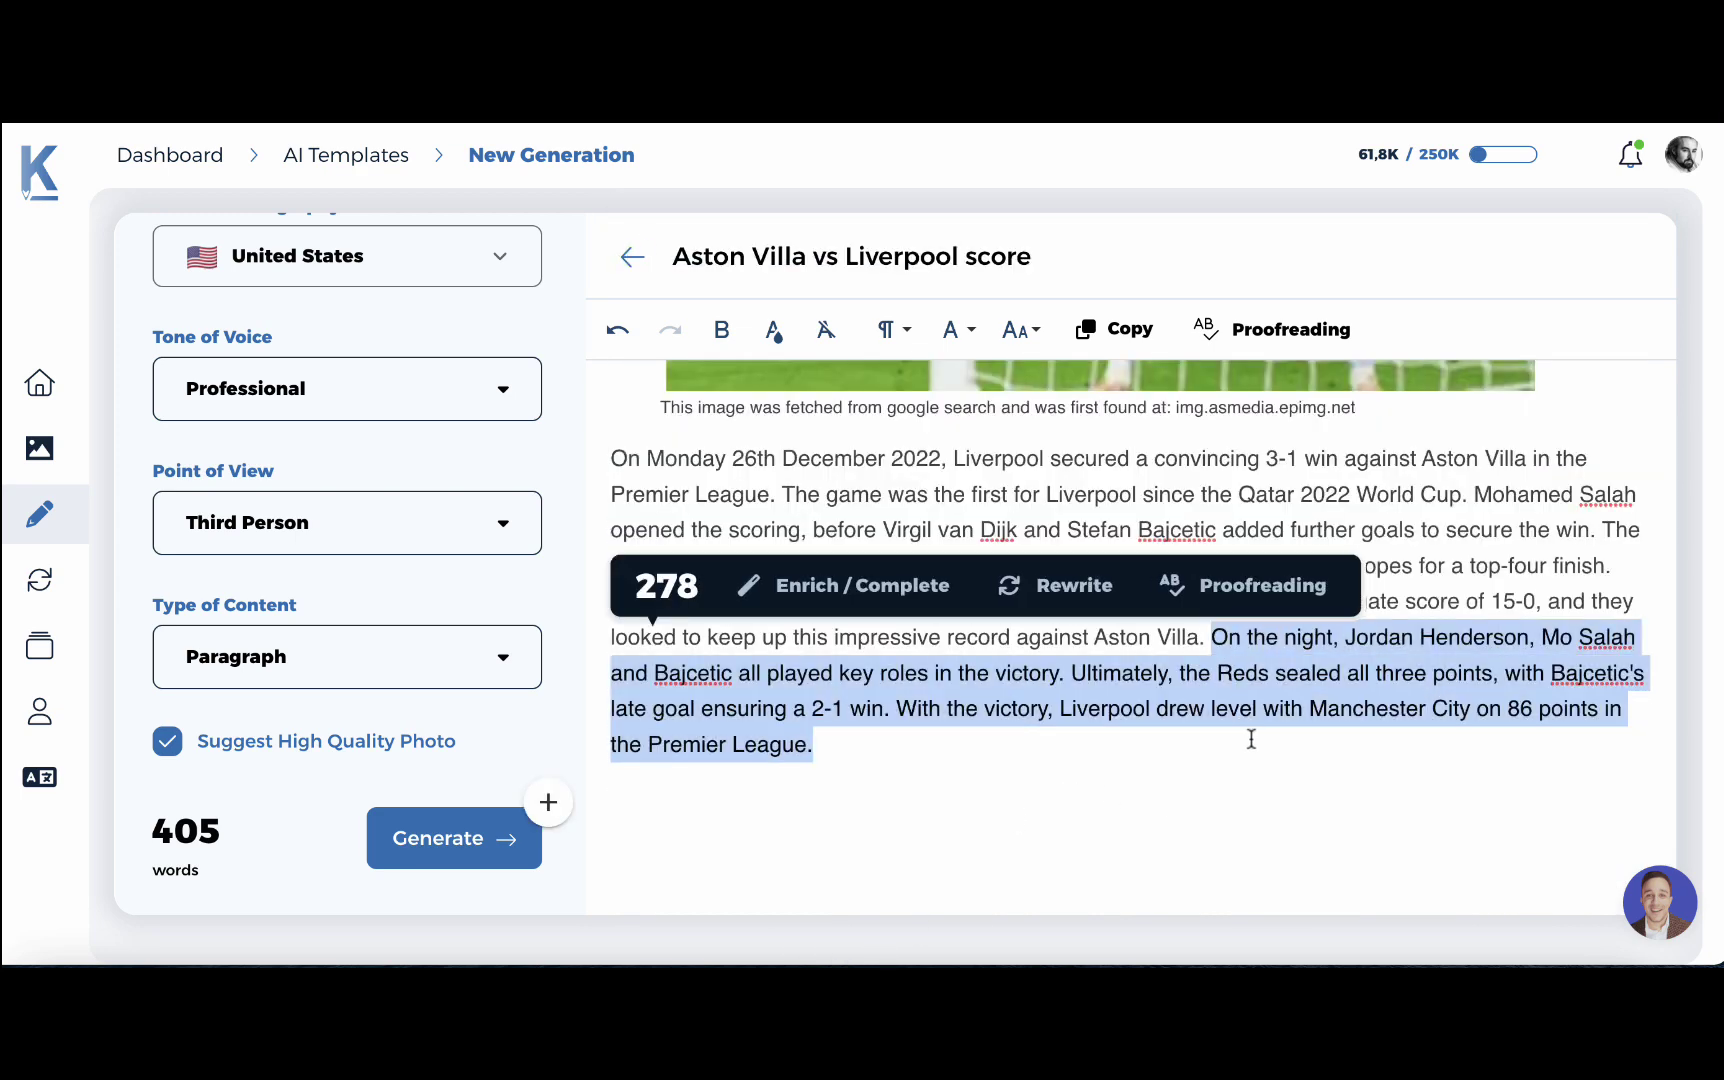
Enrich the 'On the night' sentences with generated post-match player quotes.
left_click(826, 596)
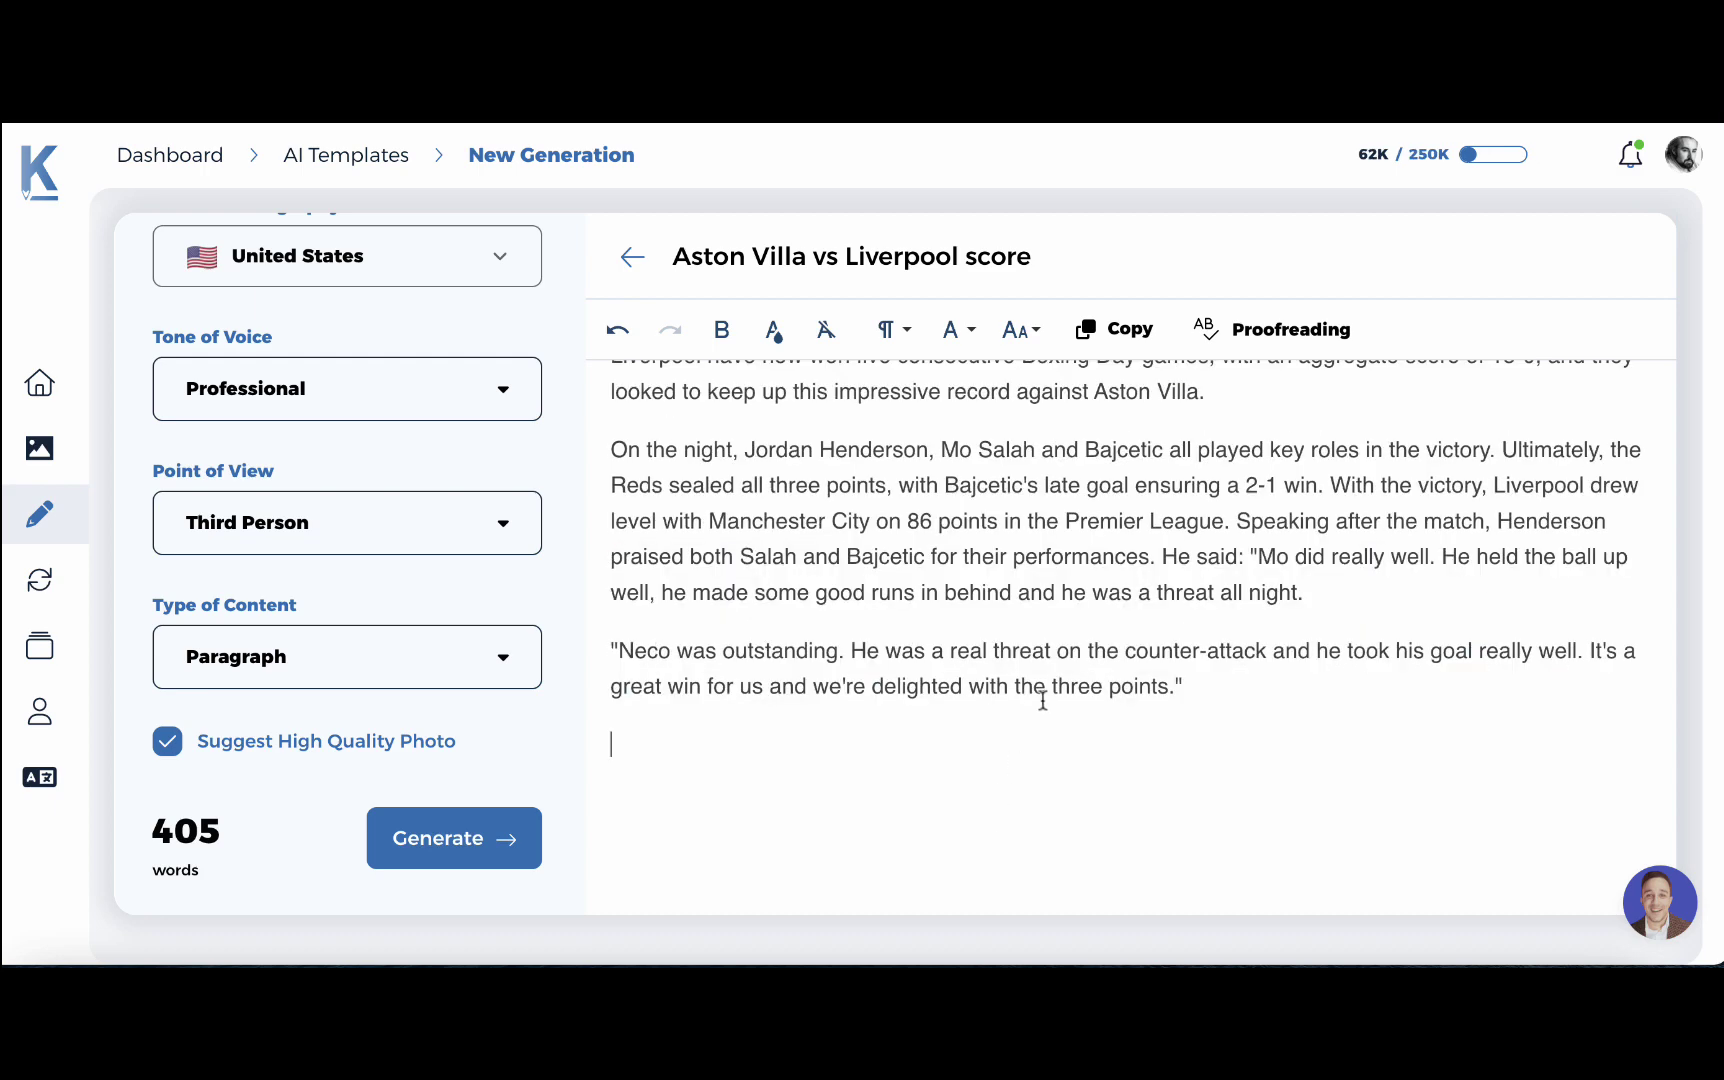
scroll(1042, 700, "up", 3)
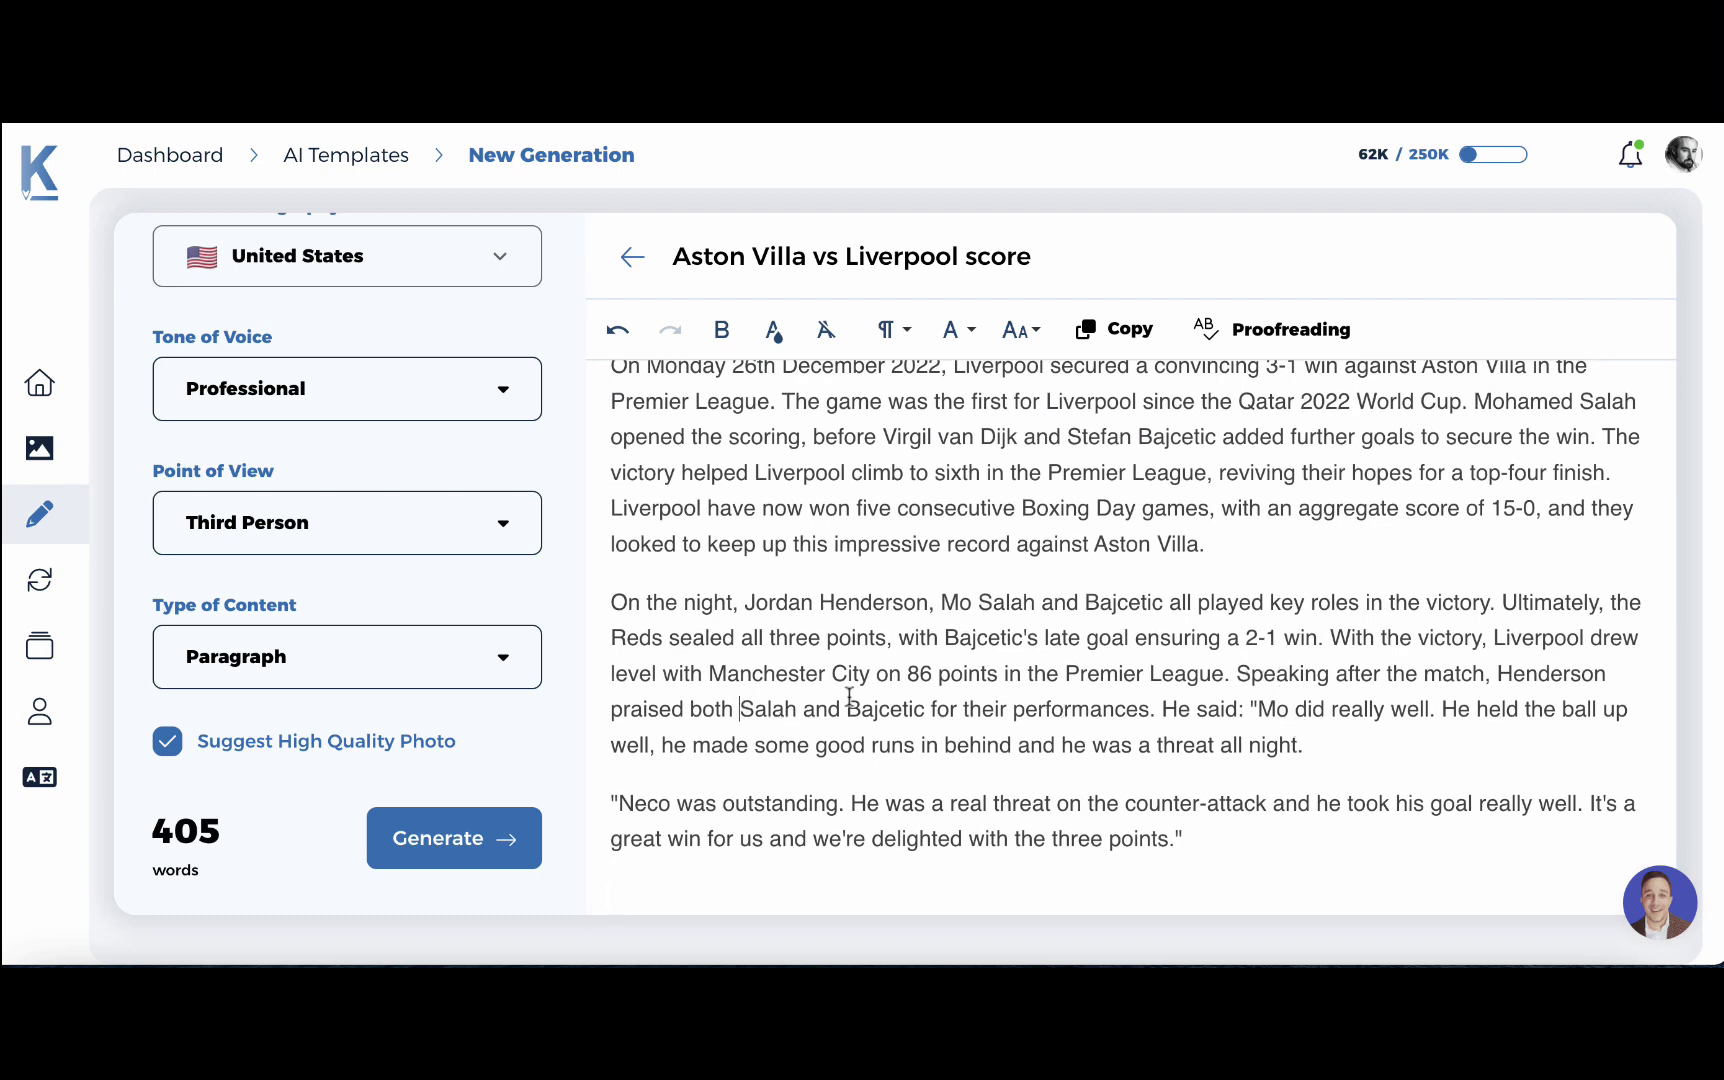
left_click_drag(741, 710, 991, 718)
left_click(1265, 746)
scroll(1226, 845, "up", 3)
scroll(1226, 845, "down", 5)
scroll(1226, 845, "up", 5)
scroll(1226, 845, "down", 2)
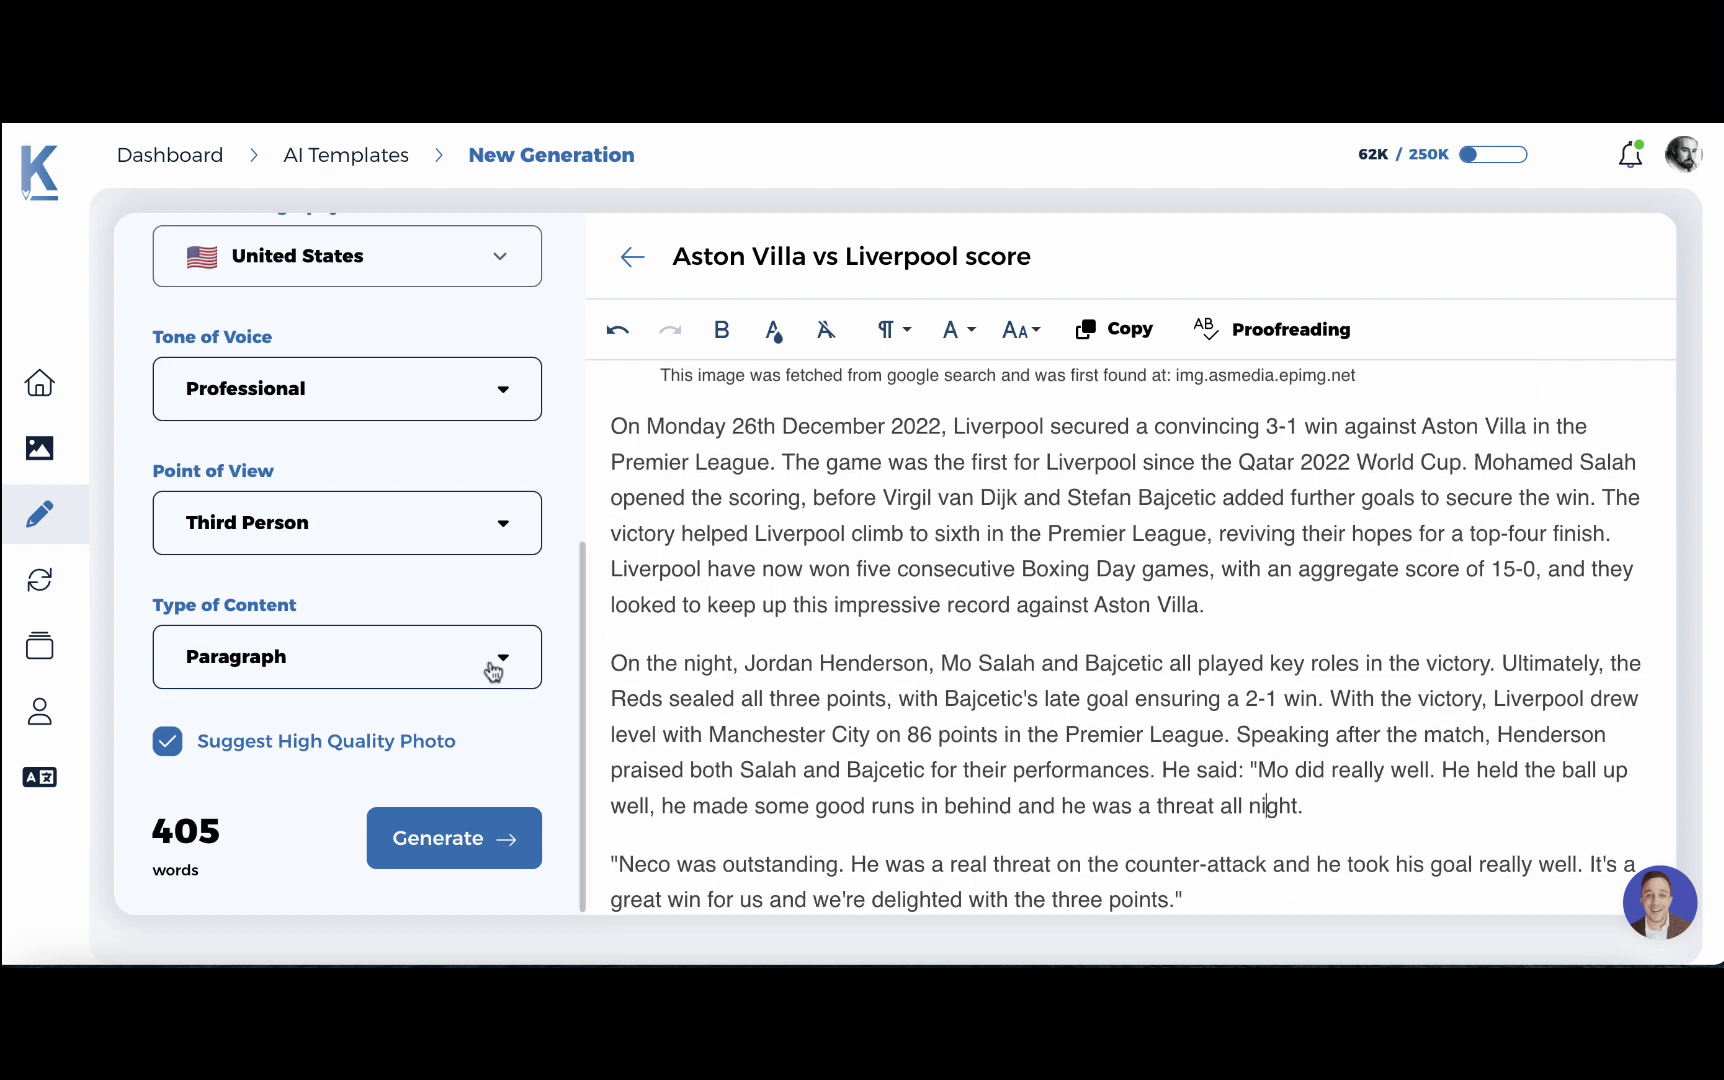
scroll(392, 668, "down", 1)
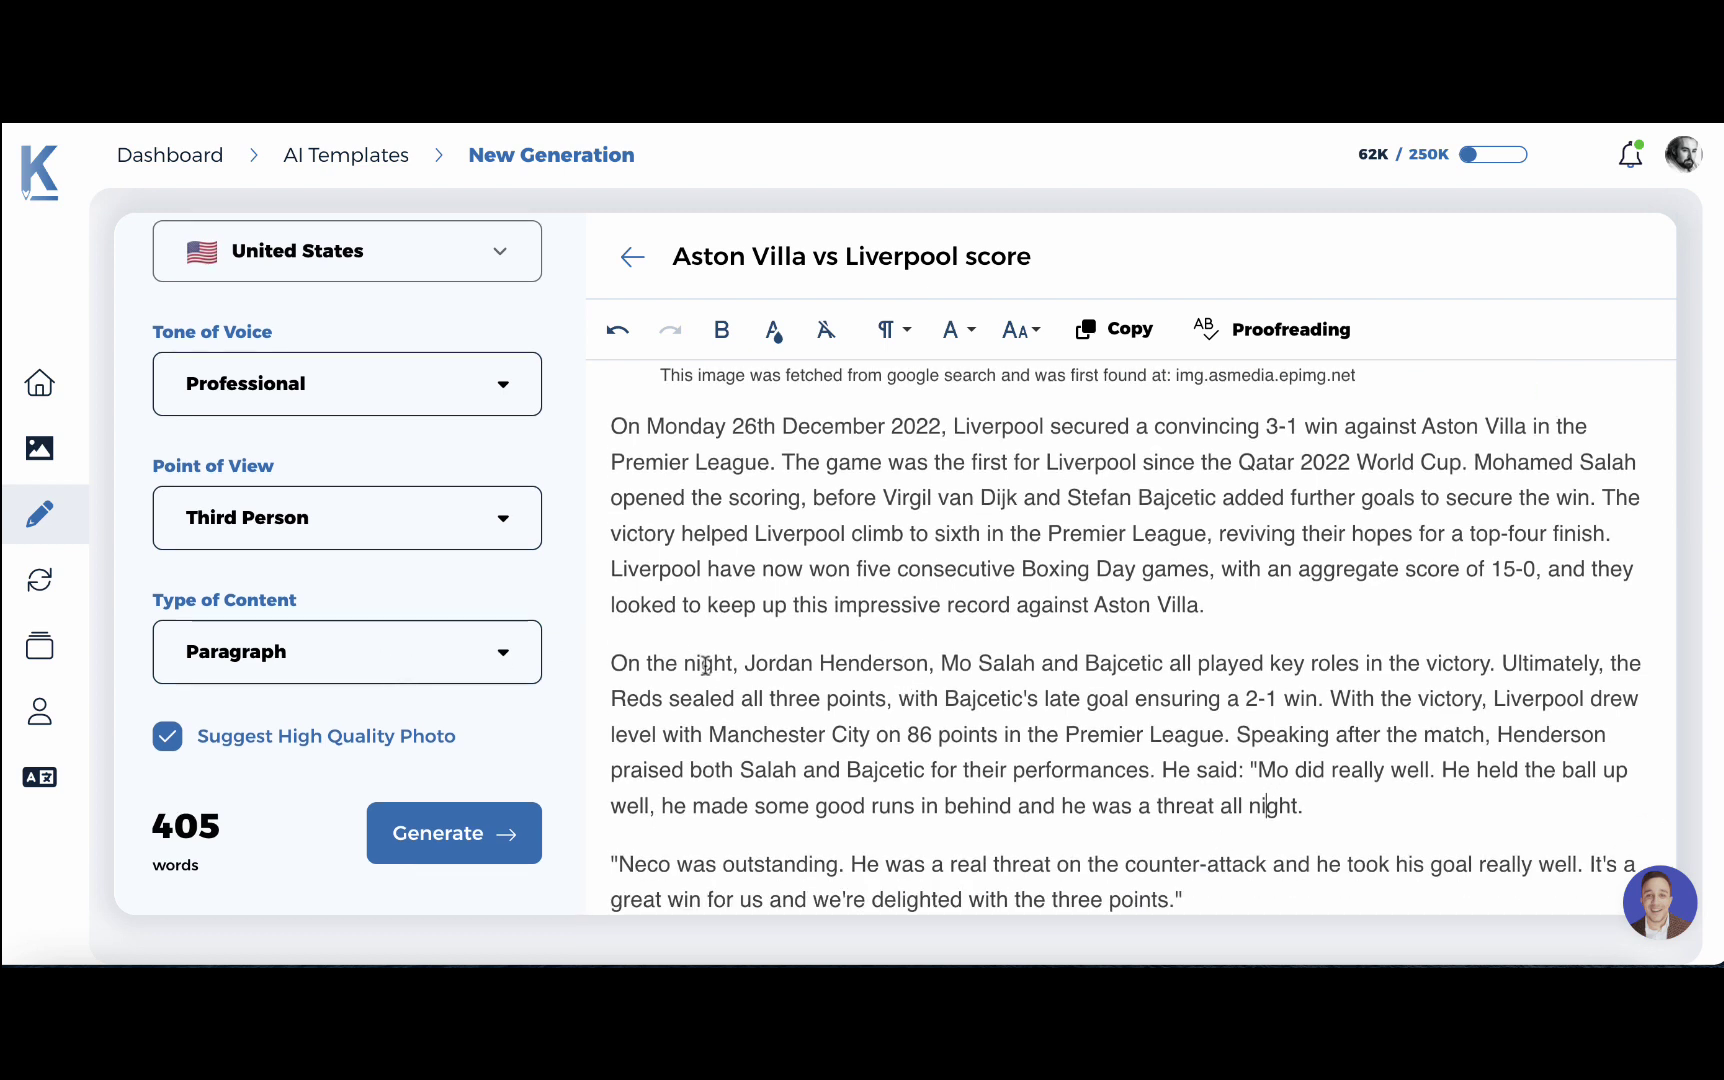
left_click(412, 660)
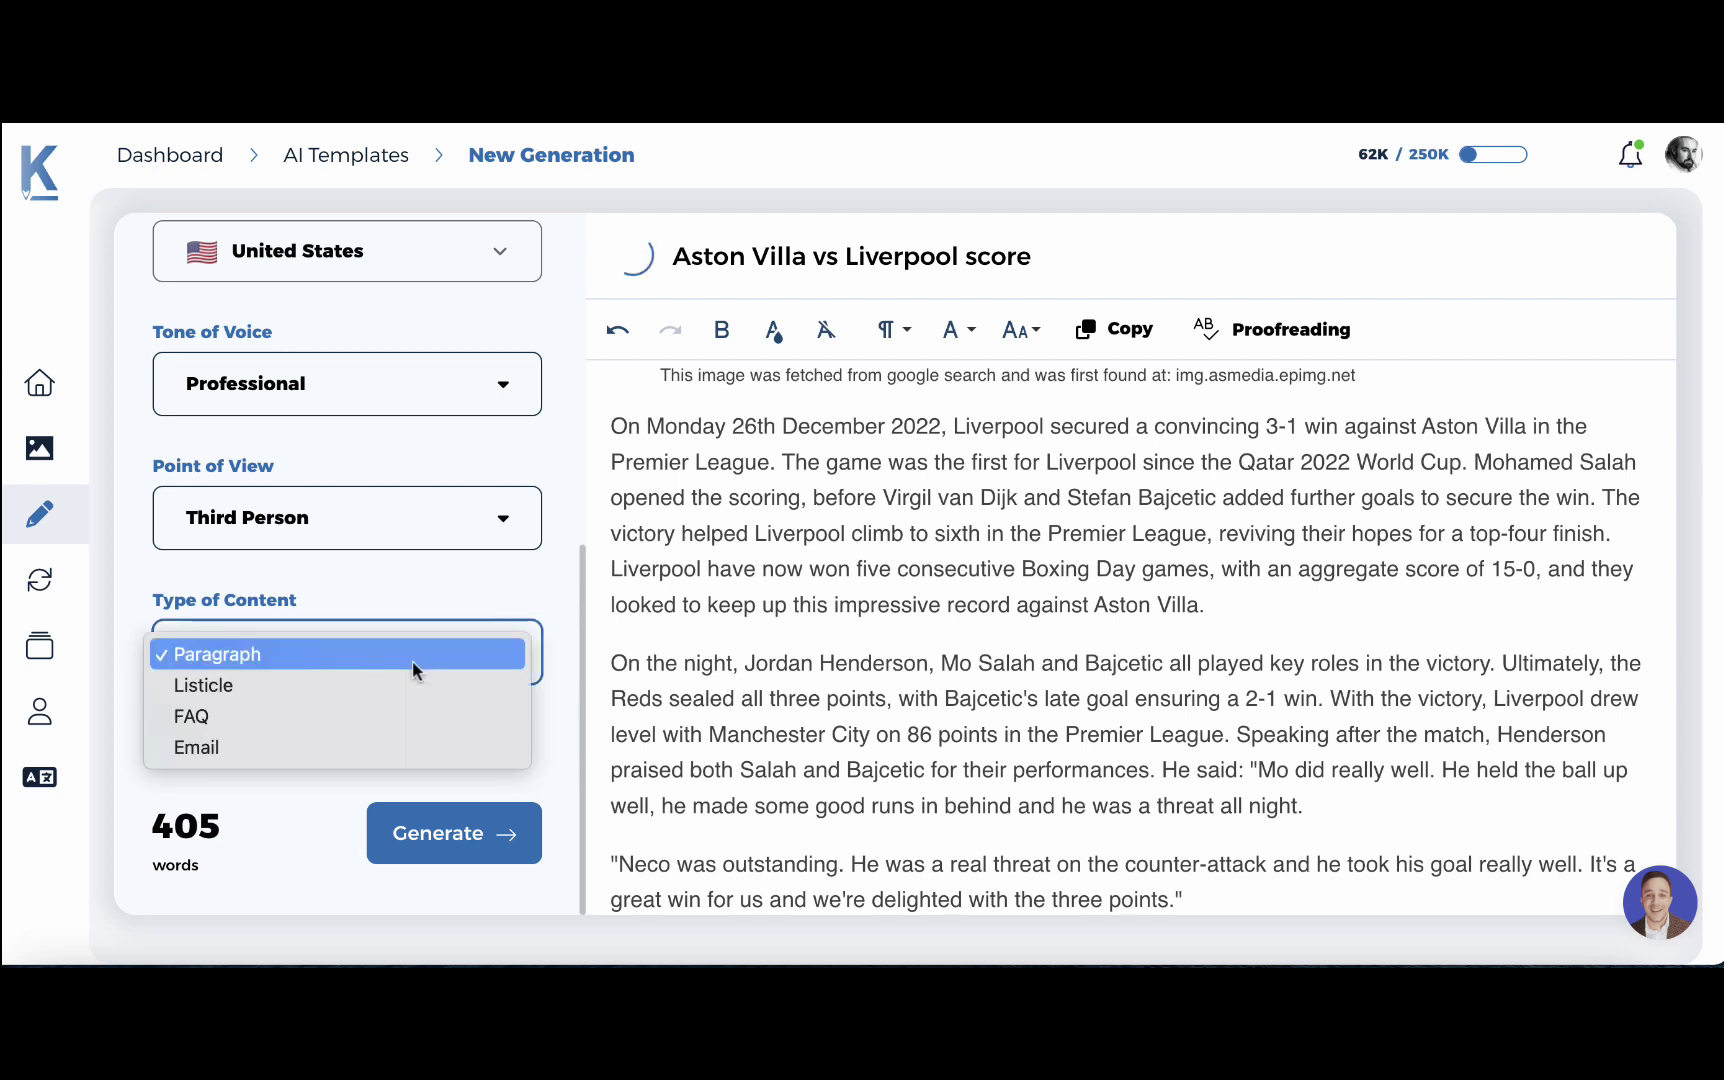
left_click(331, 684)
left_click(454, 833)
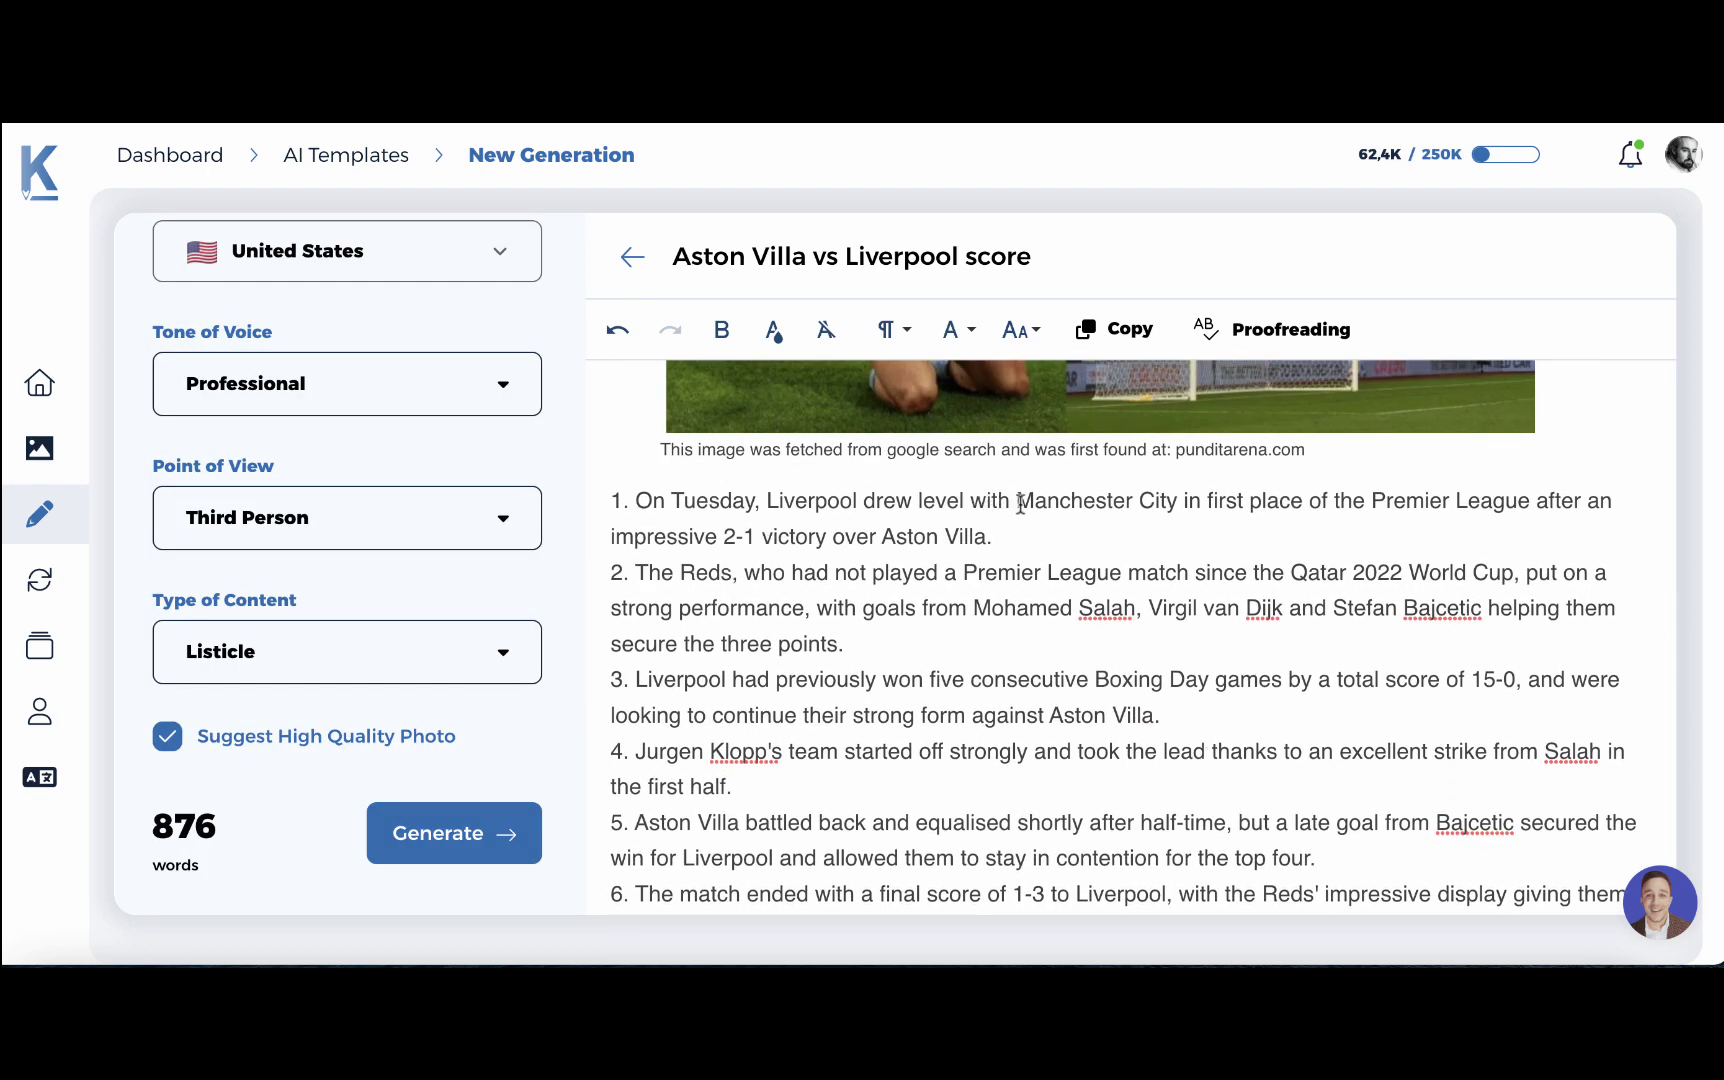
scroll(1180, 519, "down", 1)
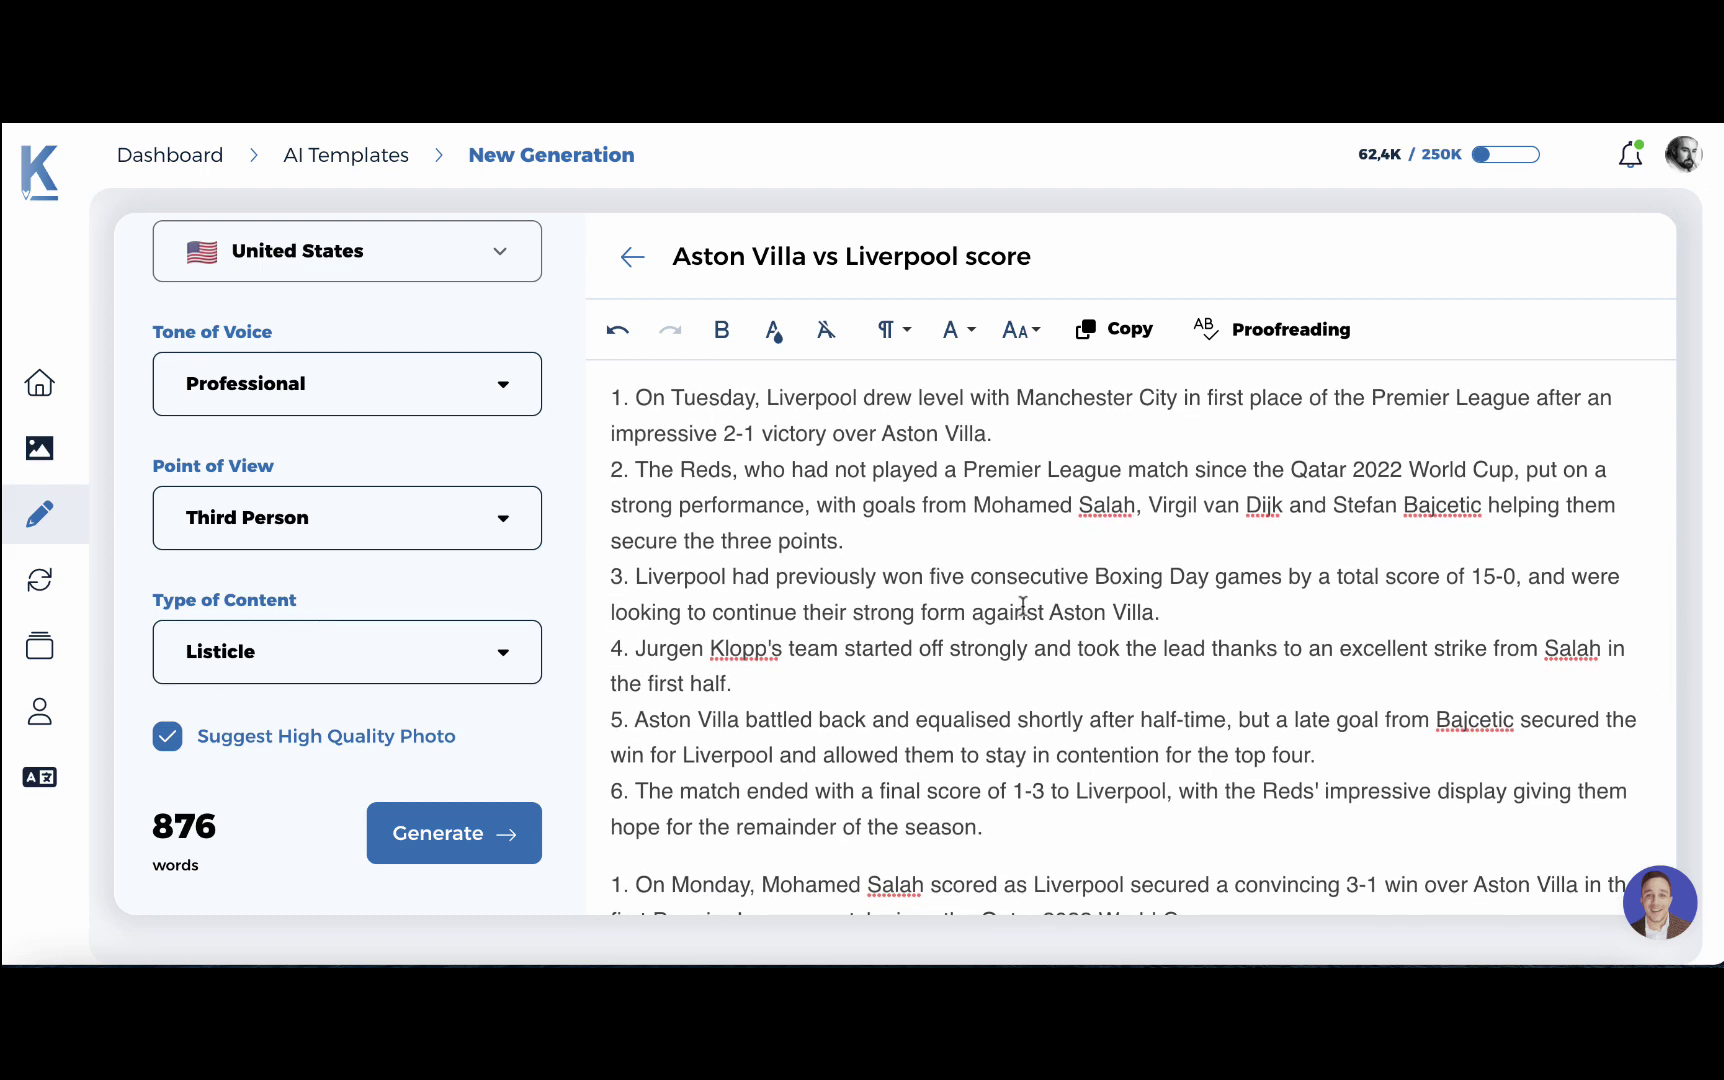
scroll(1051, 596, "down", 1)
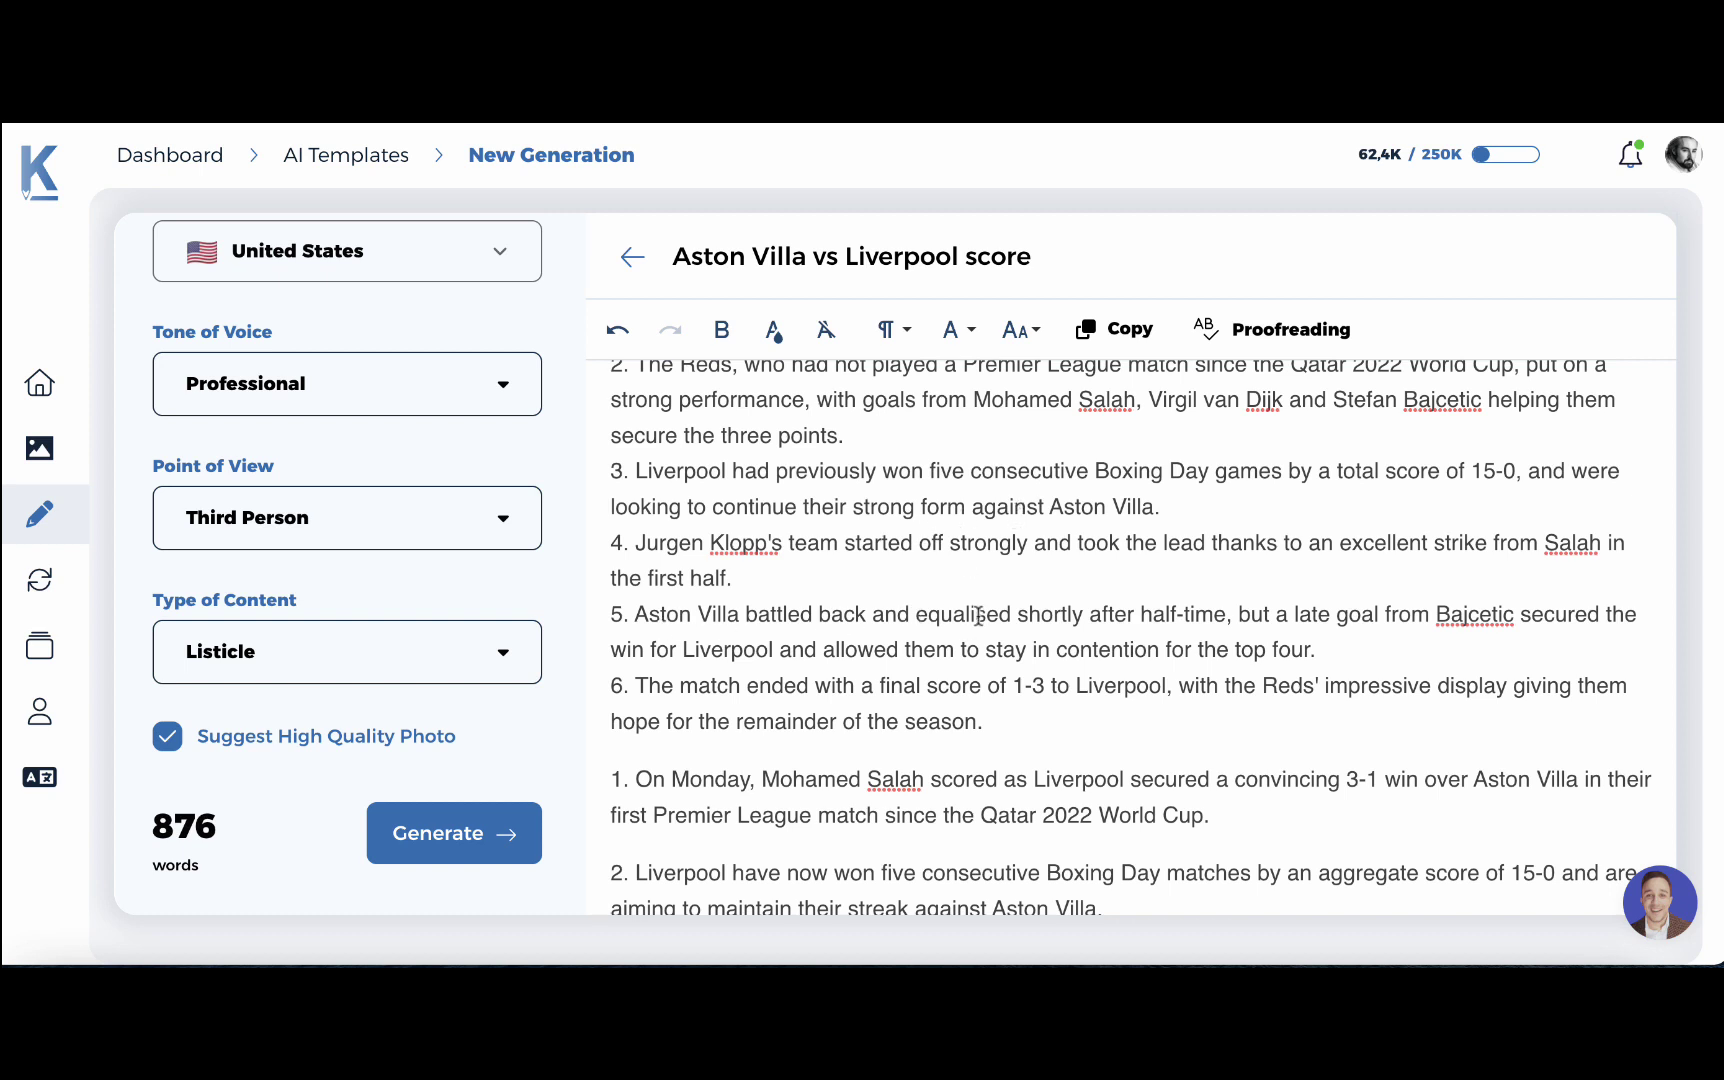
double_click(1030, 686)
scroll(1155, 690, "down", 4)
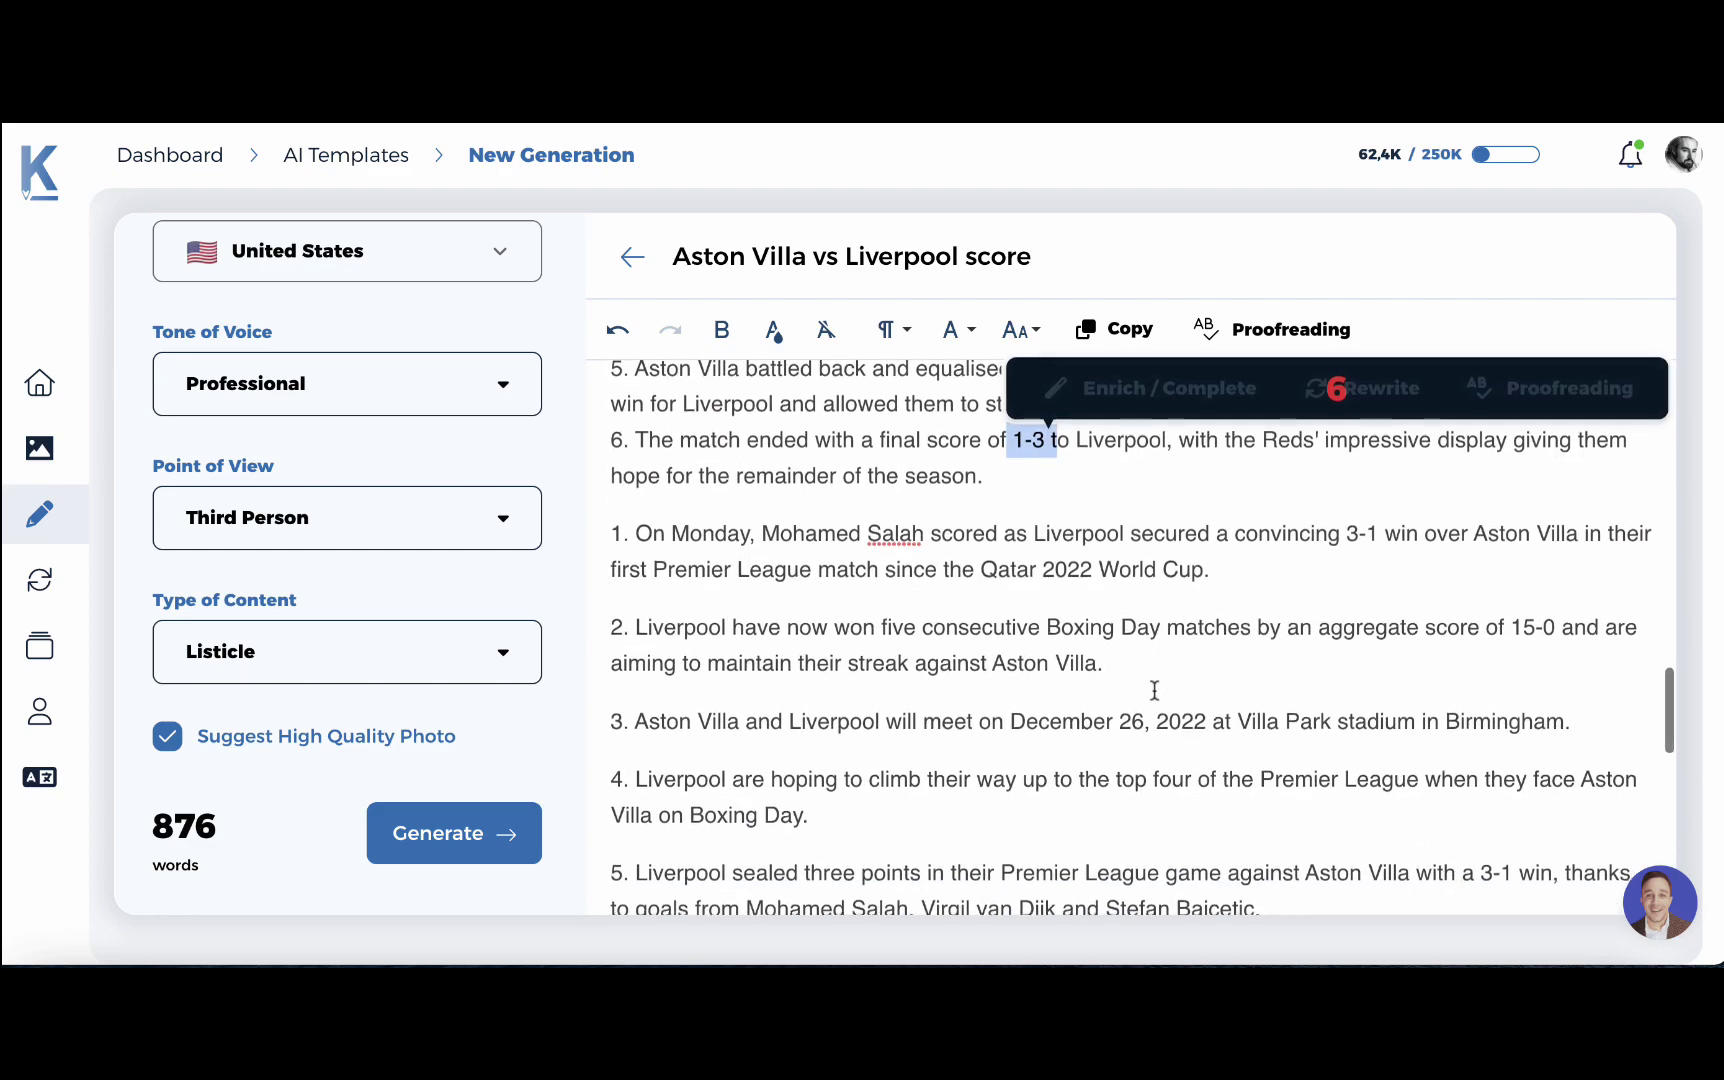
scroll(1155, 690, "down", 10)
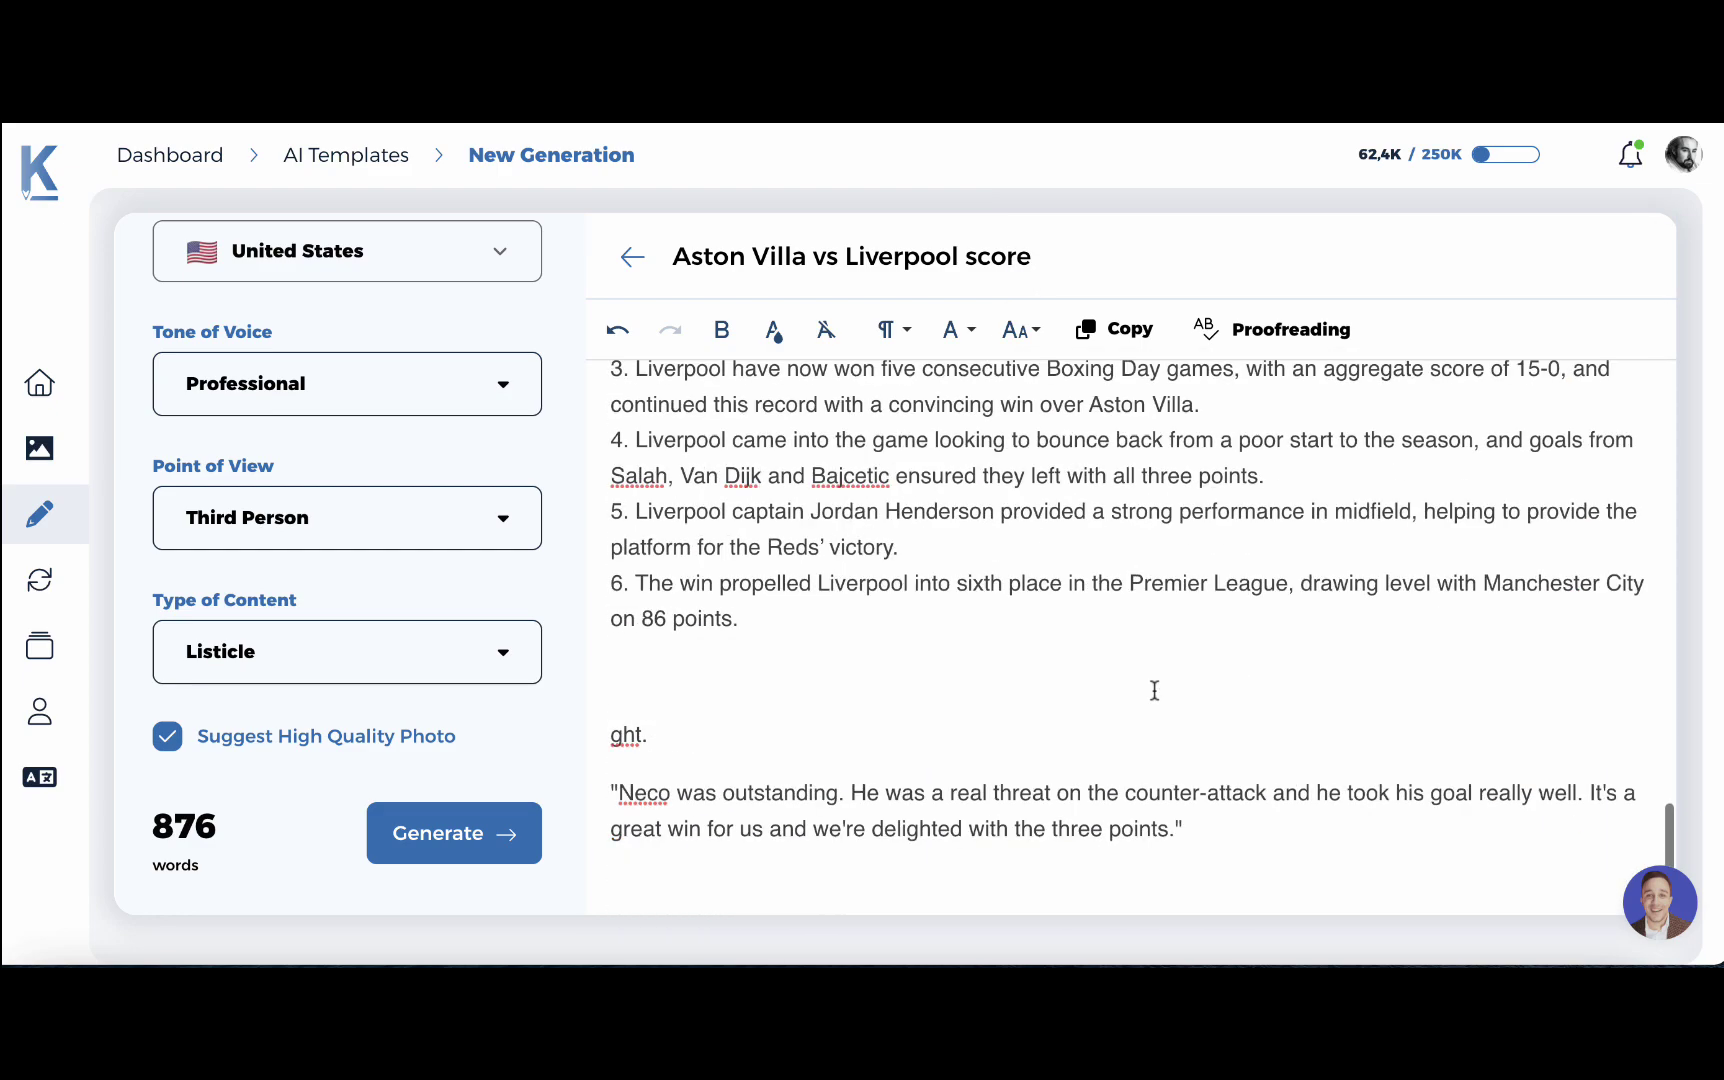
scroll(1155, 690, "up", 12)
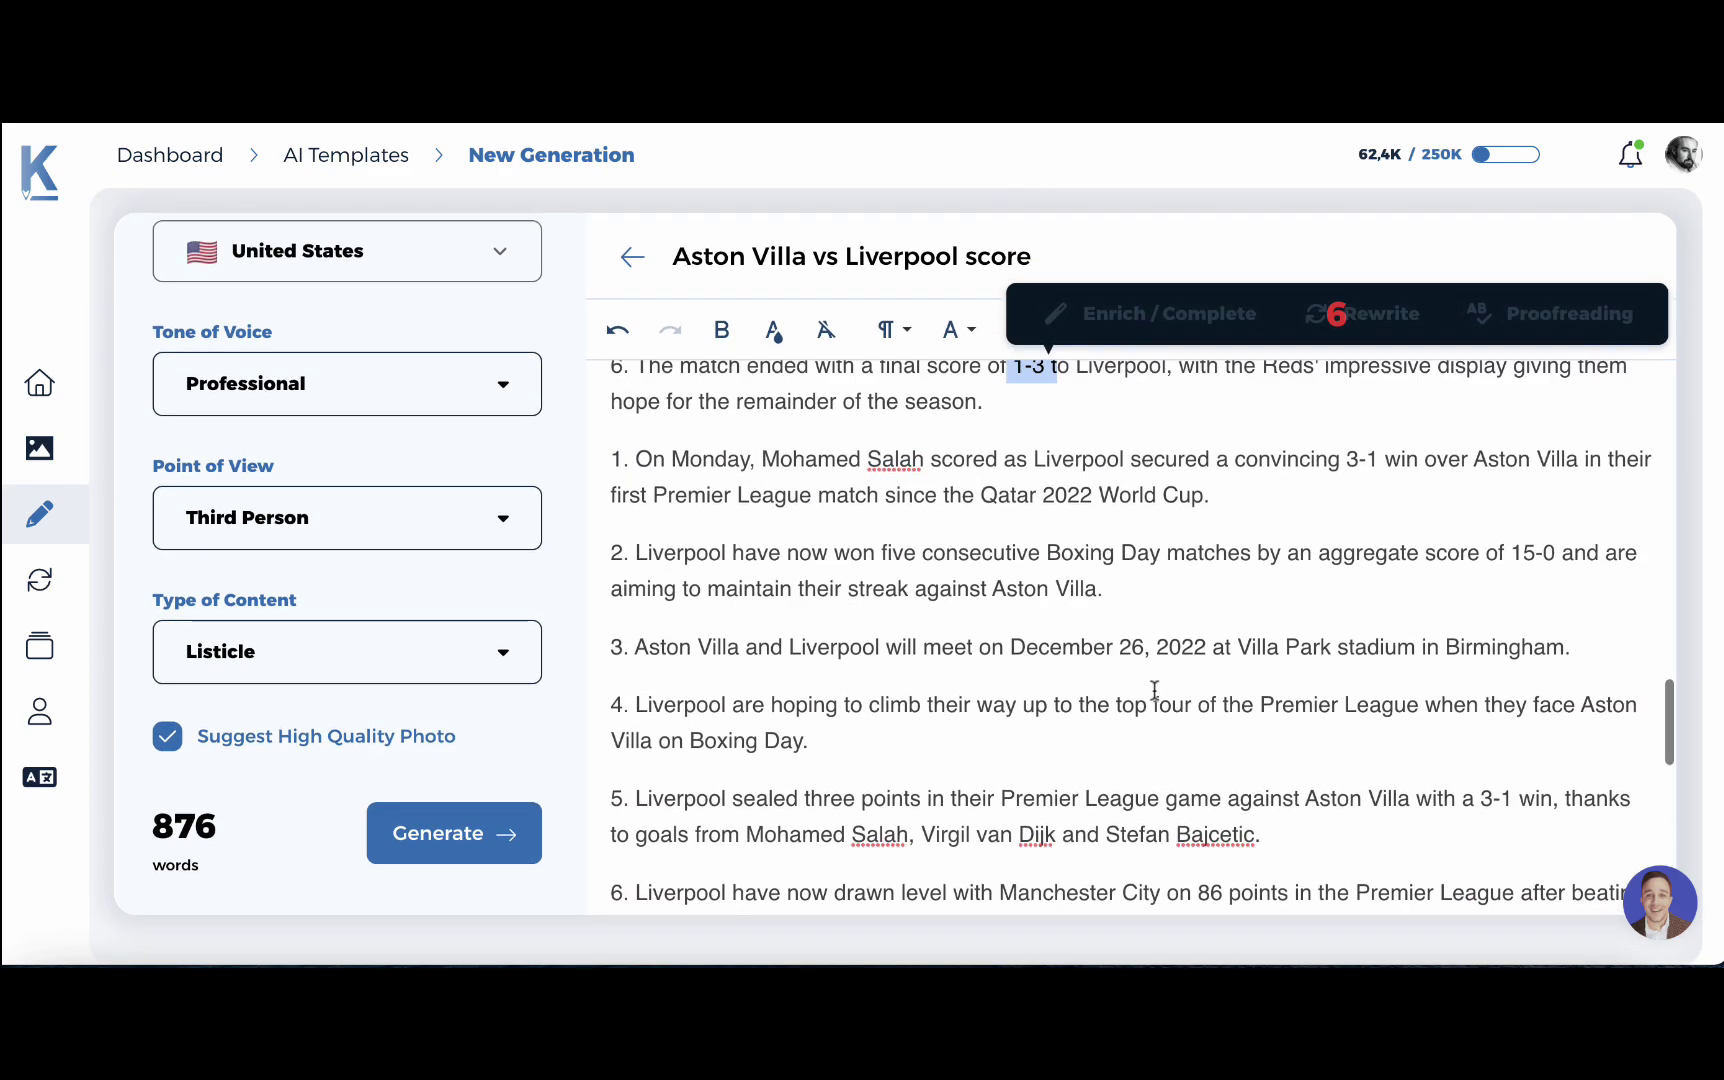
scroll(1155, 690, "up", 2)
left_click(611, 478)
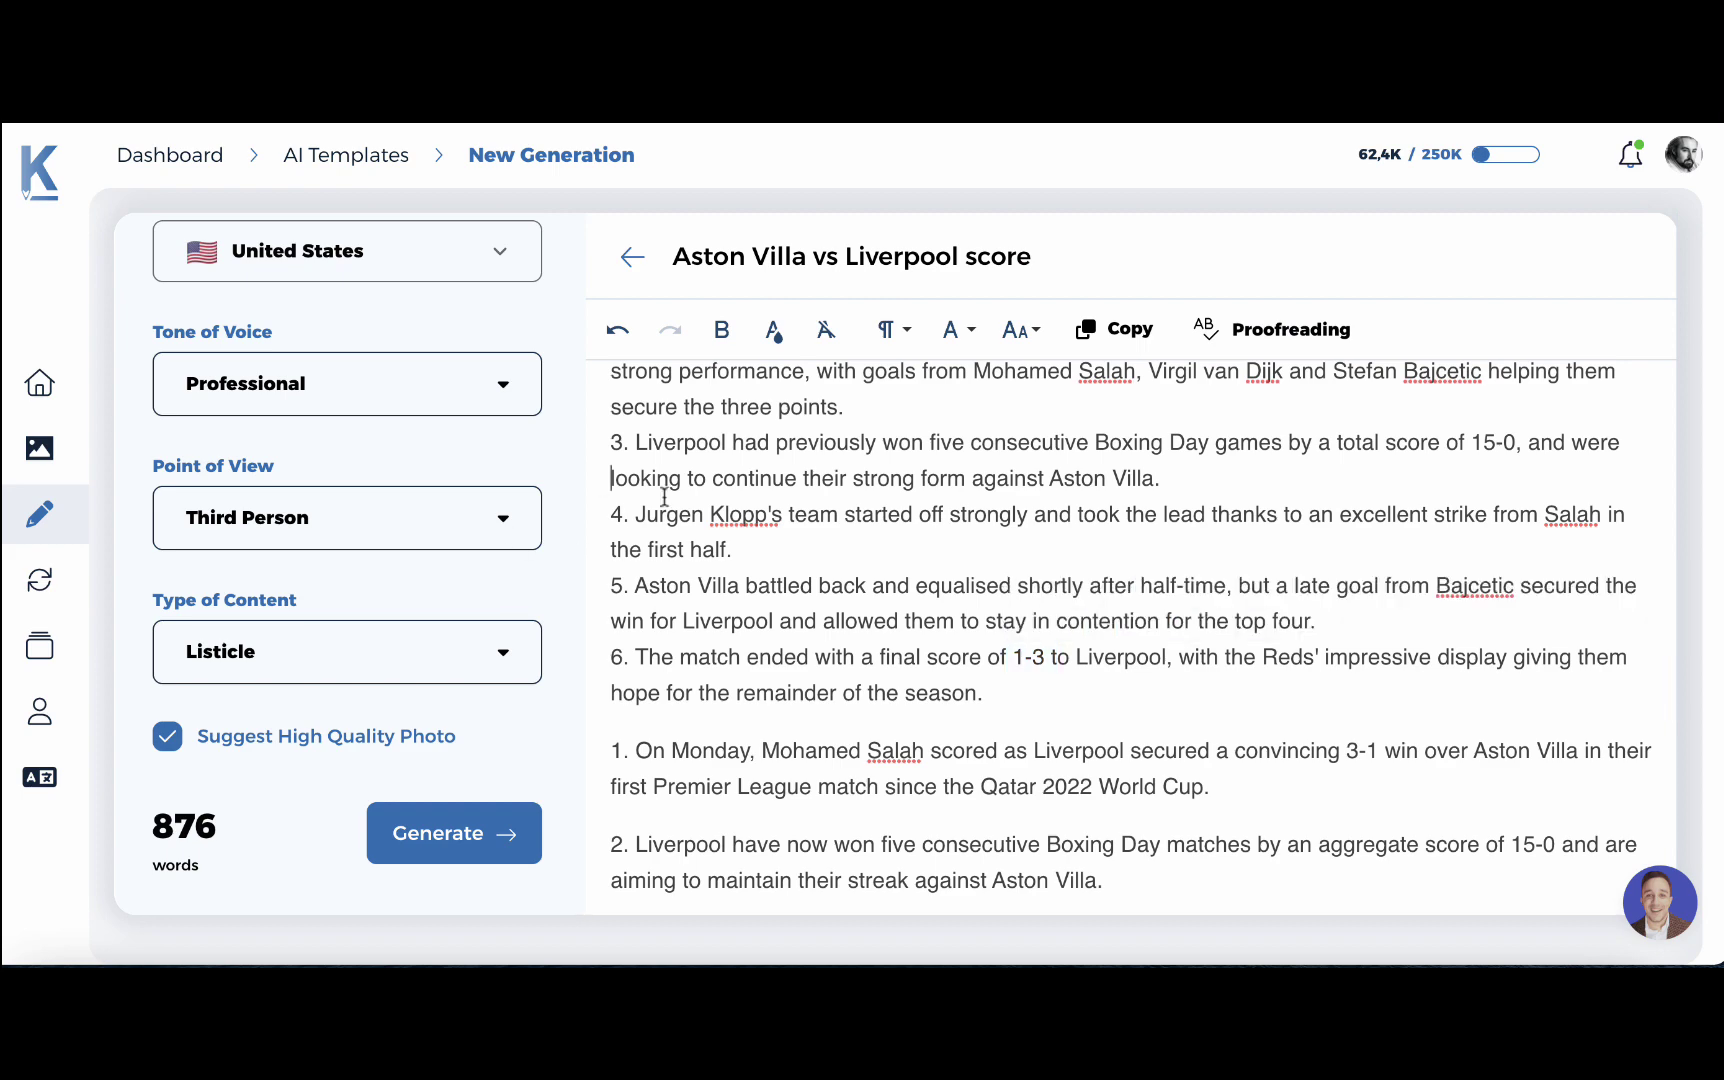
Clear the listicle and regenerate the Aston Villa vs Liverpool article as an FAQ.
key("ctrl+a")
key("BackSpace")
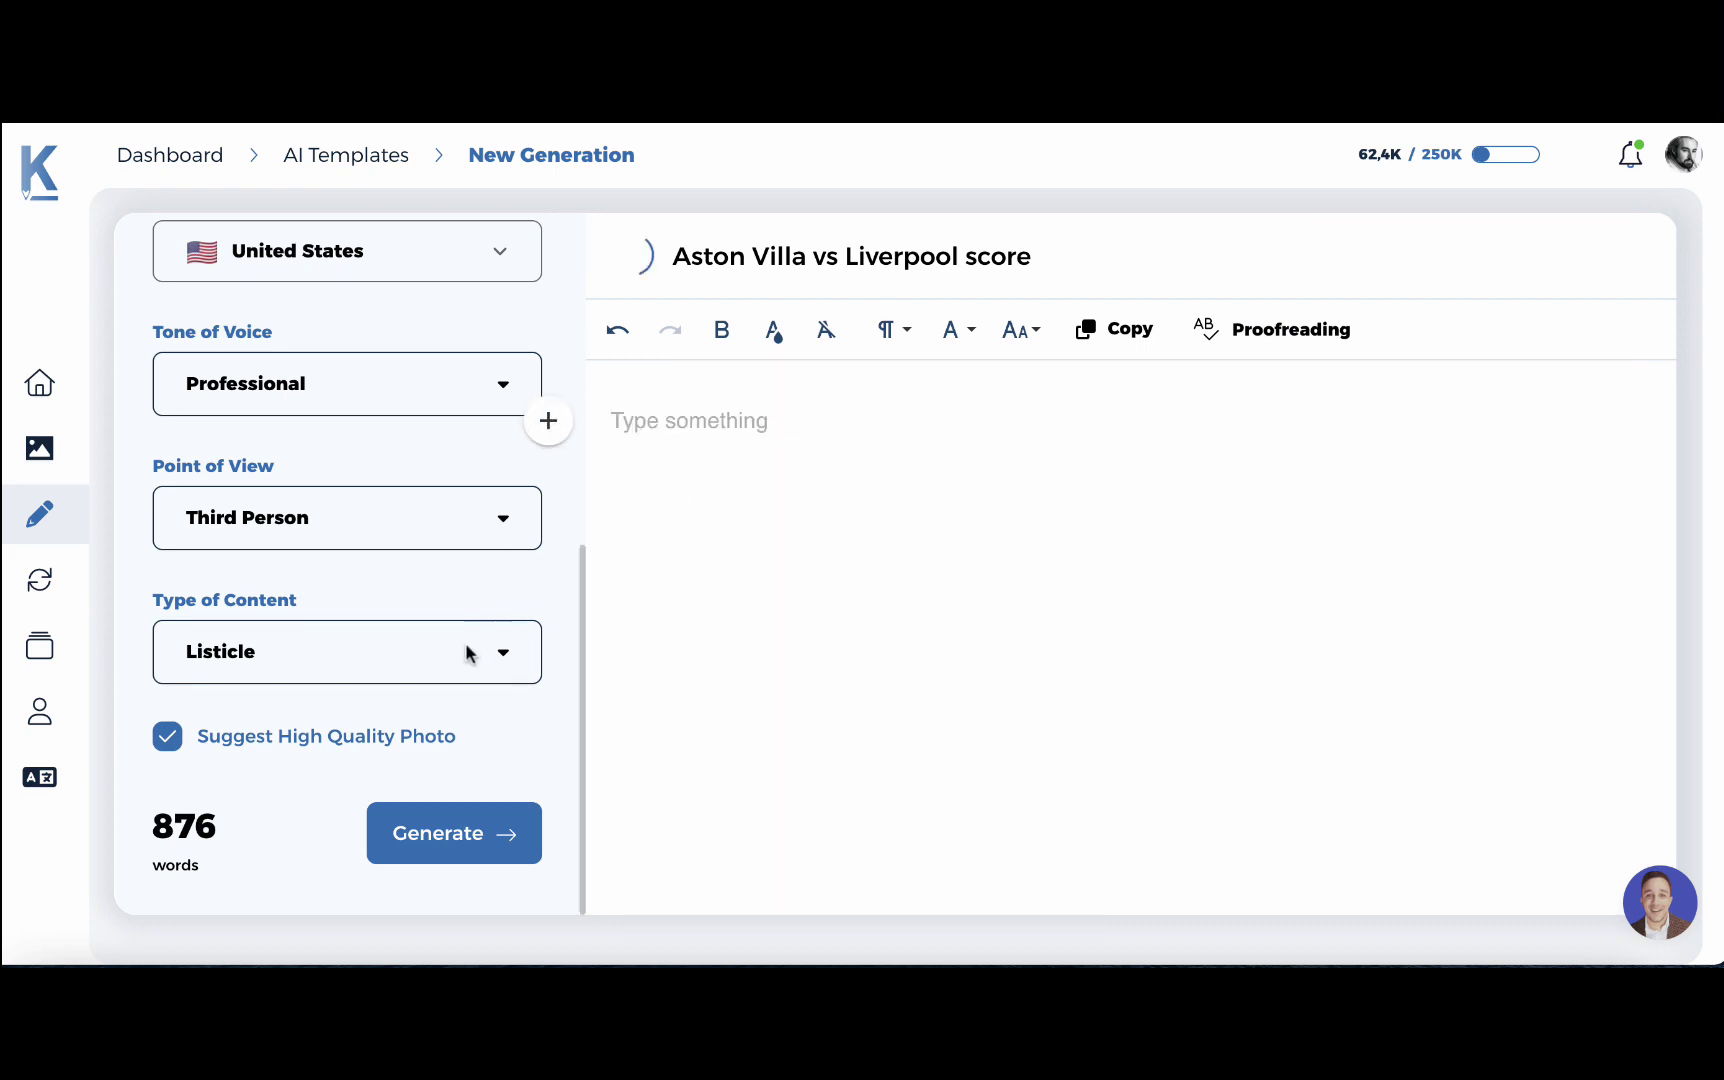
left_click(470, 653)
left_click(396, 685)
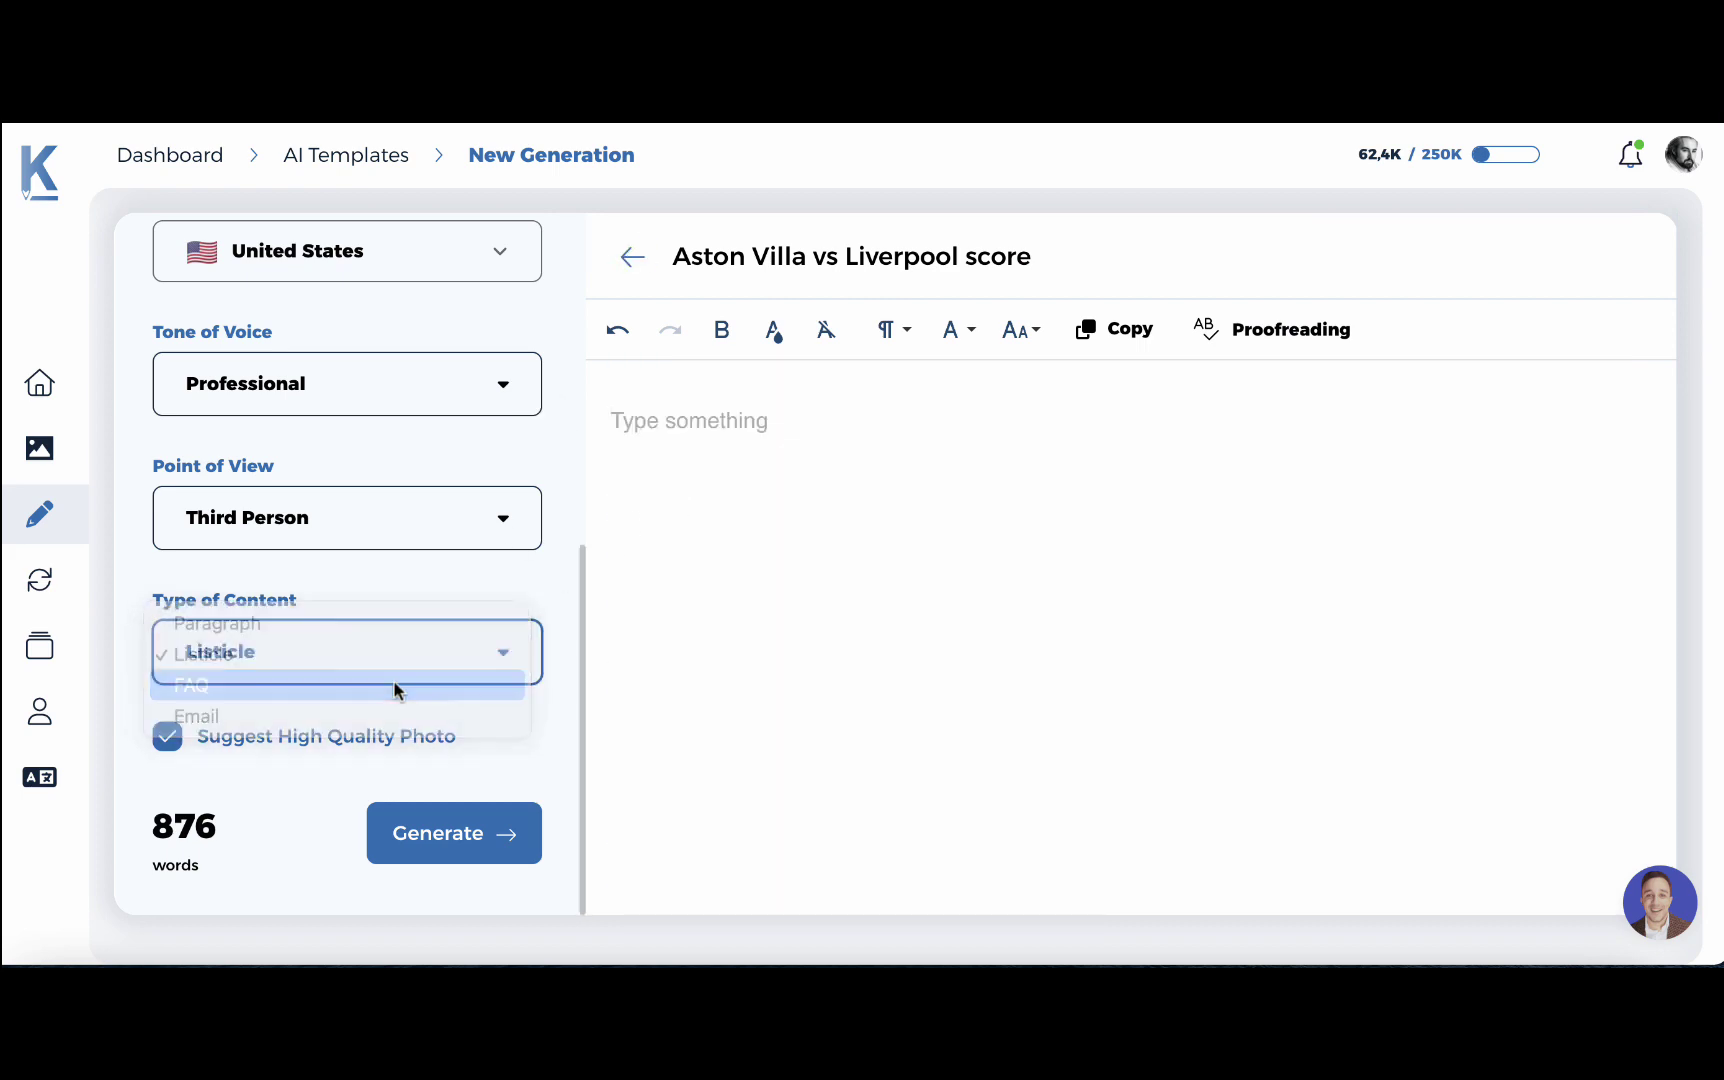
left_click(493, 830)
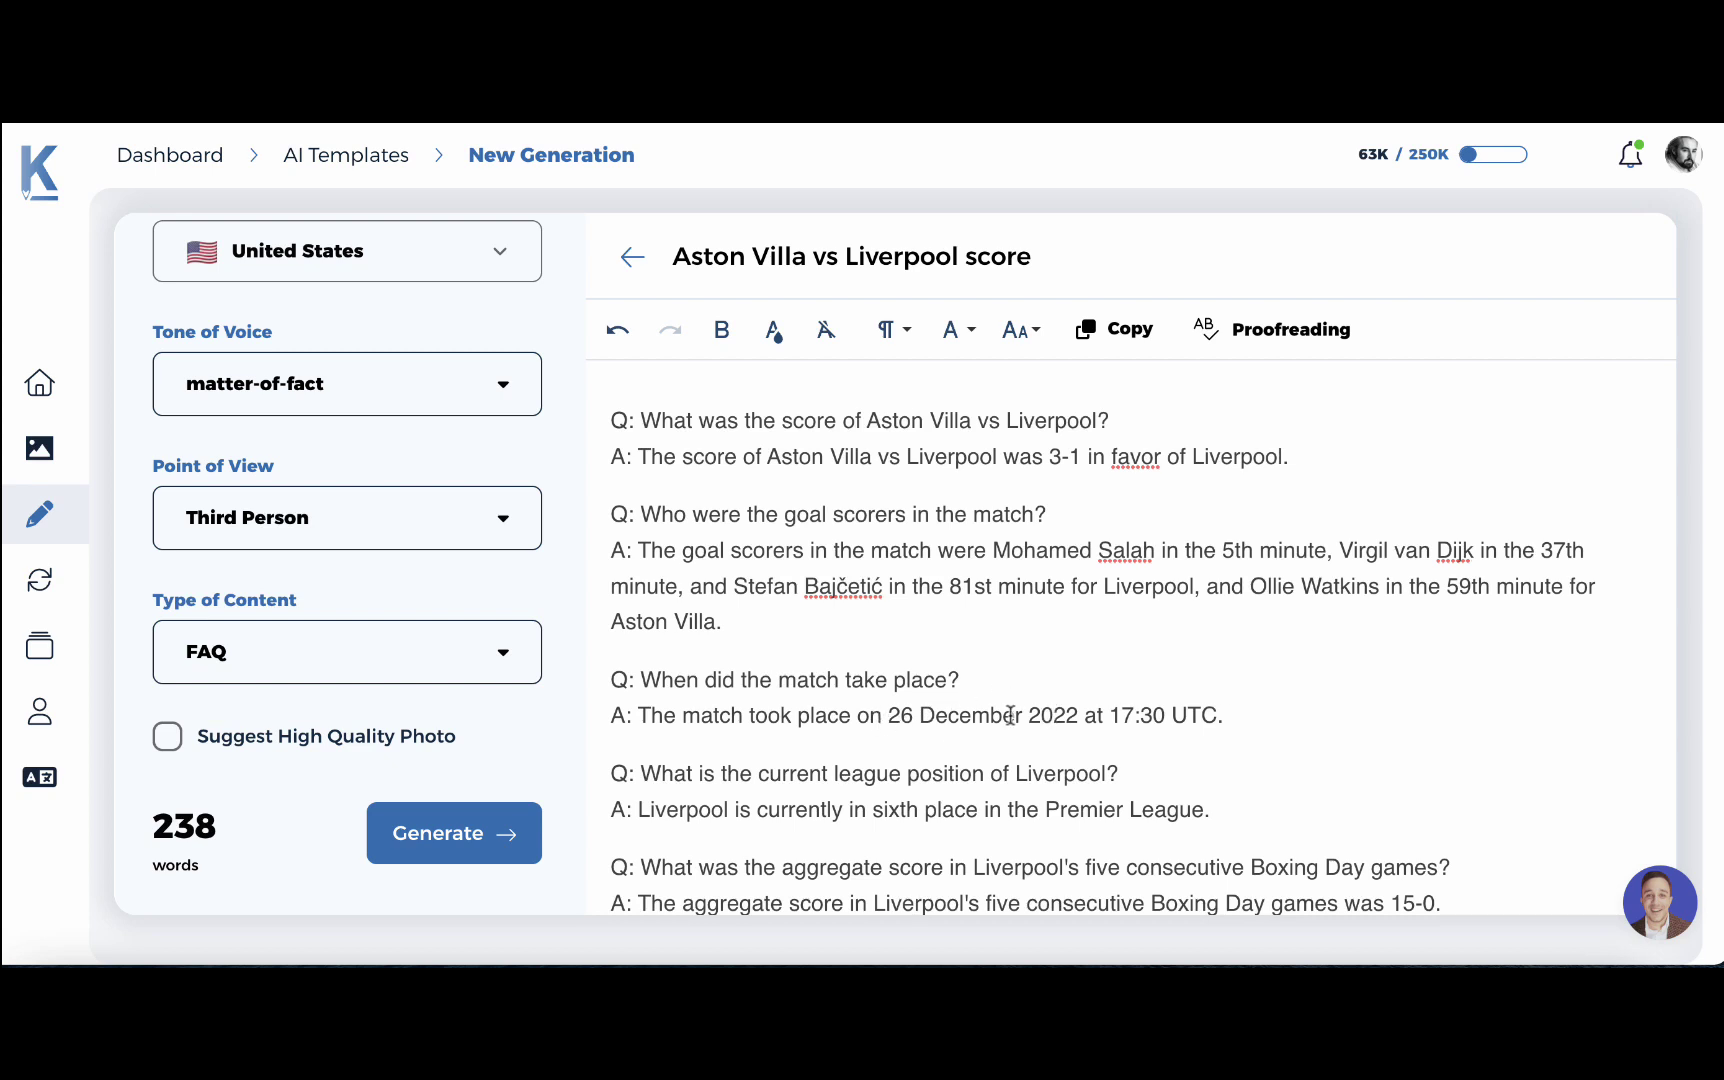
scroll(1010, 716, "down", 2)
scroll(980, 712, "up", 2)
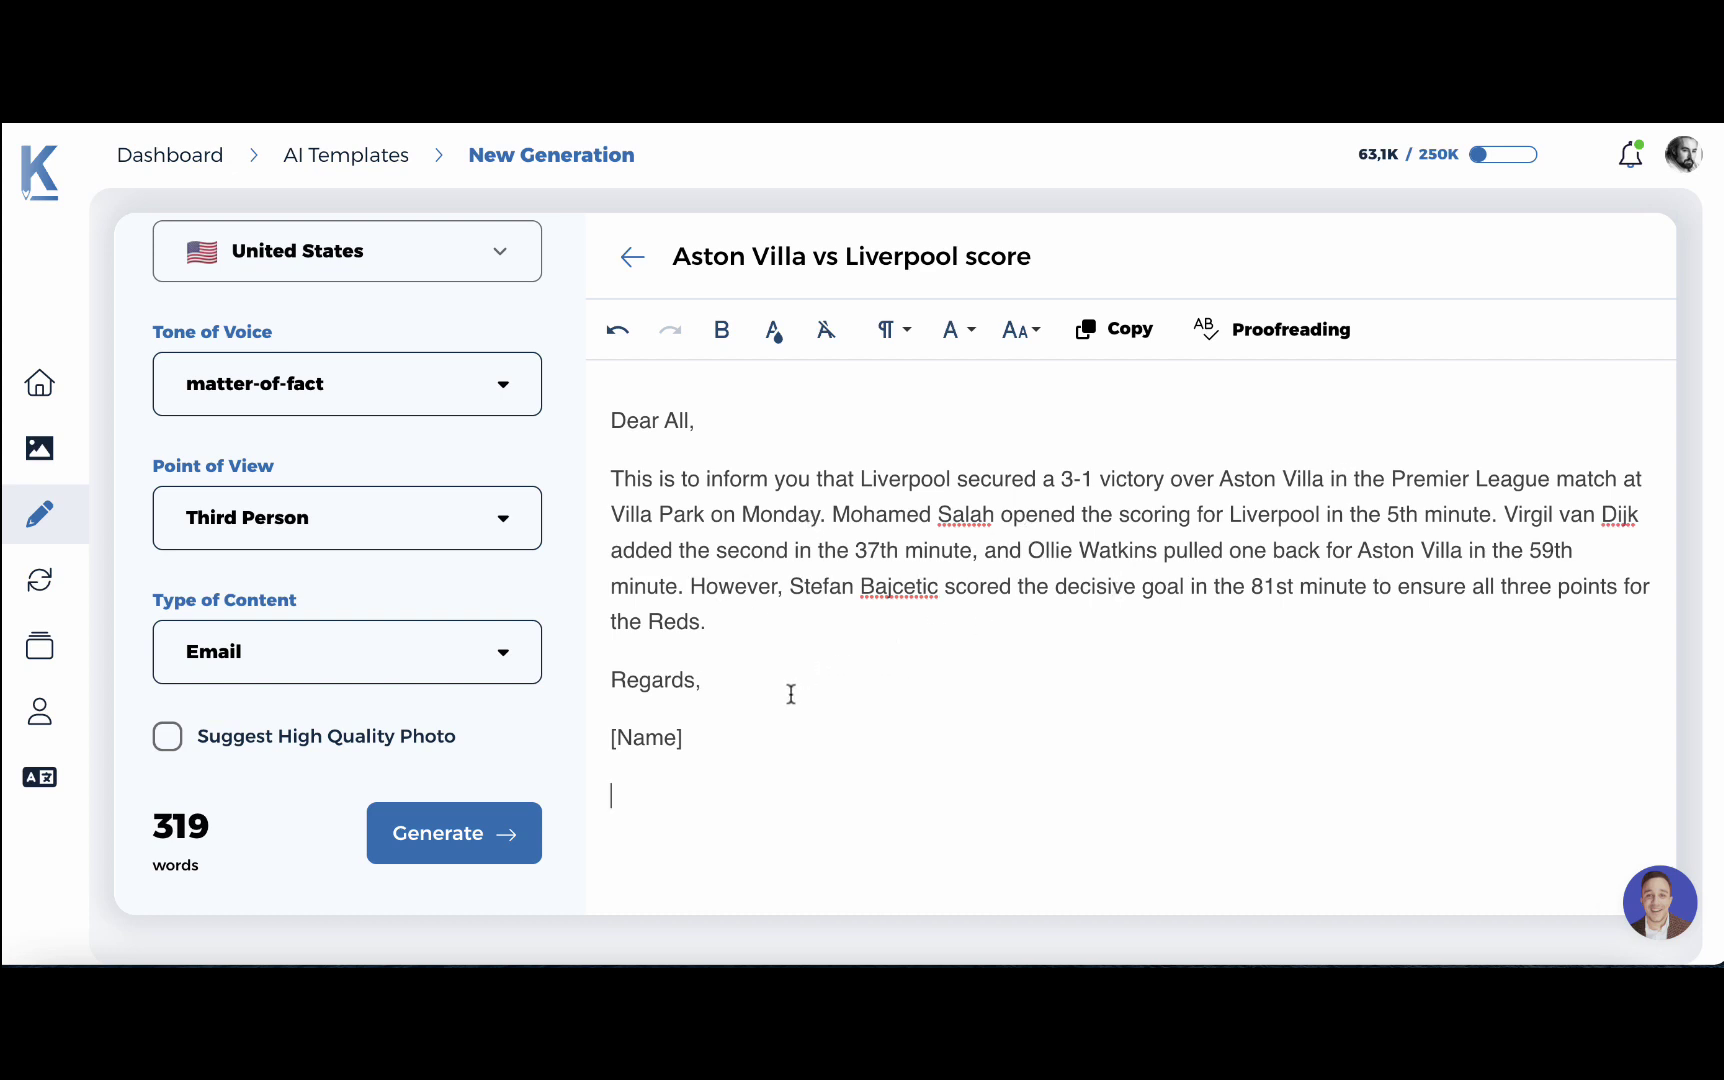
Generate a second Aston Villa vs Liverpool recap email below the first, growing the draft to 477 words.
left_click_drag(704, 740, 597, 415)
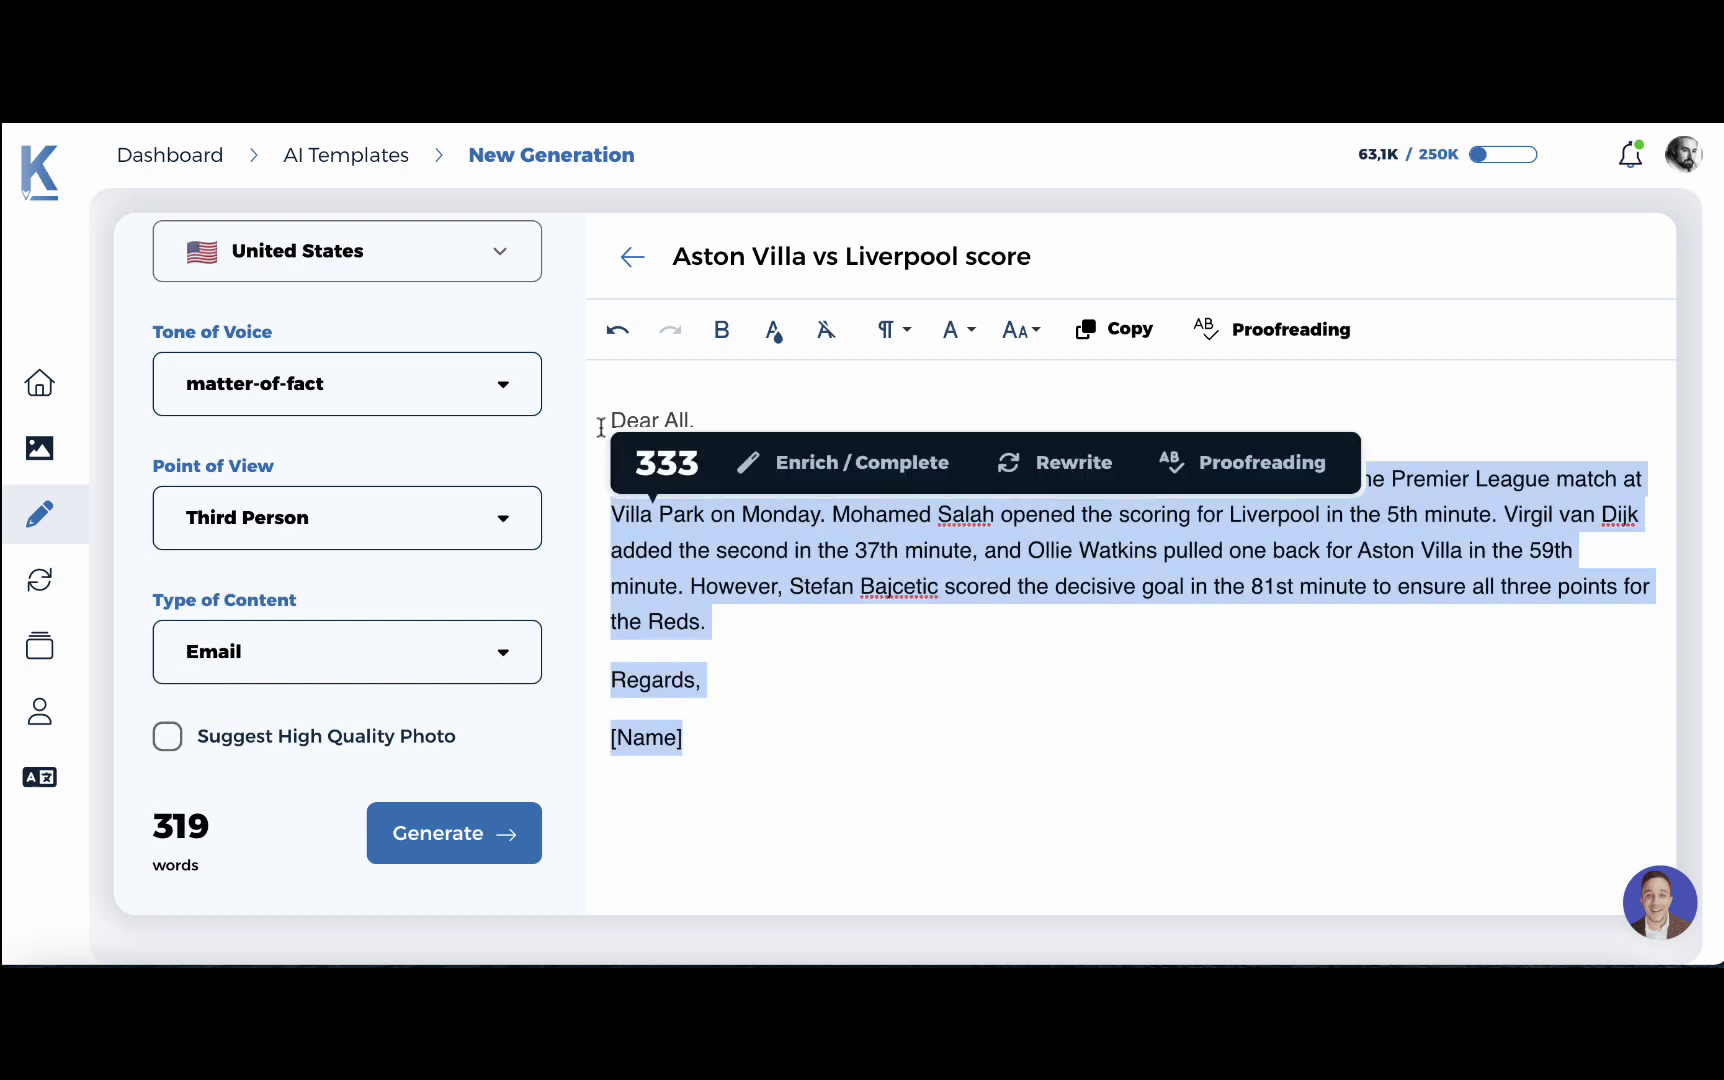
left_click(771, 712)
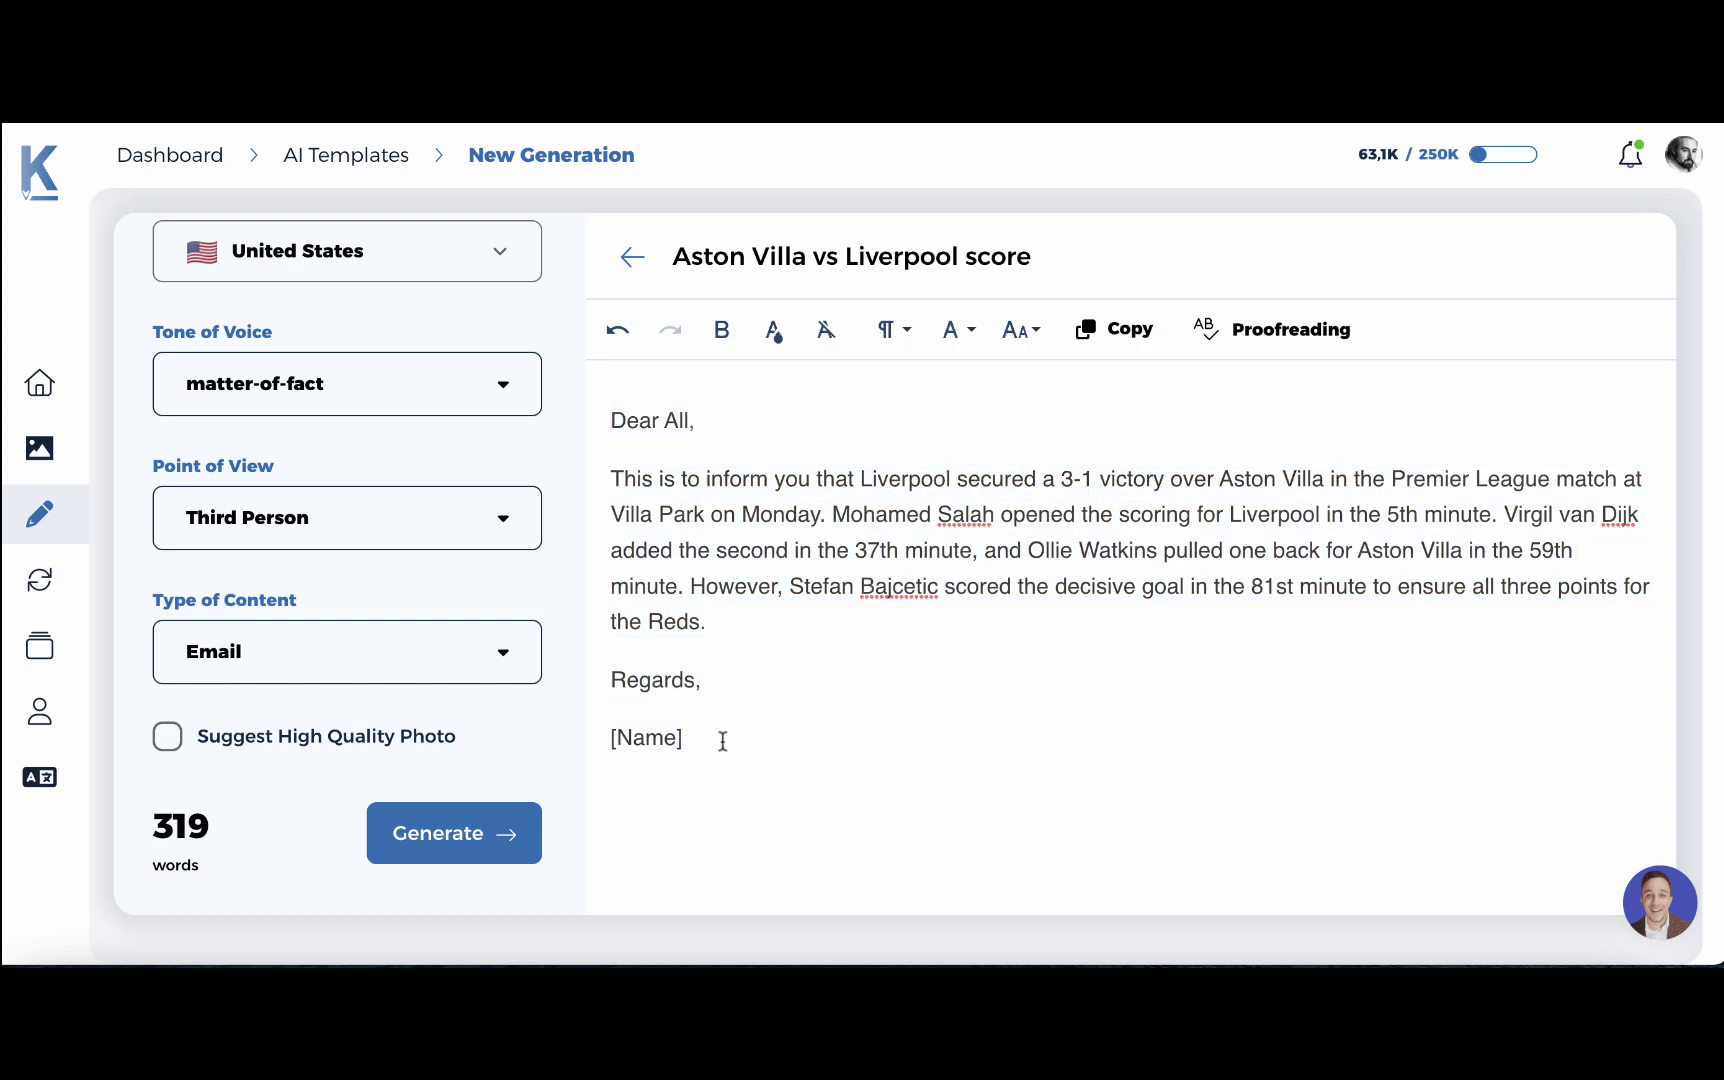
left_click(408, 831)
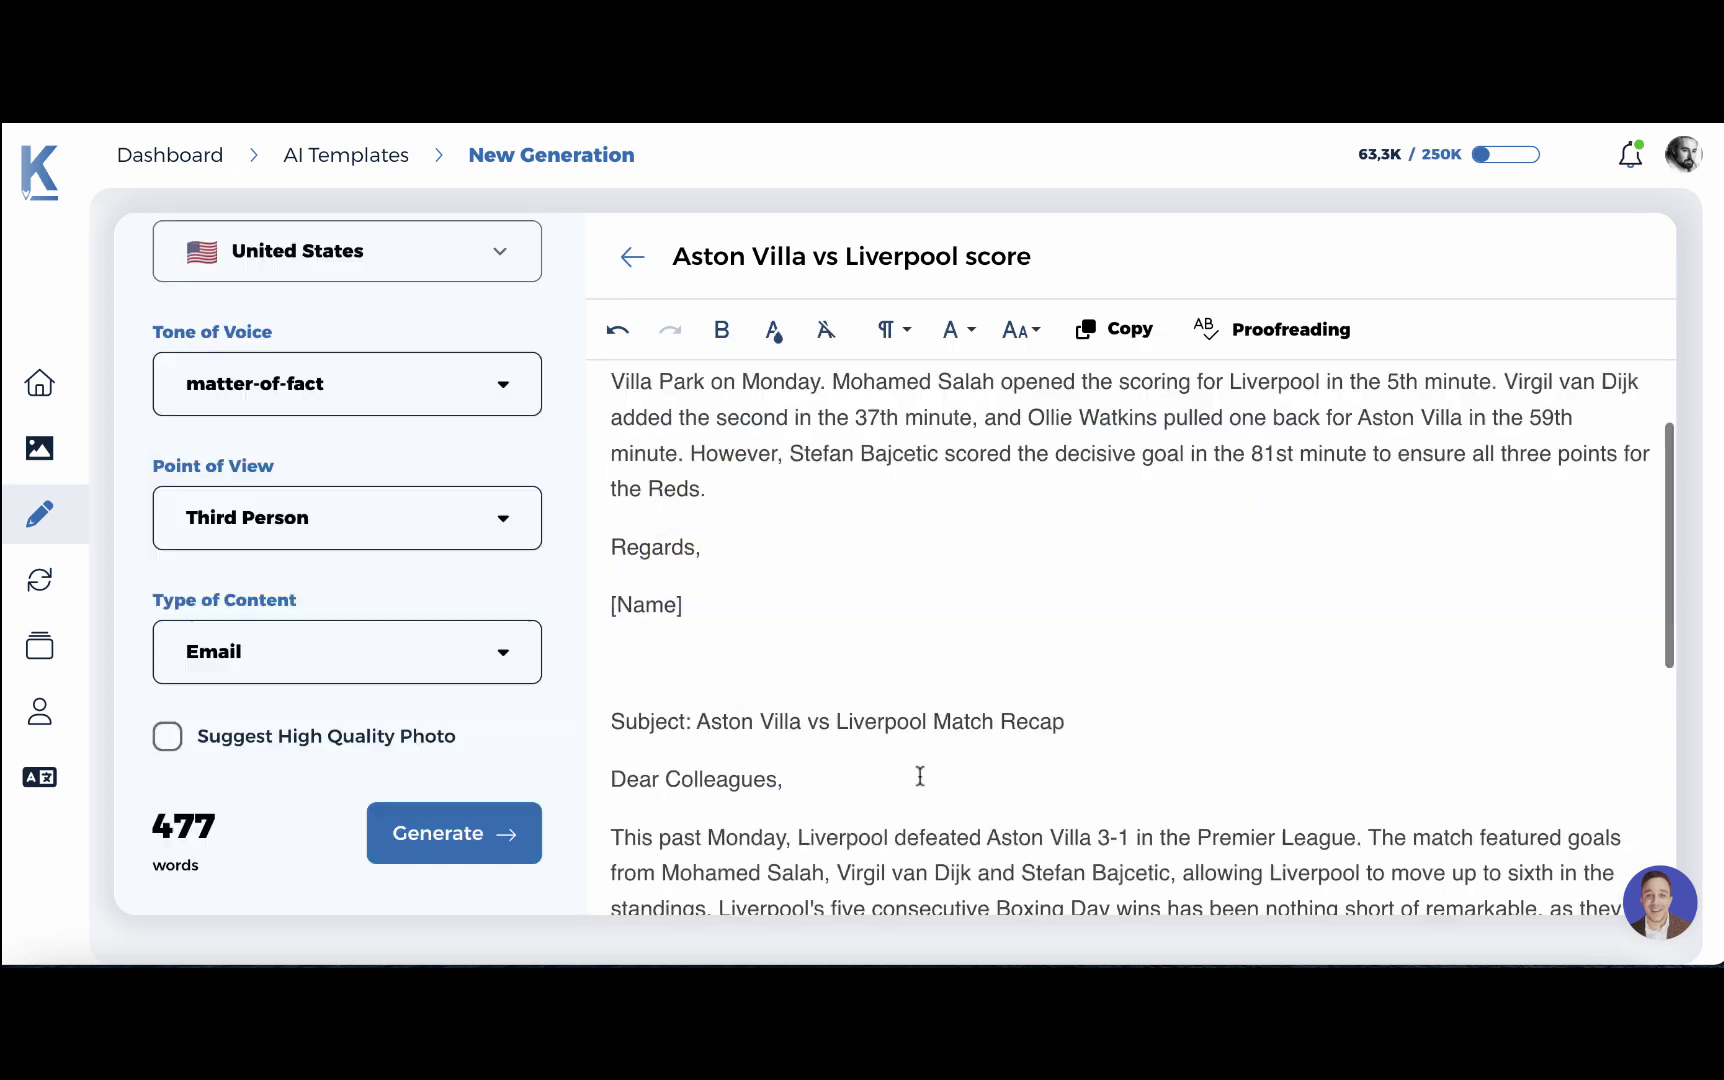
scroll(920, 776, "down", 2)
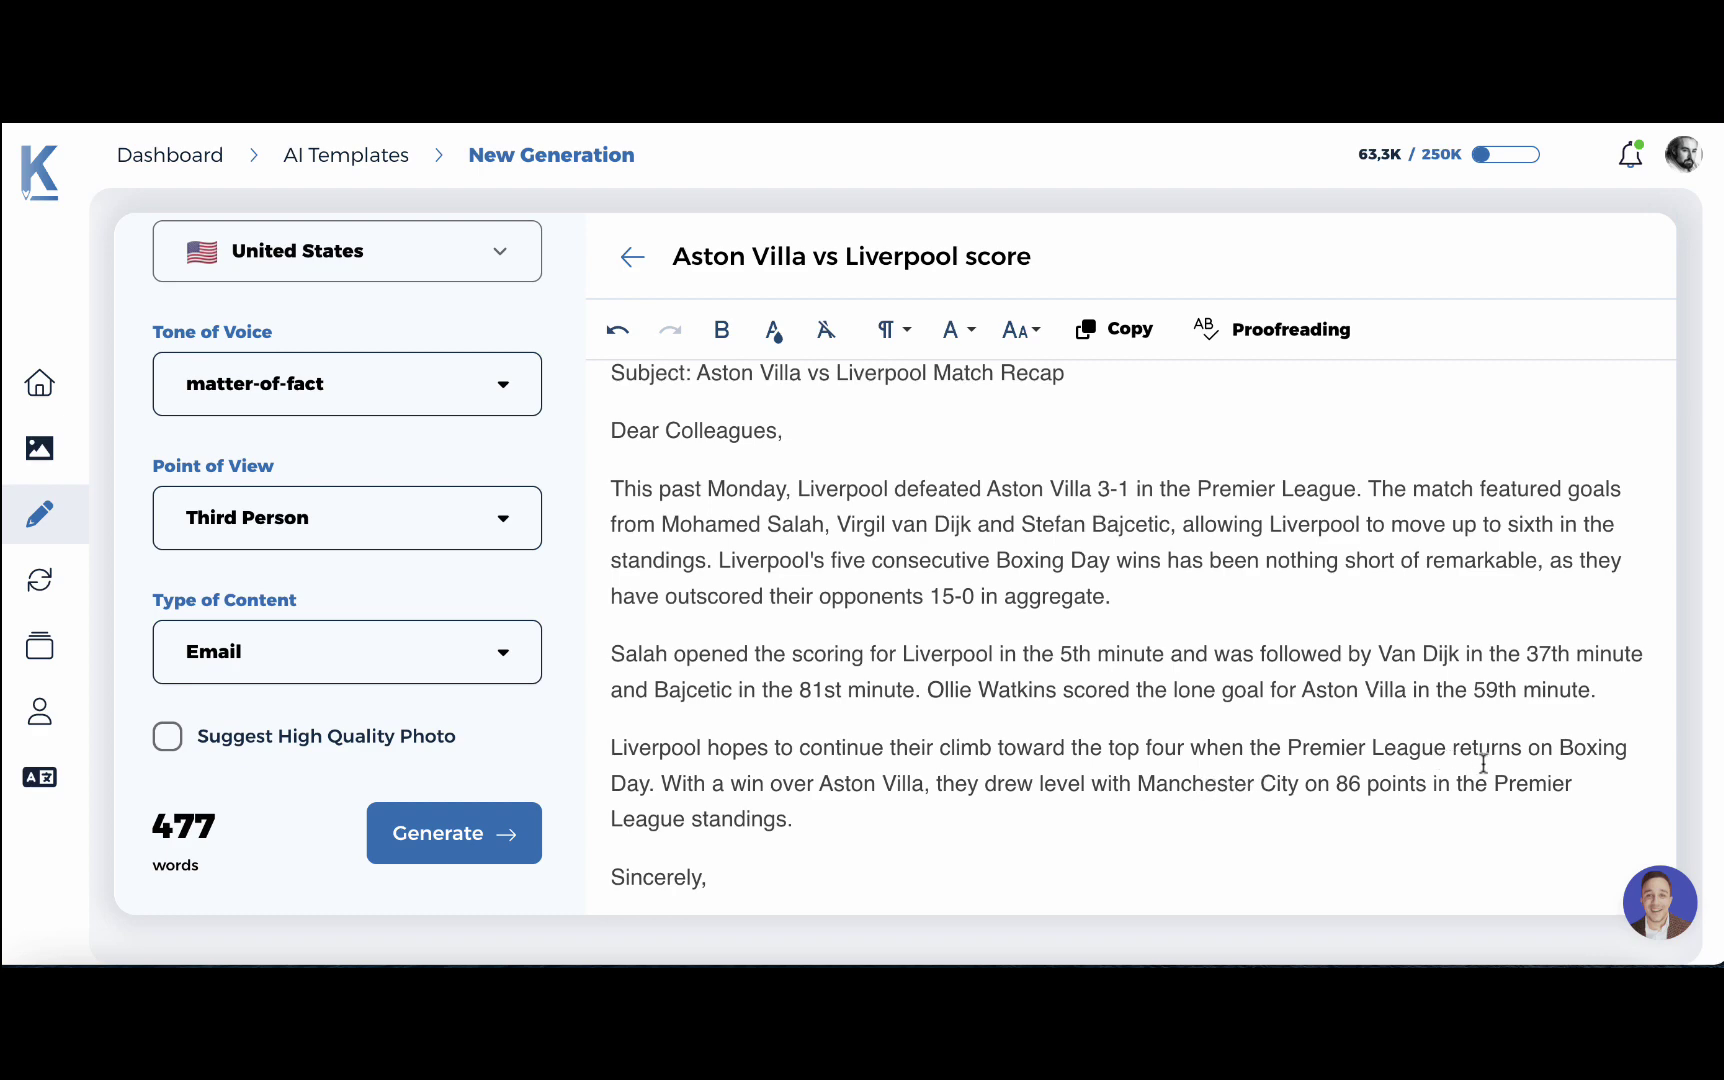
scroll(891, 770, "down", 2)
scroll(890, 768, "up", 3)
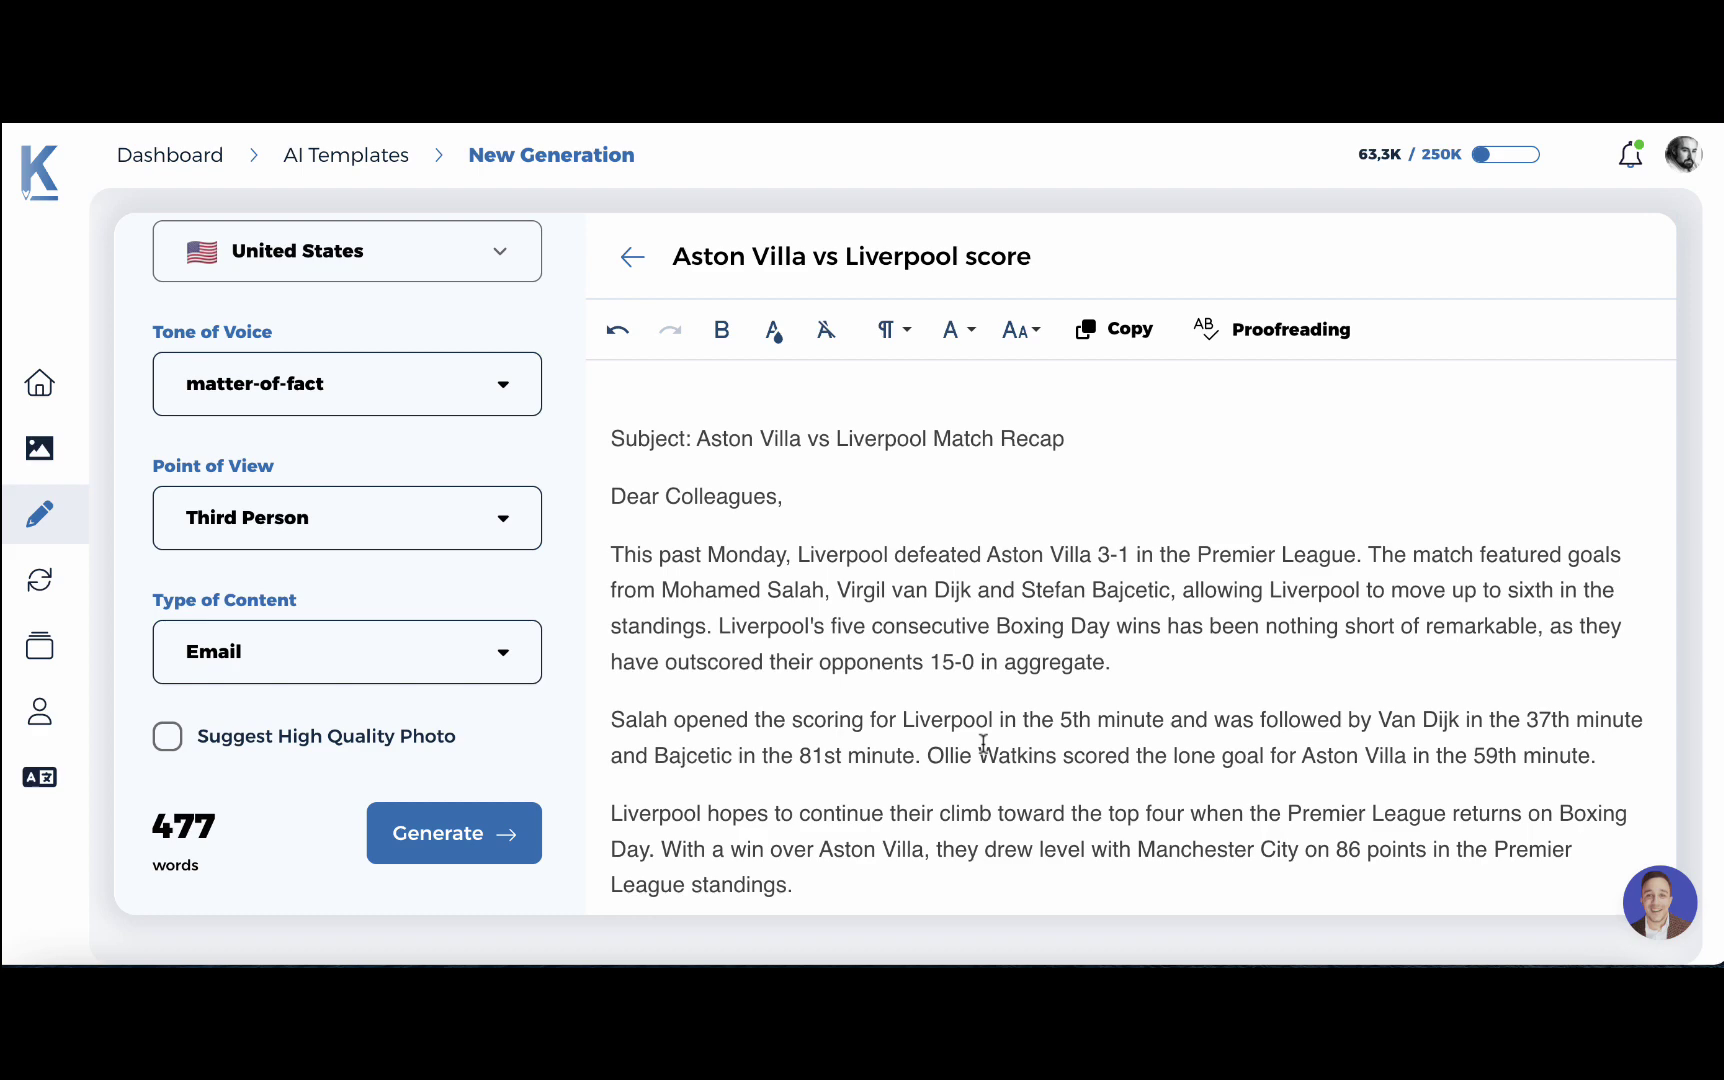
scroll(983, 743, "up", 4)
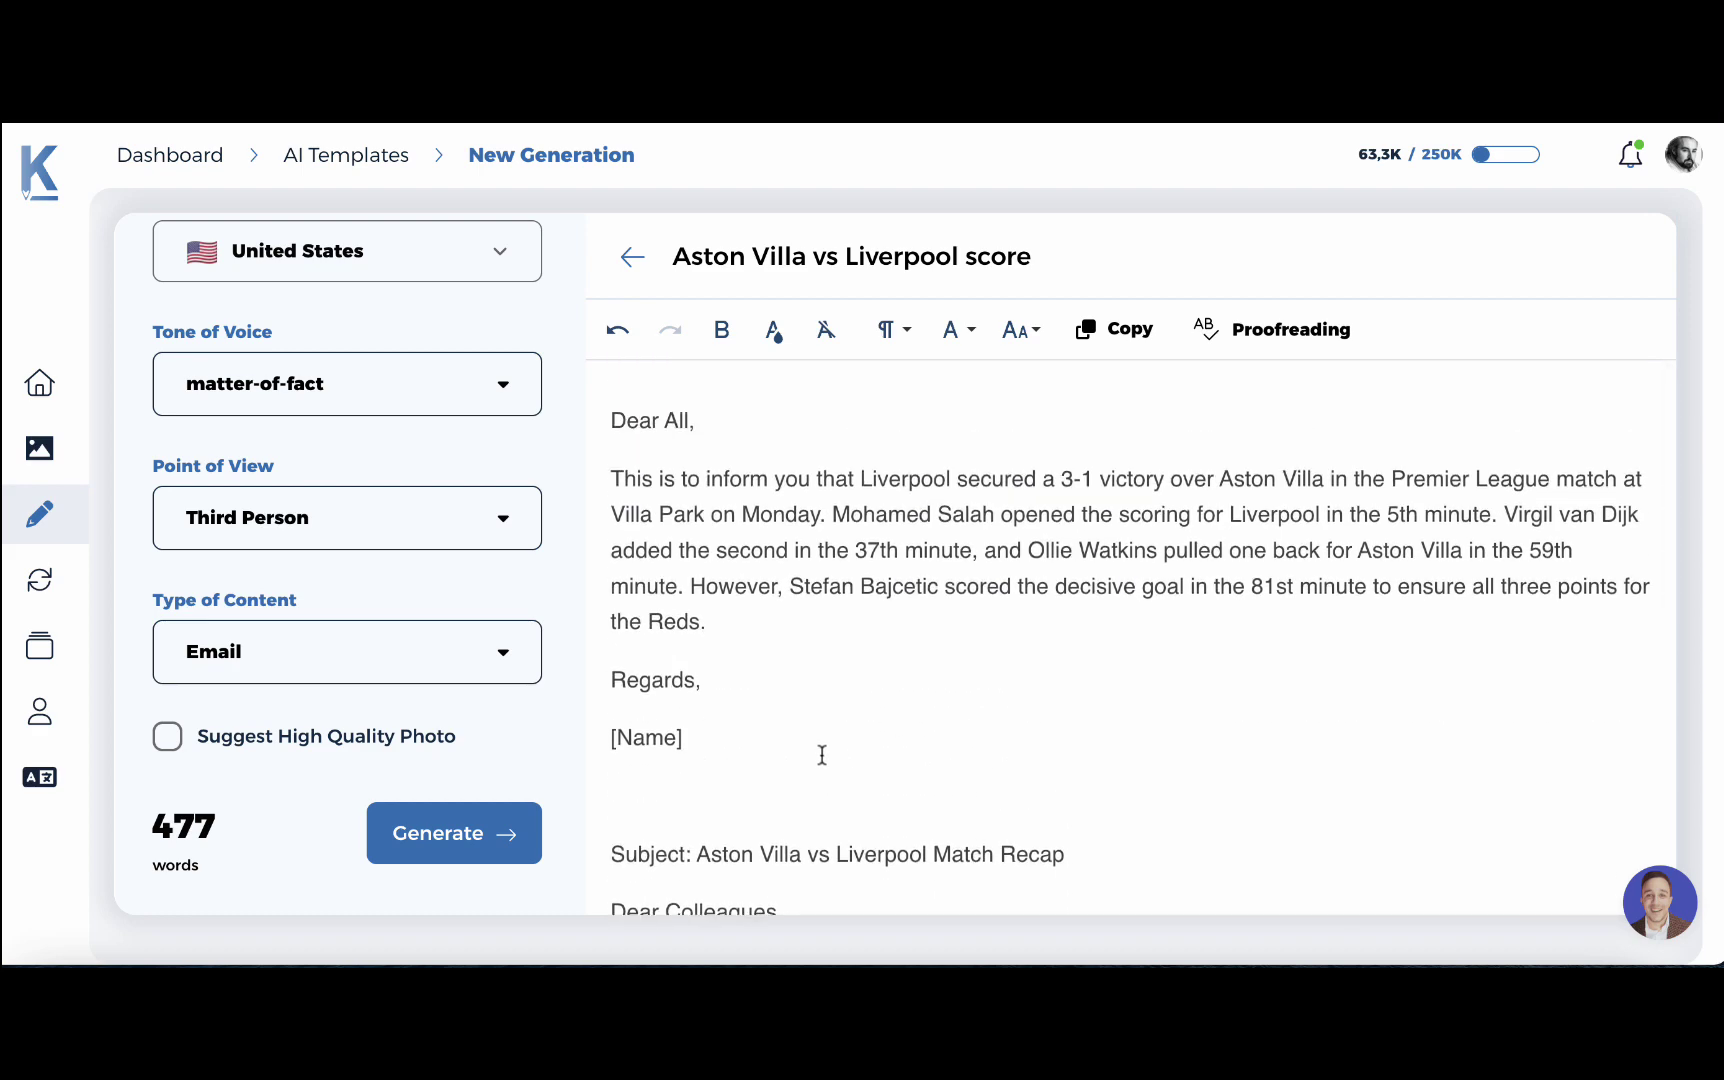
scroll(822, 755, "down", 5)
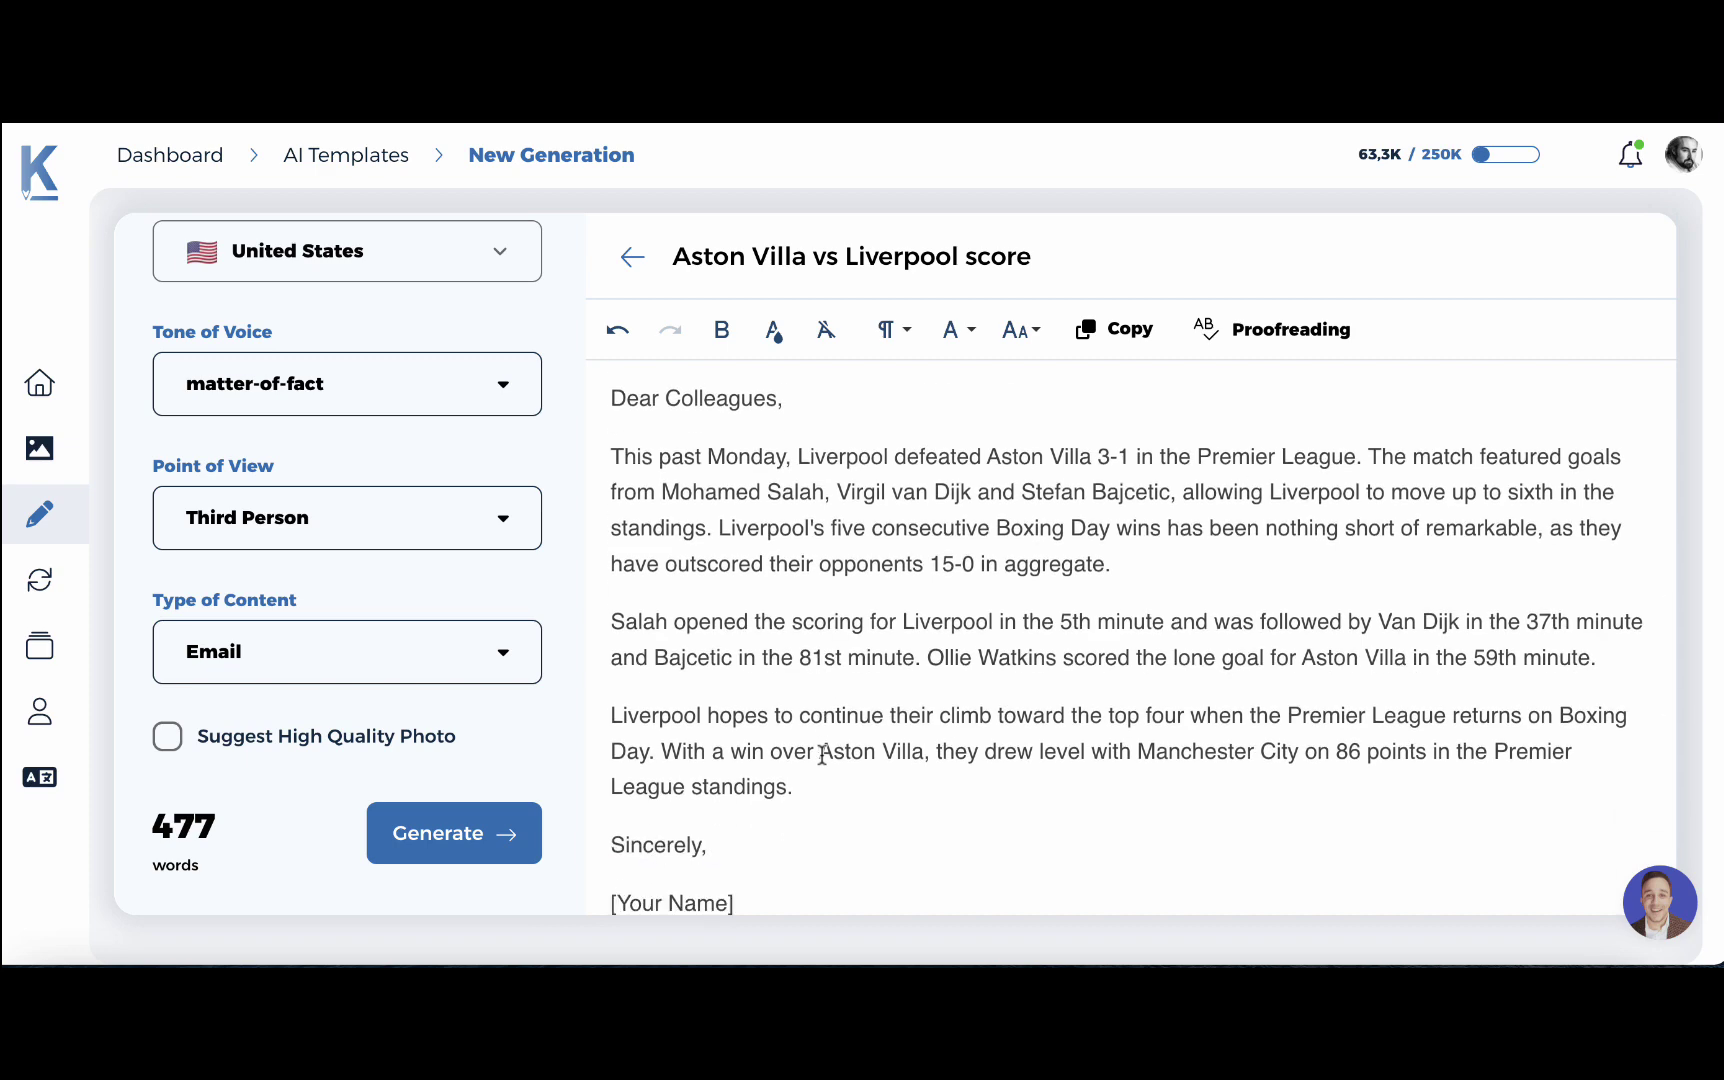
scroll(822, 755, "up", 5)
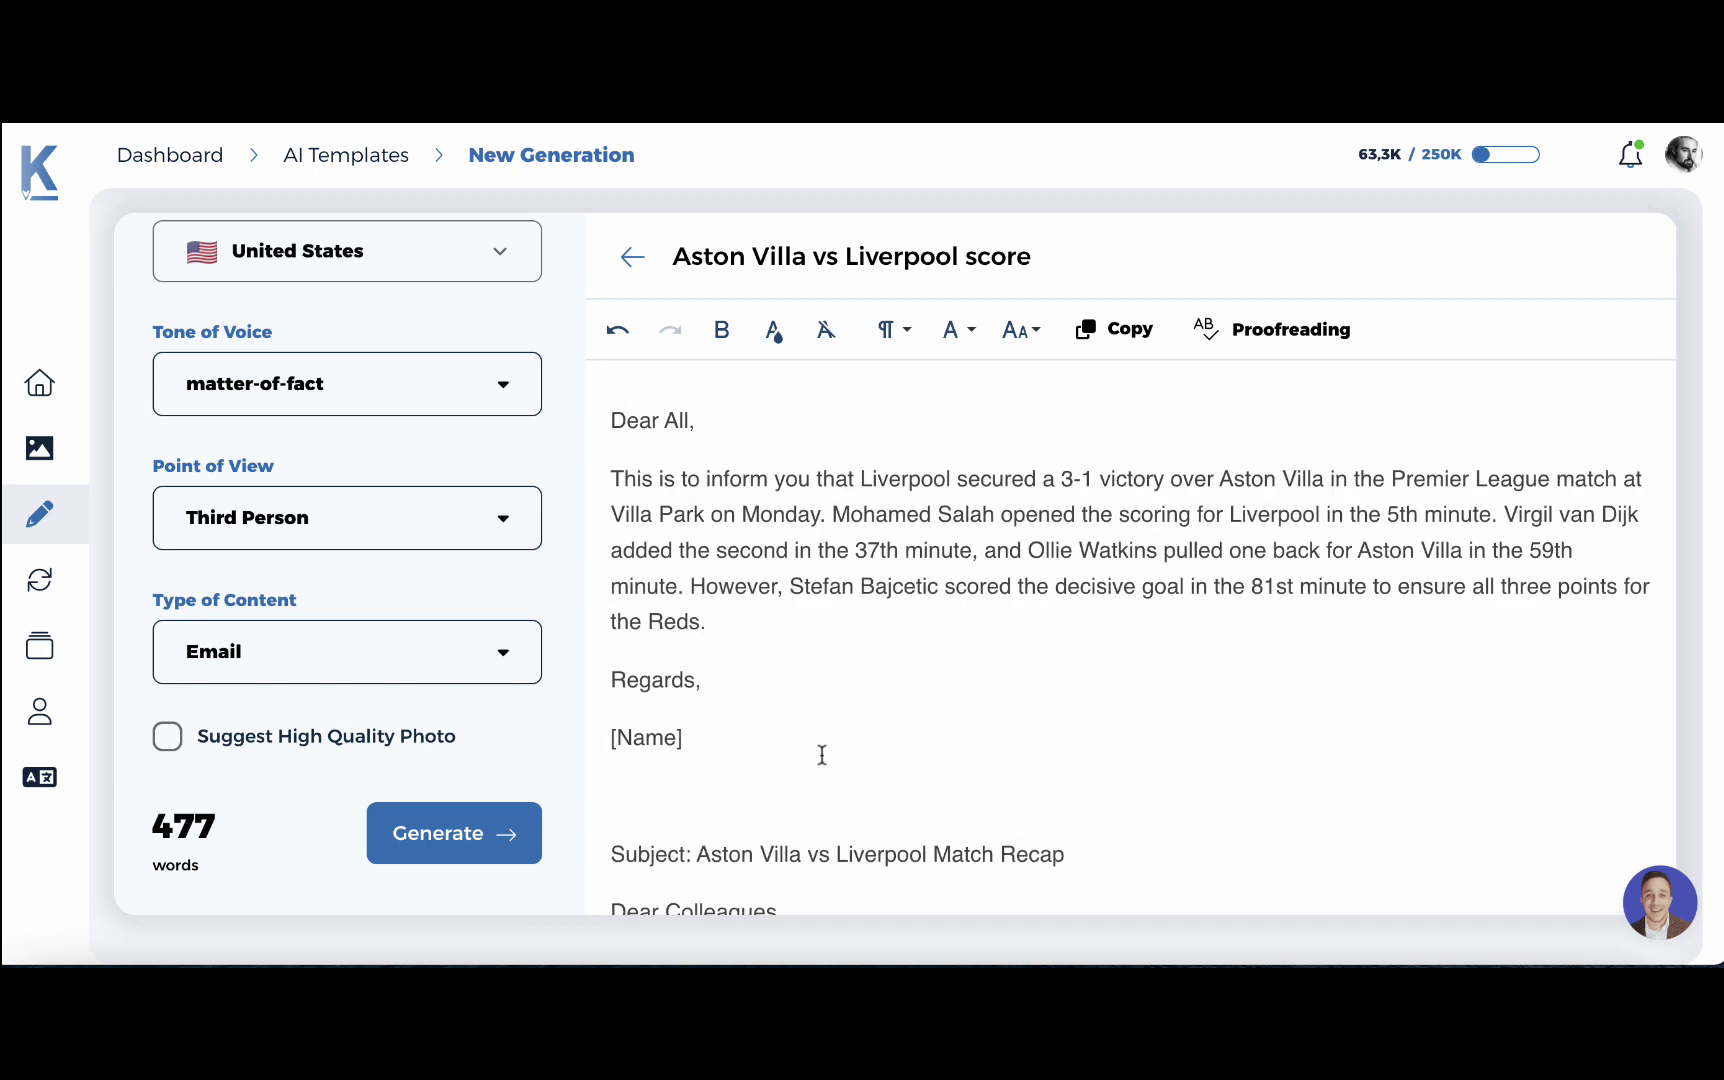
scroll(460, 657, "up", 1)
scroll(457, 657, "up", 6)
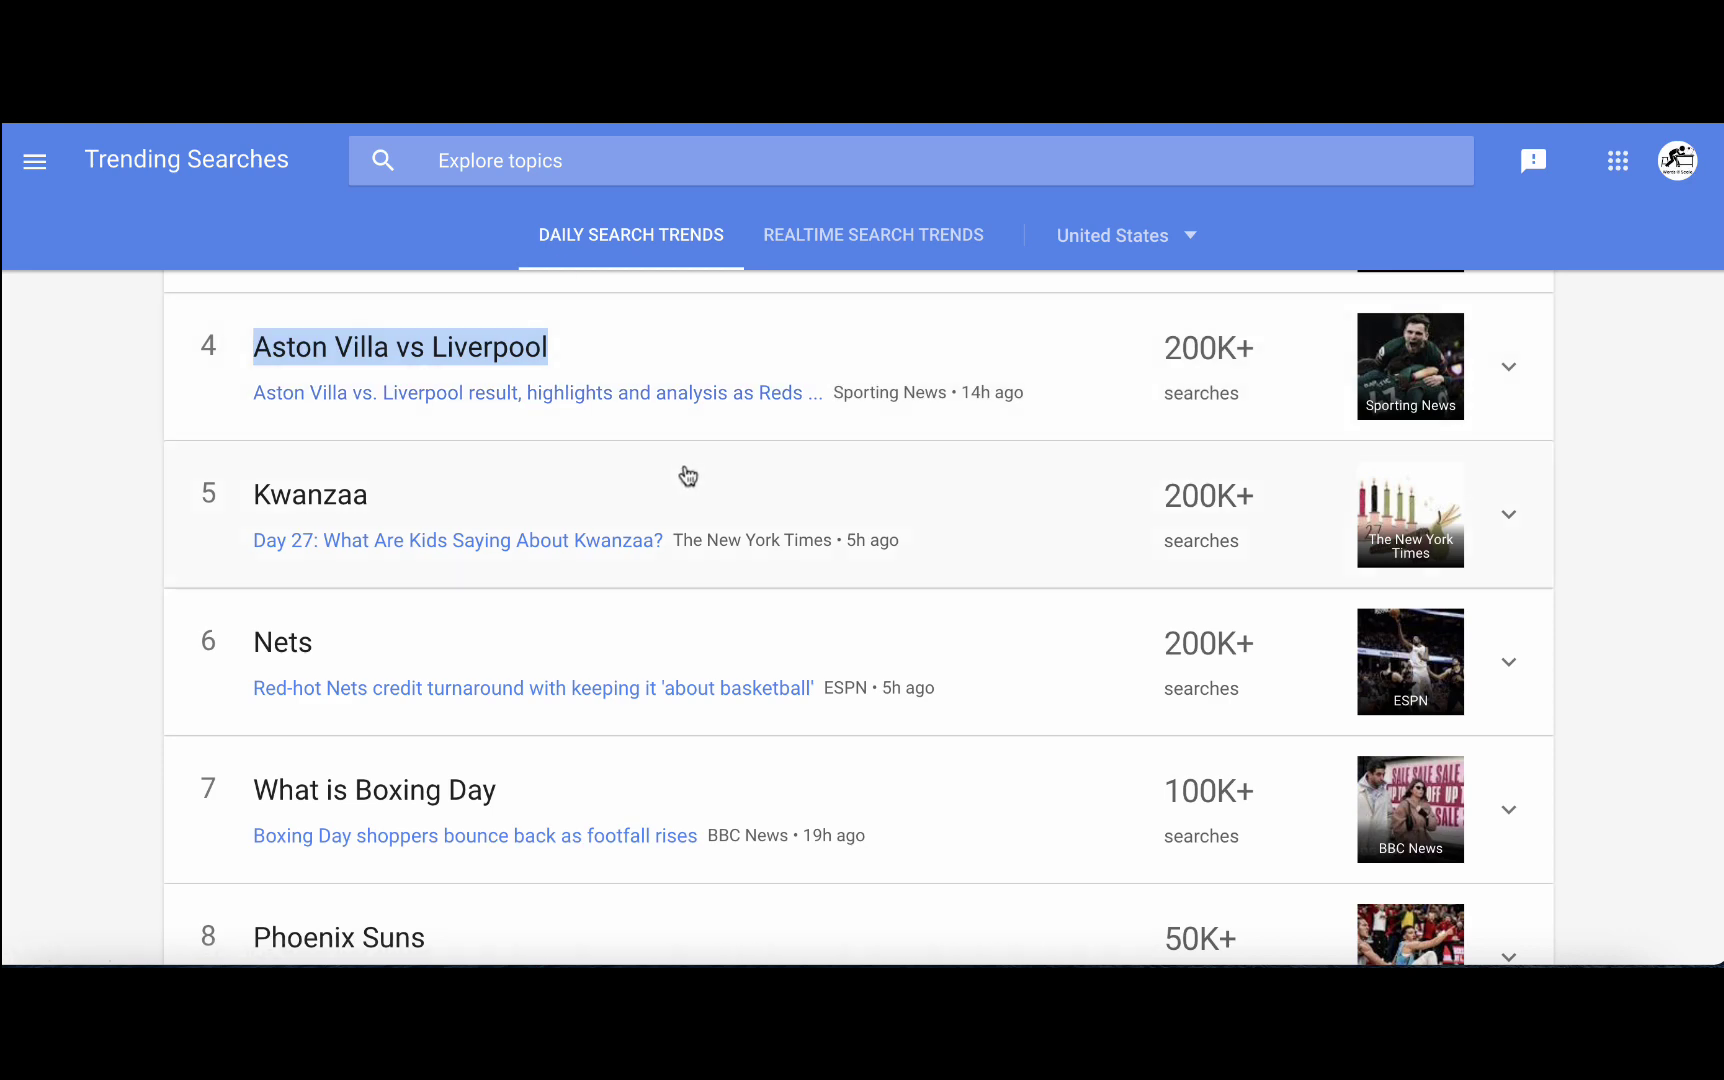
Return to the Google Trends home page and find Aston Villa vs Liverpool at 200K+ under Recently trending.
scroll(581, 481, "down", 3)
scroll(130, 210, "up", 8)
key("alt+Left")
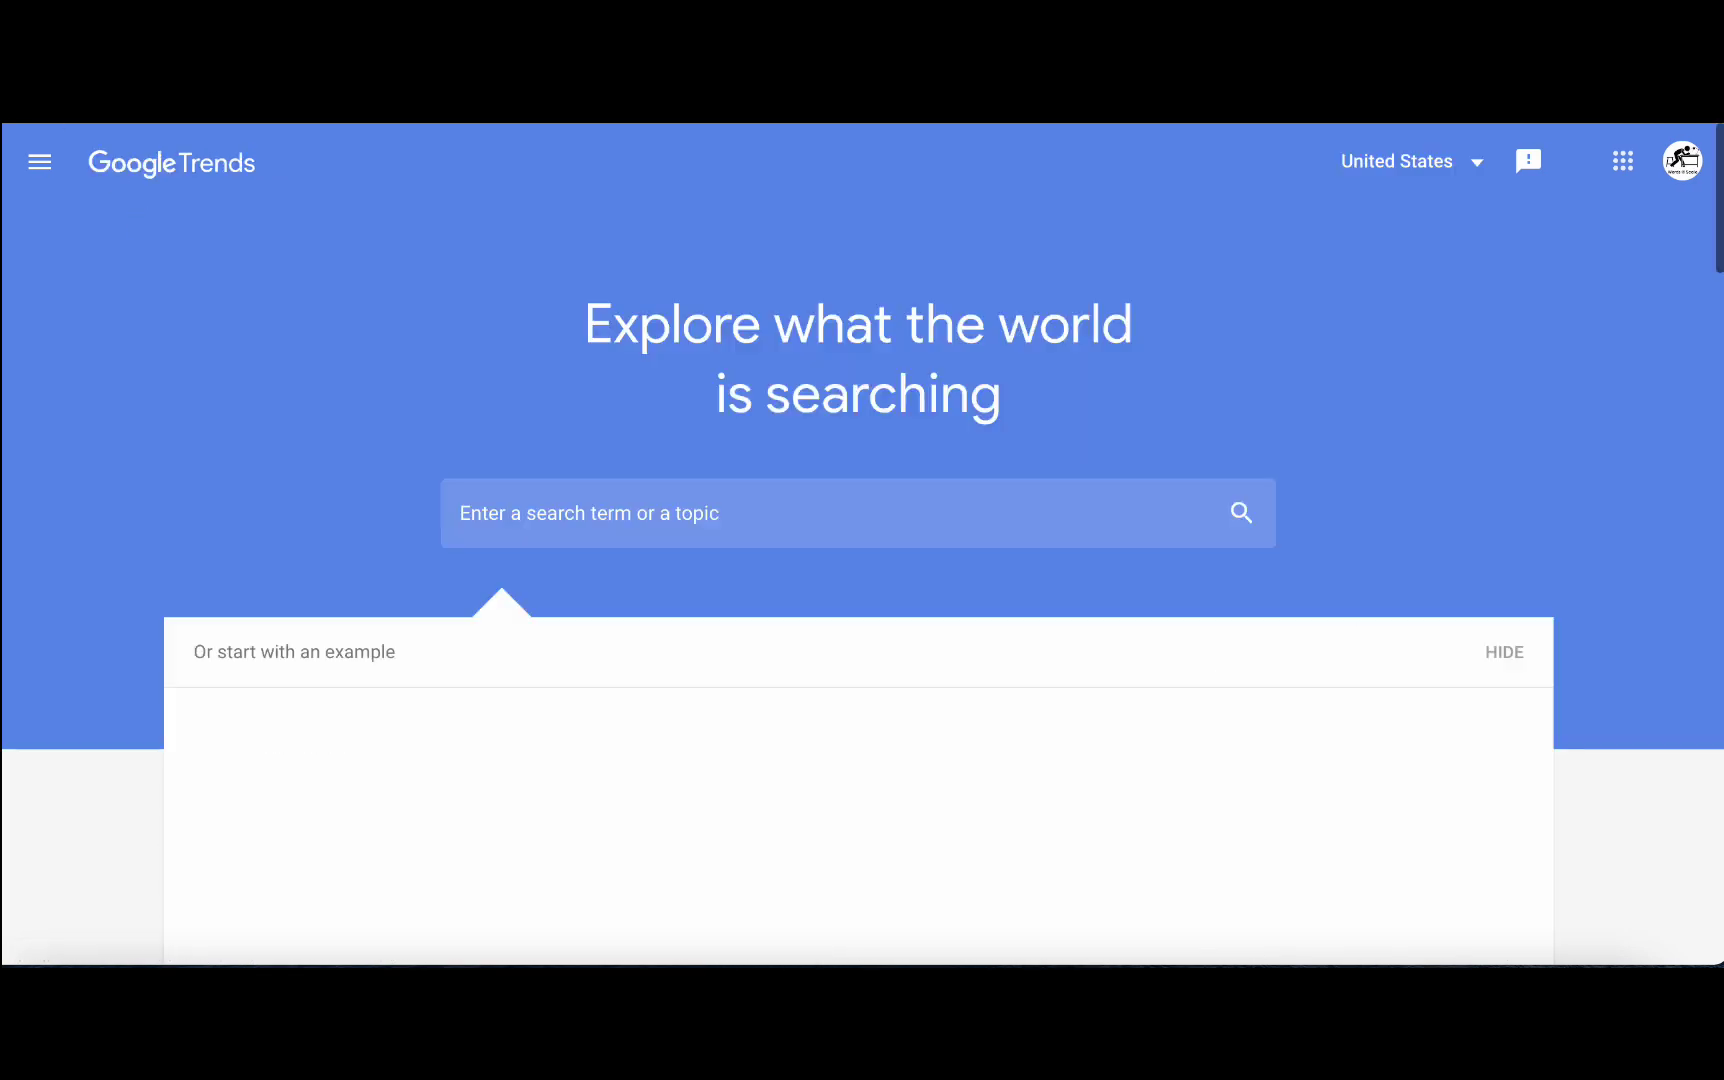
scroll(990, 714, "down", 10)
scroll(990, 714, "down", 12)
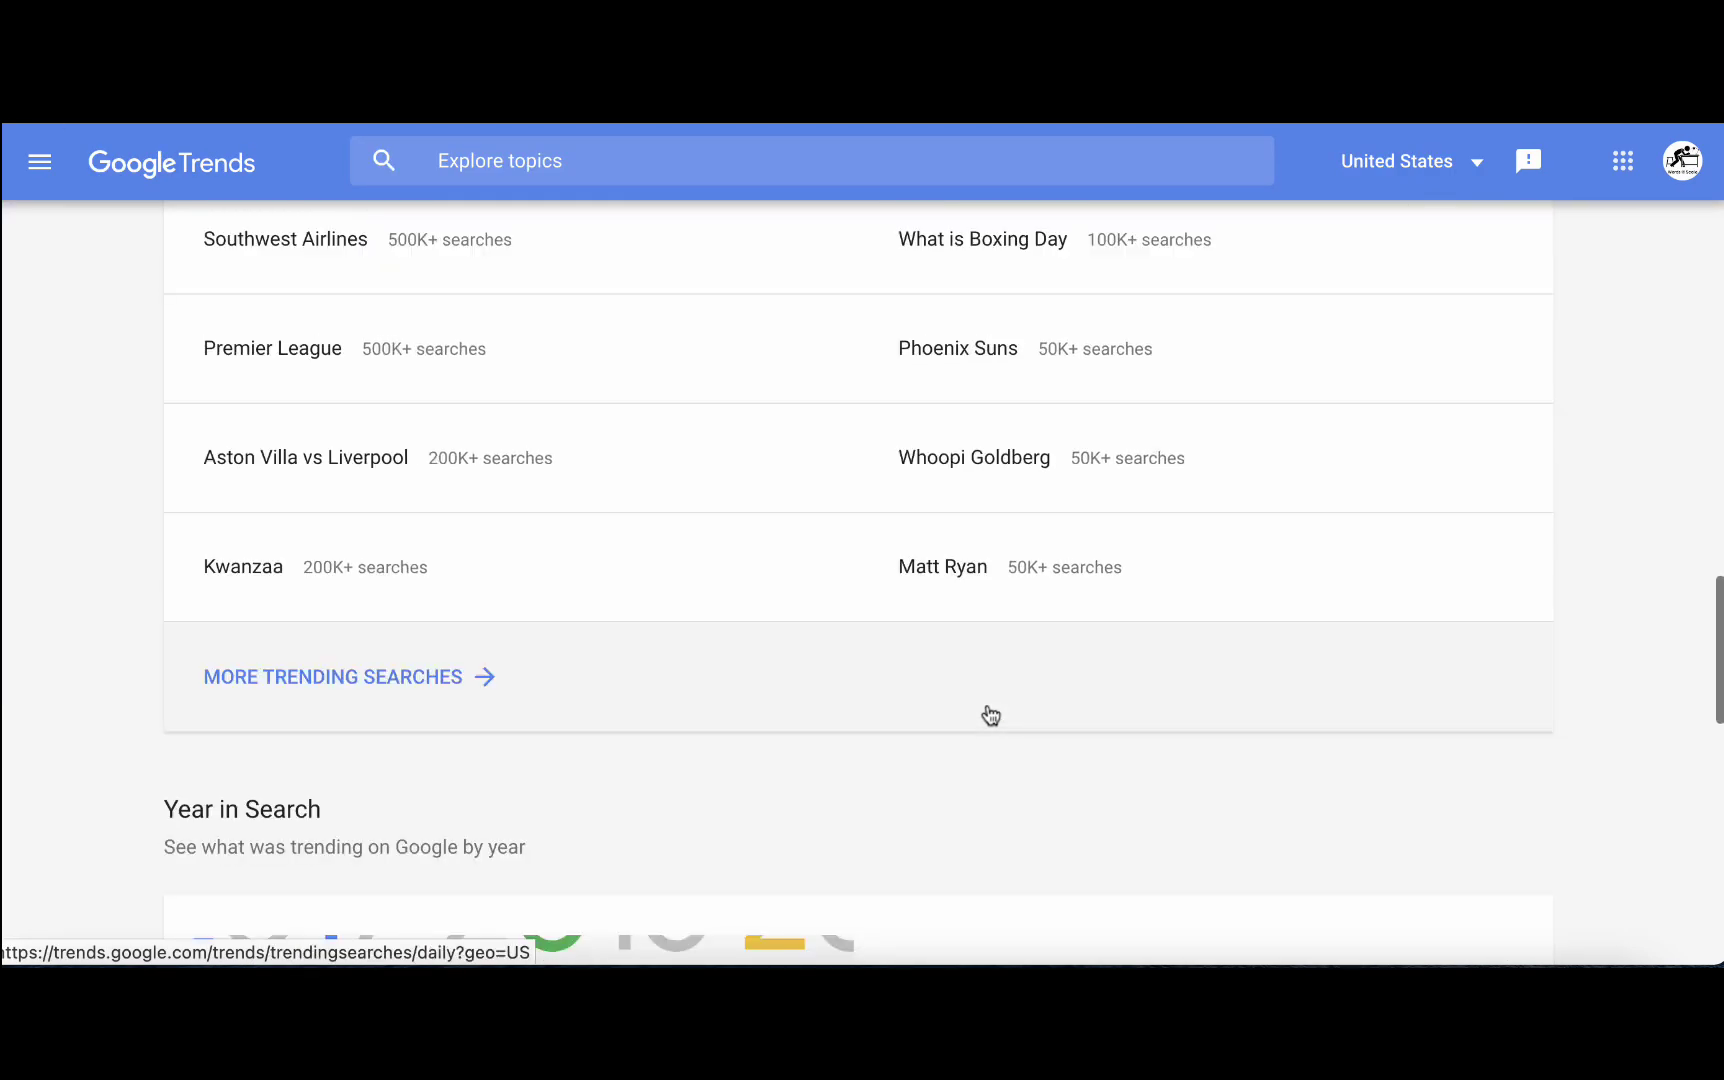
scroll(990, 714, "up", 3)
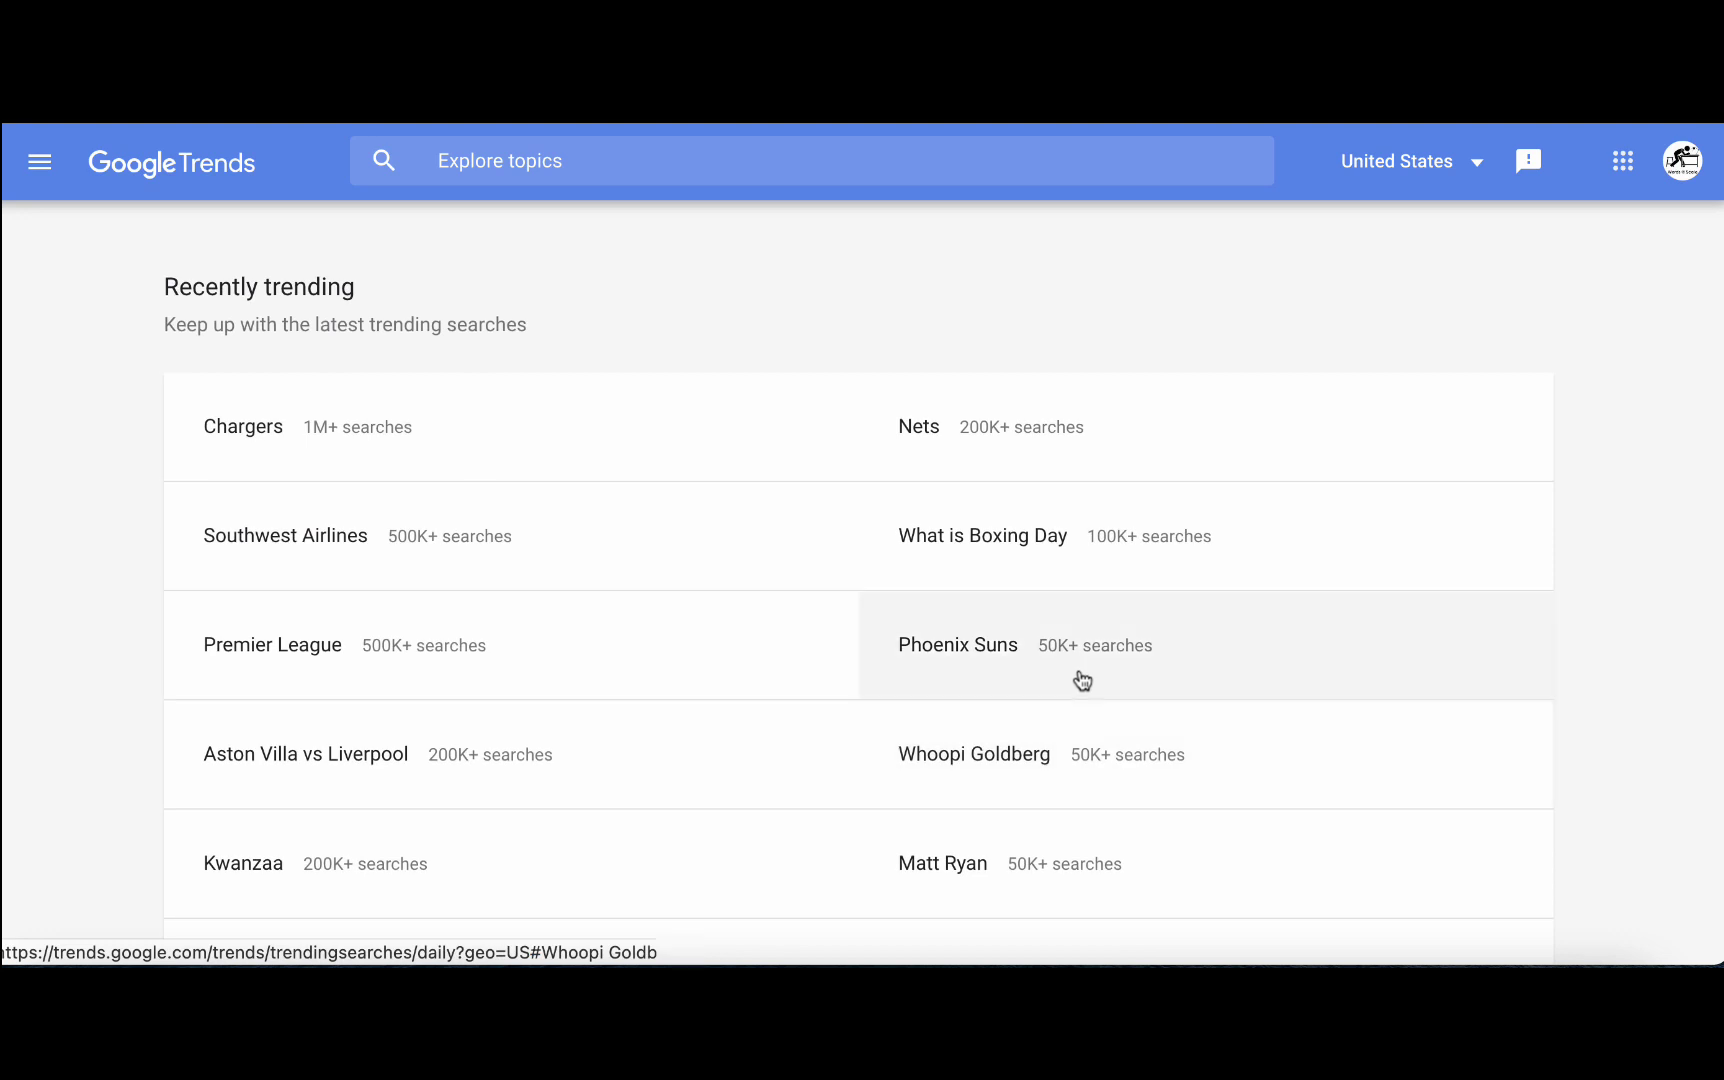